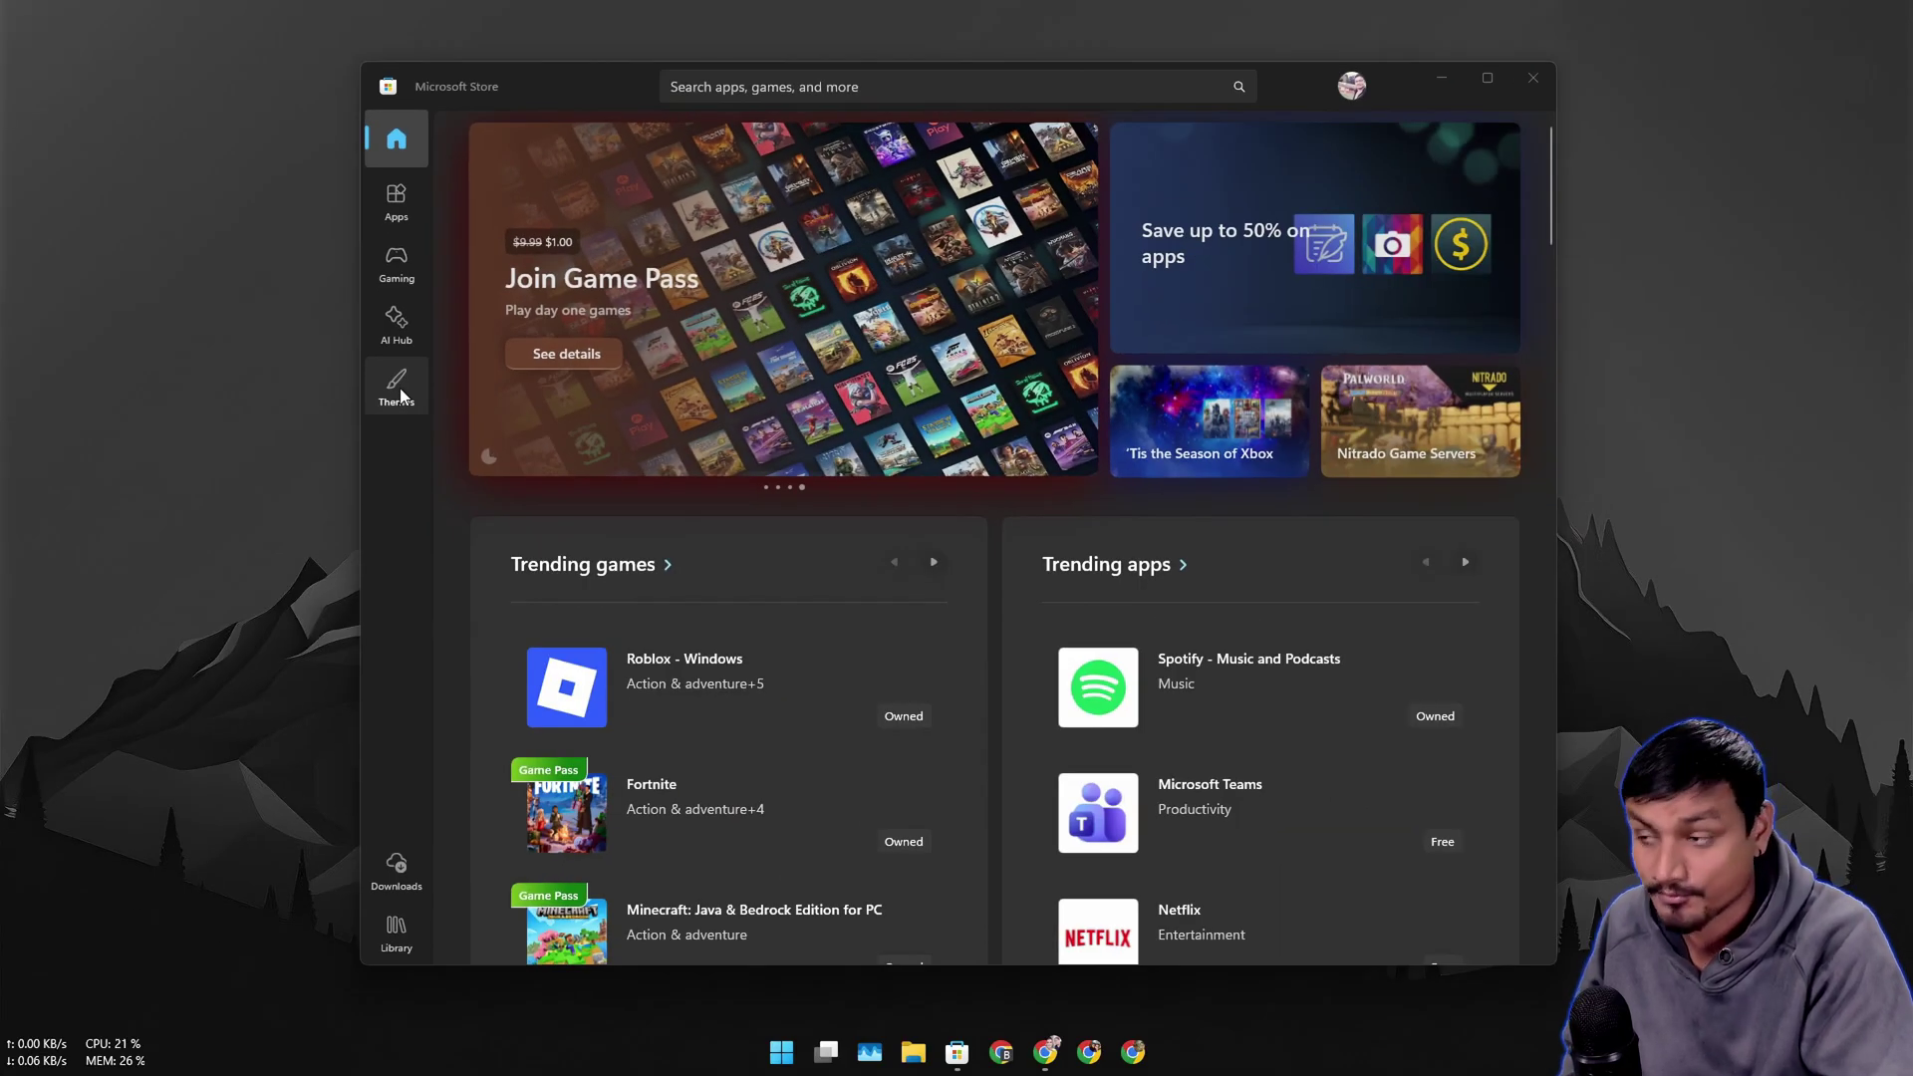
Step: Open the Store's Themes section full screen and scroll to New releases like Shifting Horizons
{"action": "left_click", "coordinate": [398, 389]}
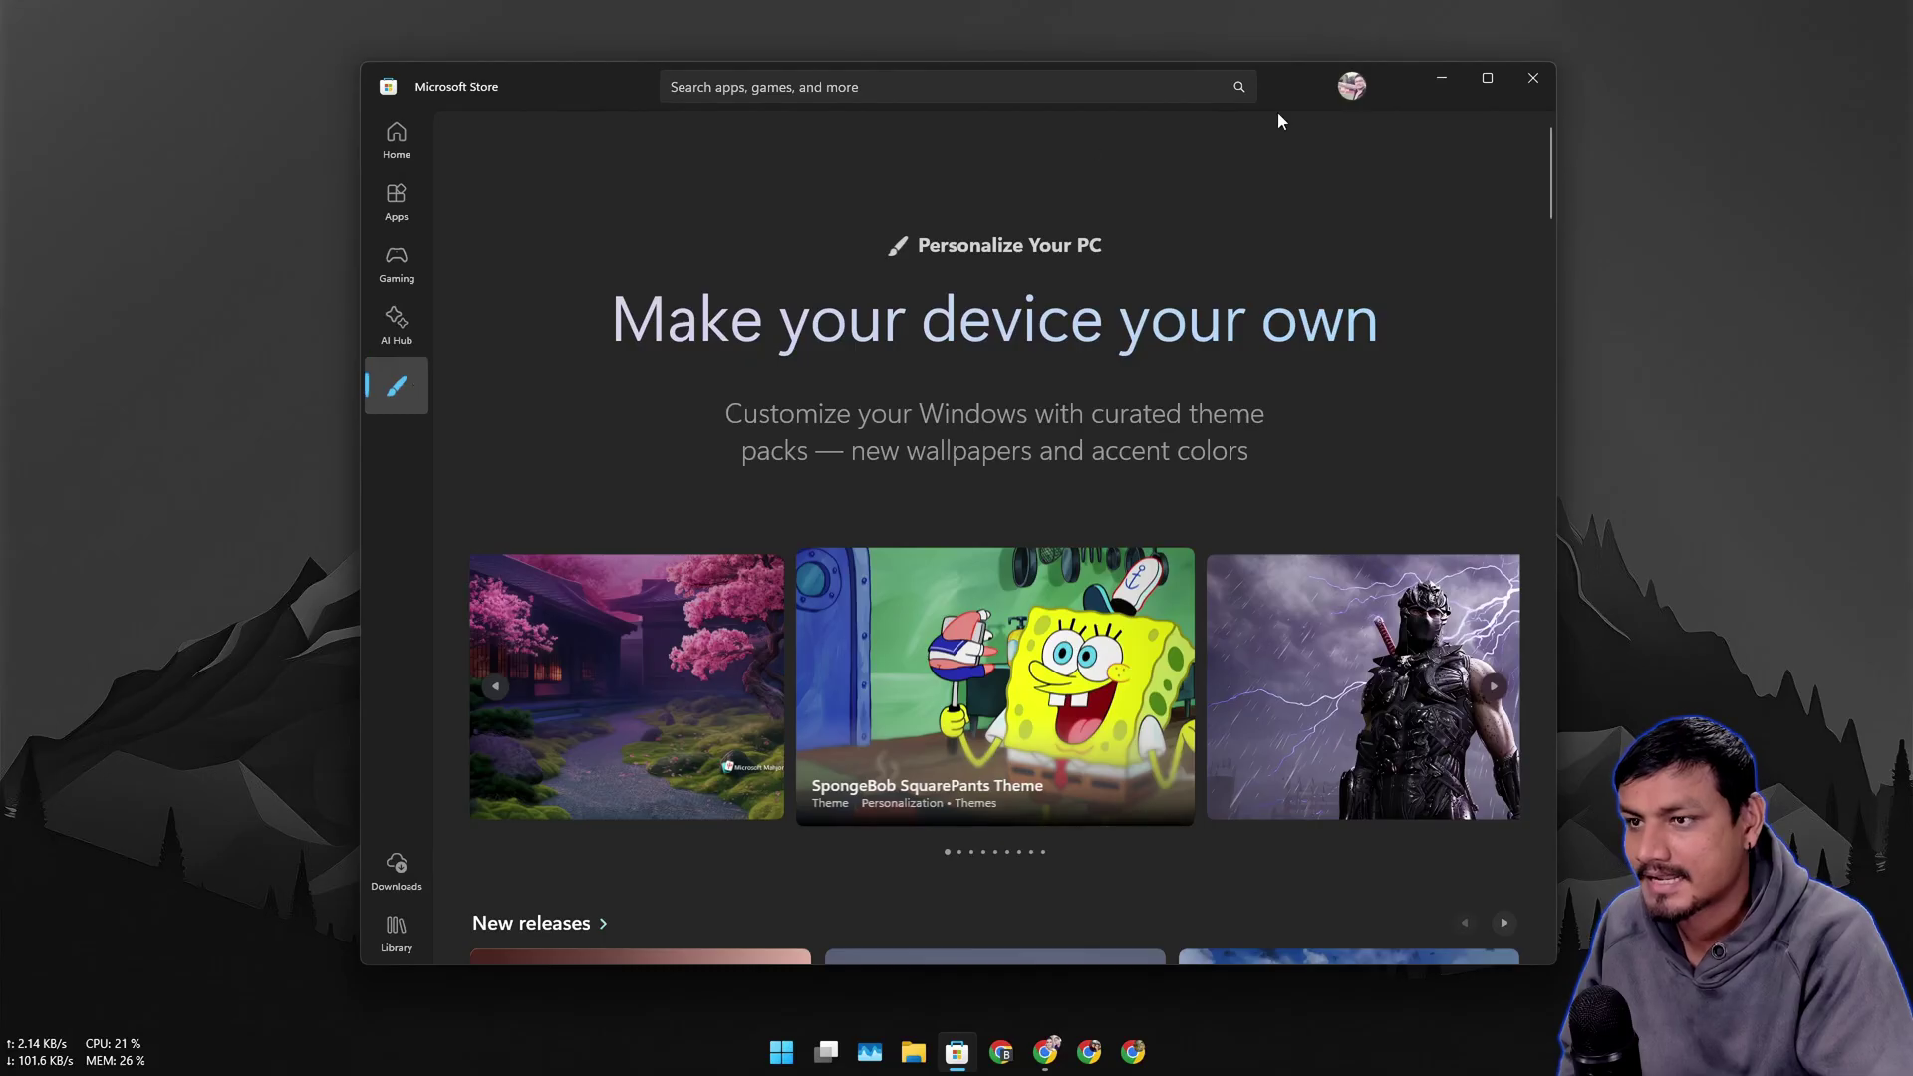
{"action": "mouse_move", "coordinate": [1483, 88]}
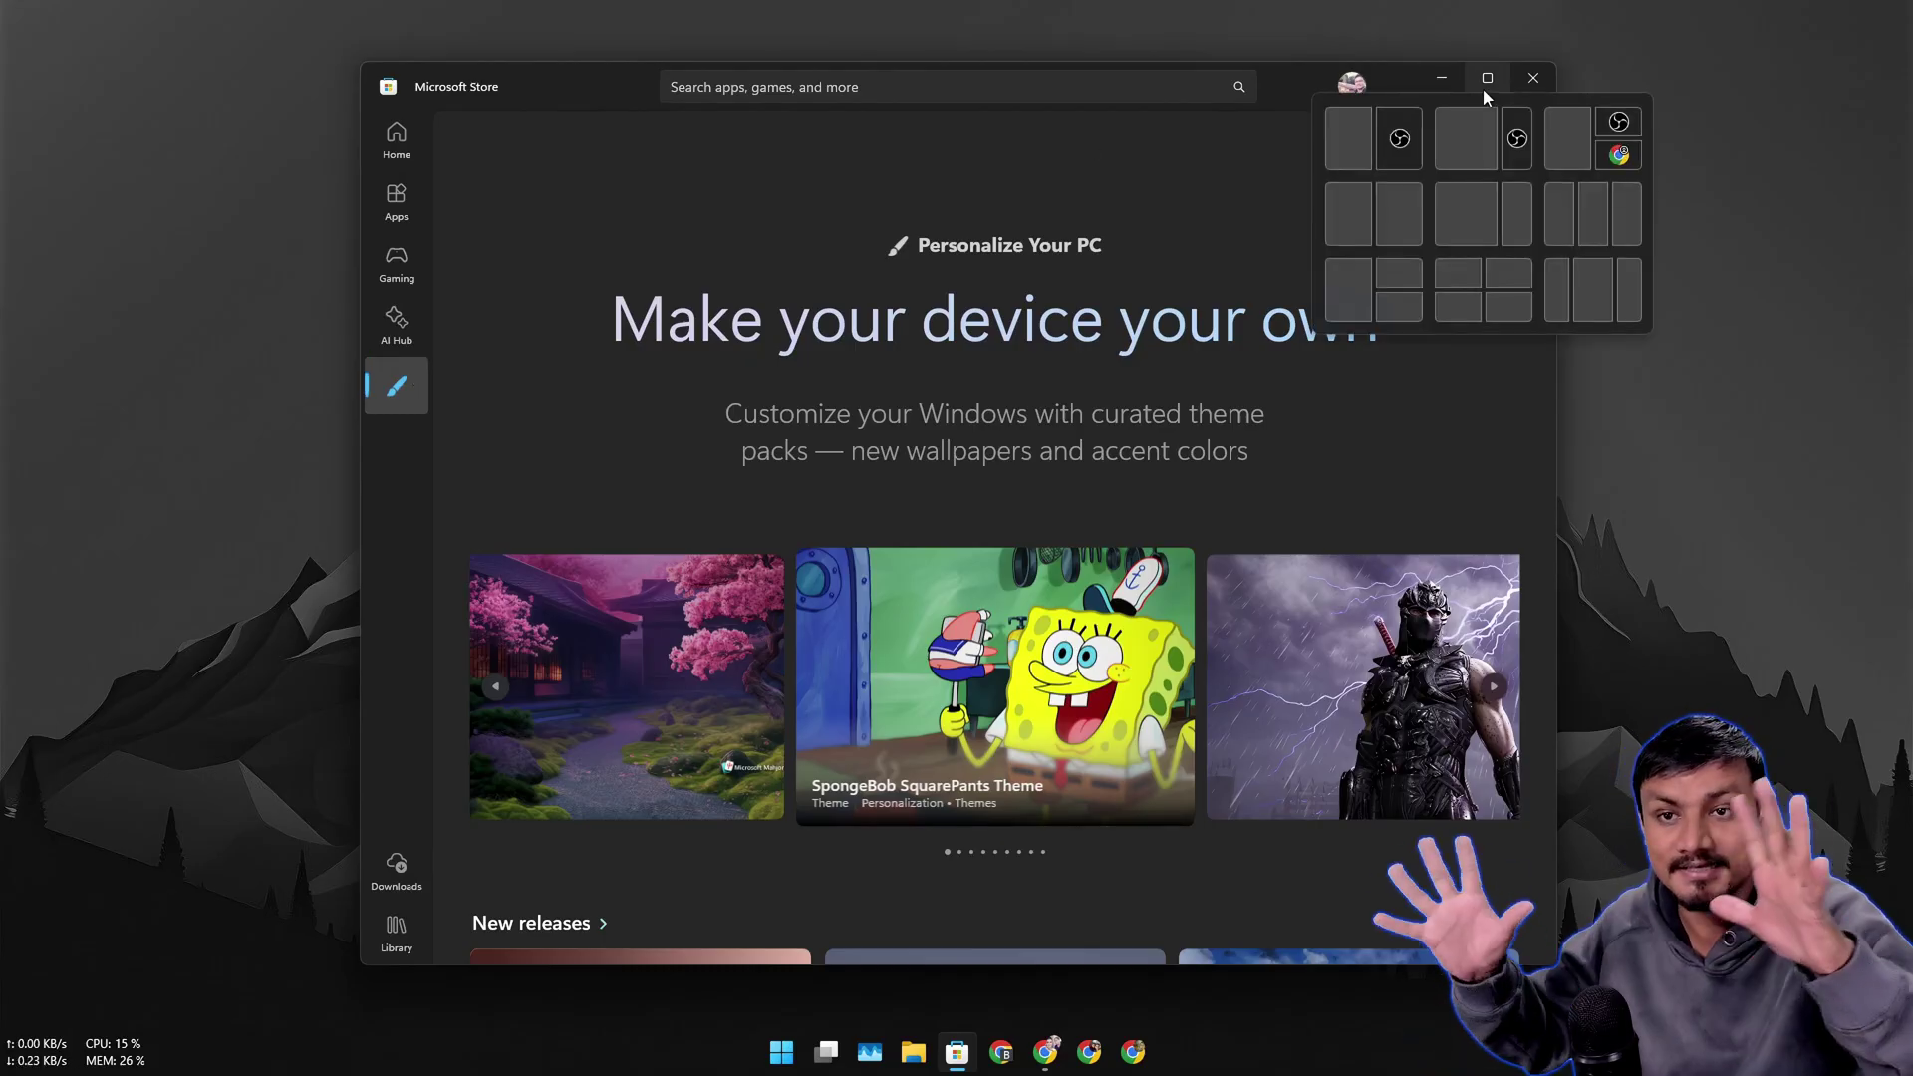
{"action": "left_click", "coordinate": [1483, 87]}
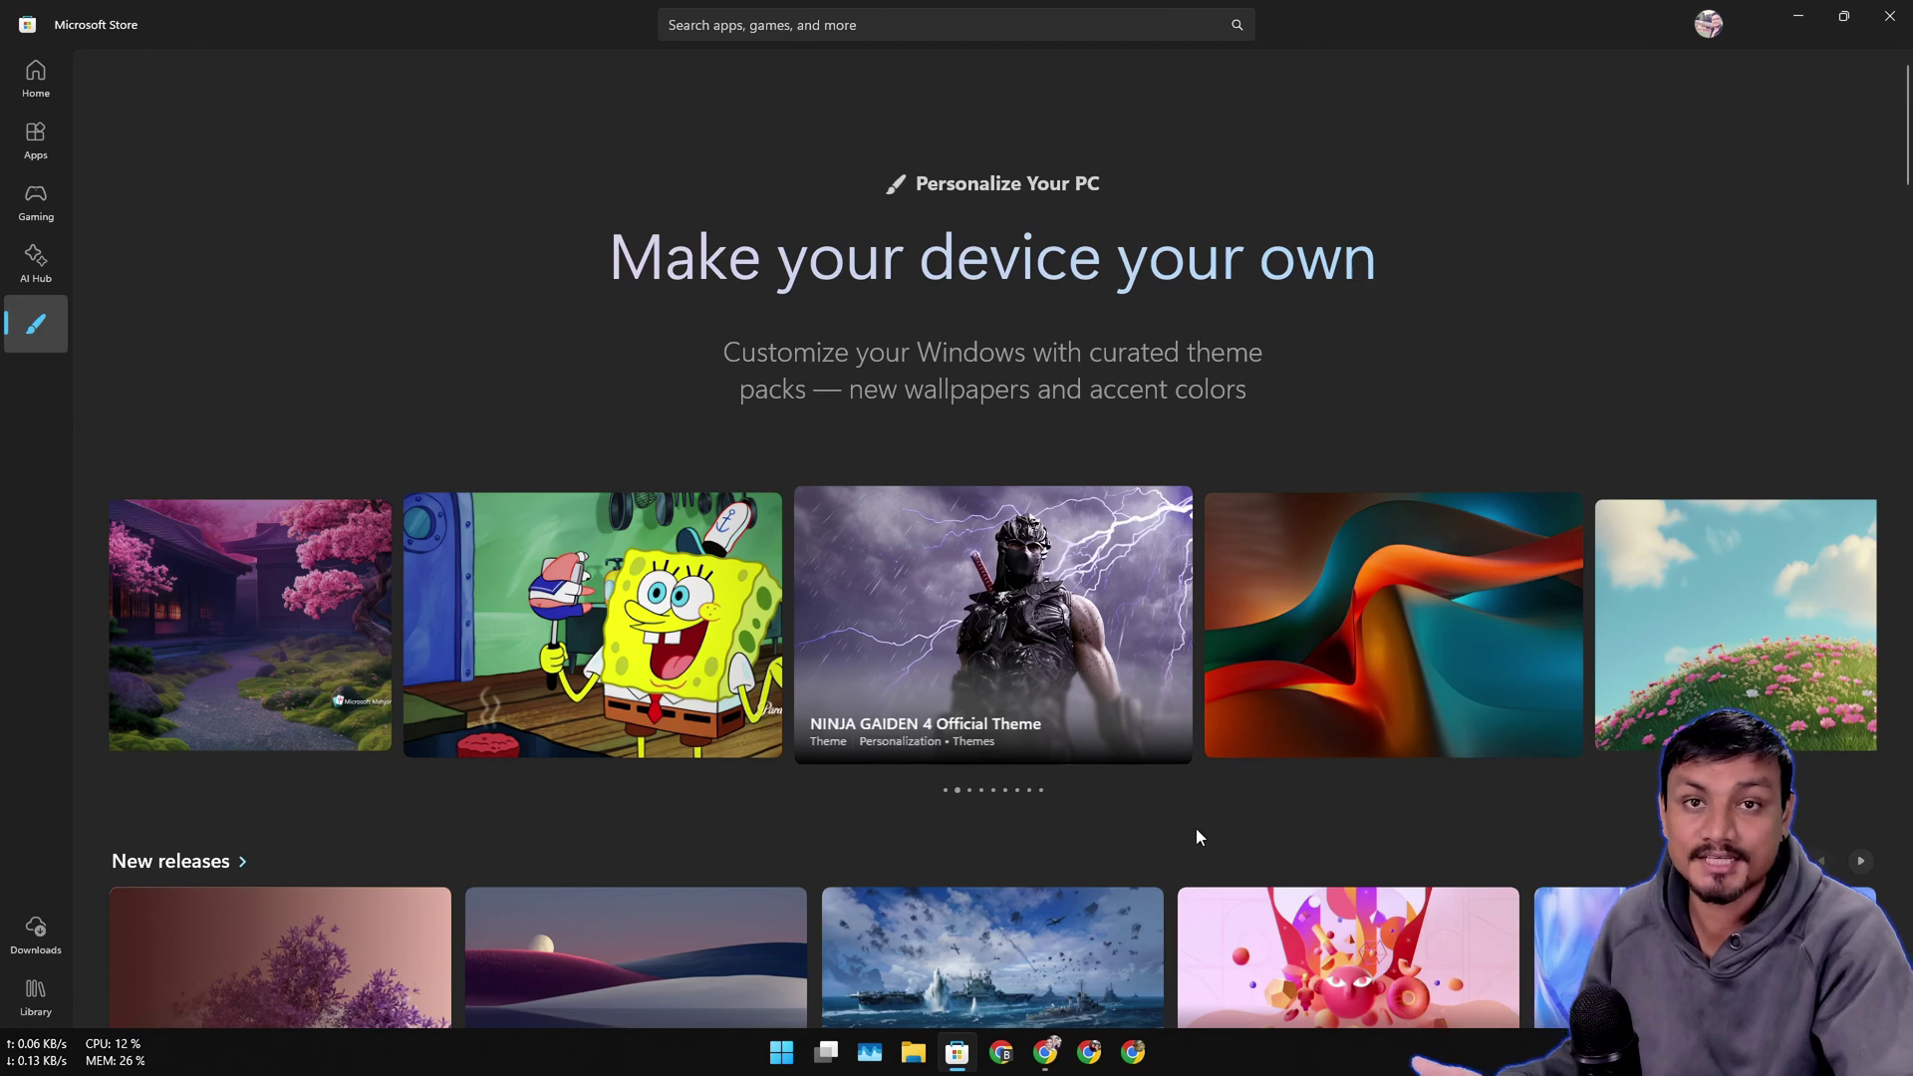
{"action": "scroll", "coordinate": [1222, 793], "scroll_direction": "down", "scroll_amount": 2}
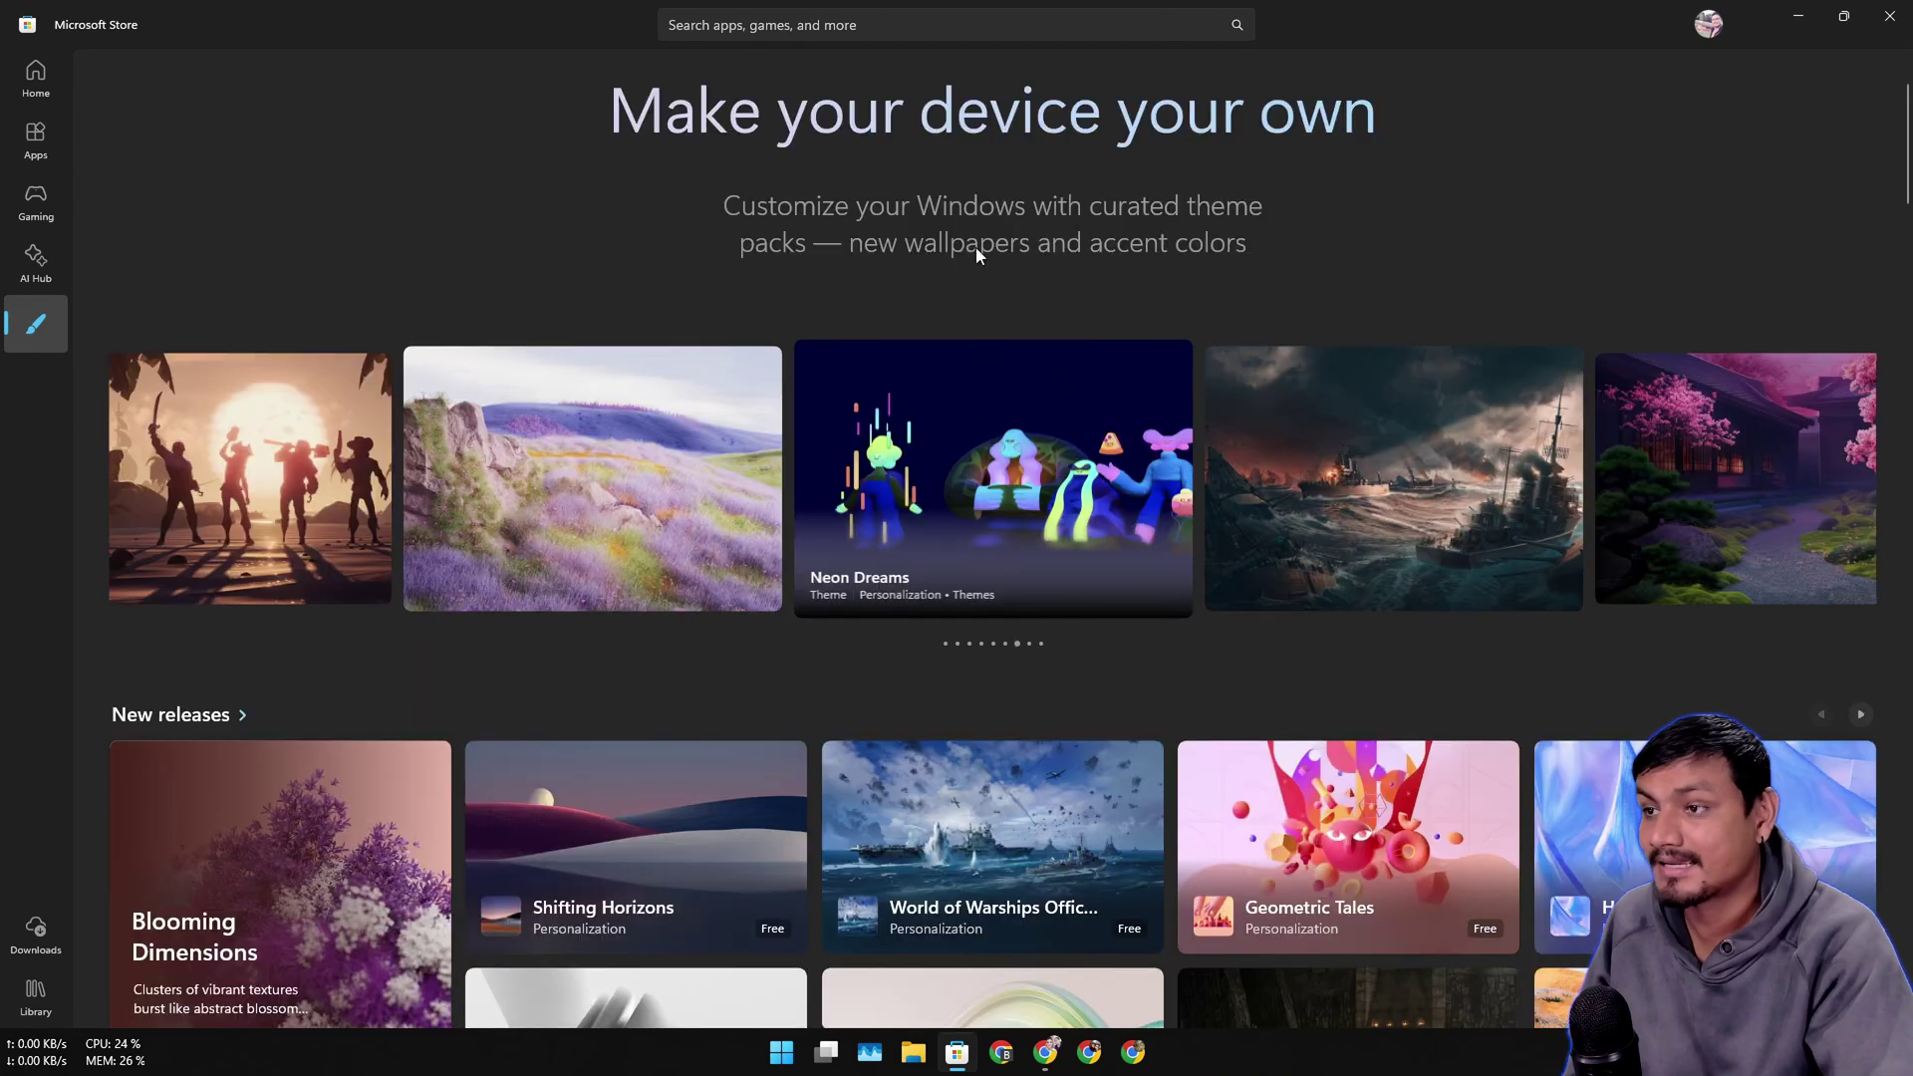
{"action": "scroll", "coordinate": [1270, 300], "scroll_direction": "up", "scroll_amount": 2}
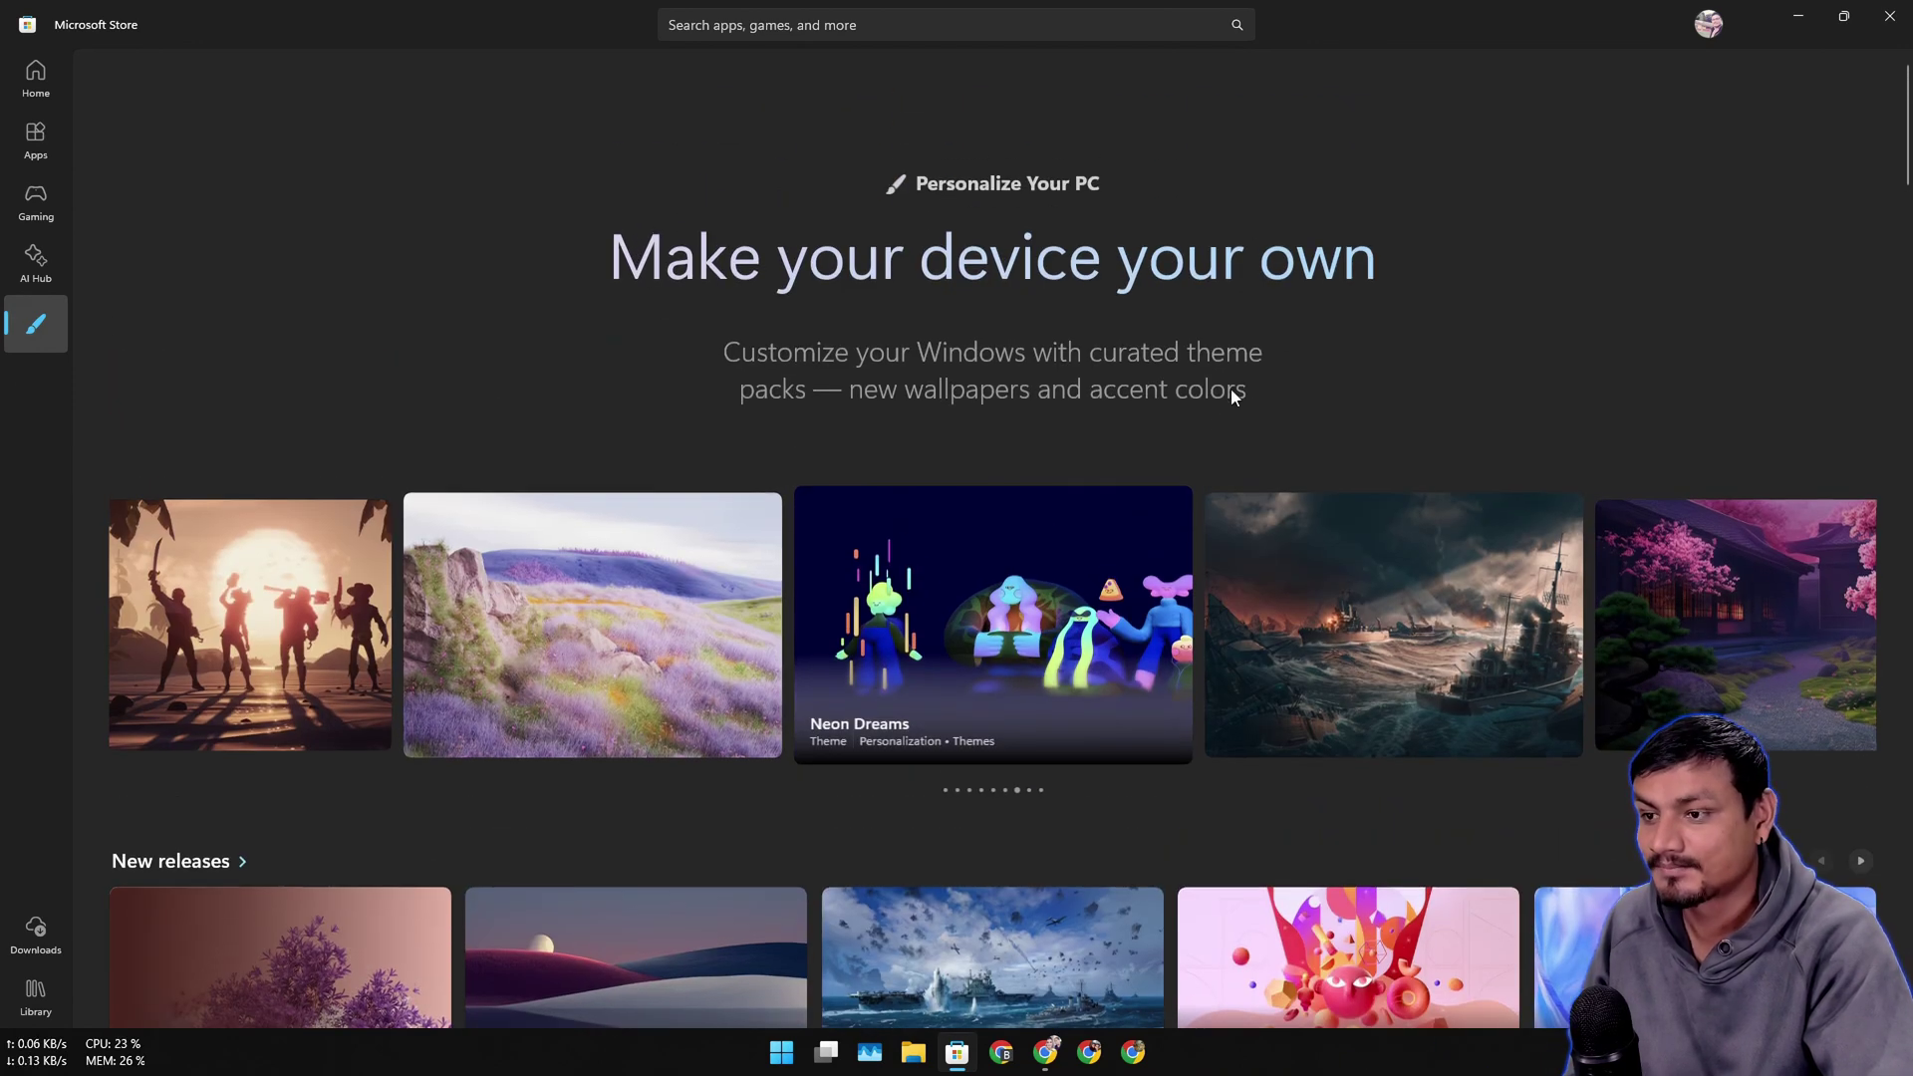
{"action": "scroll", "coordinate": [1172, 834], "scroll_direction": "down", "scroll_amount": 4}
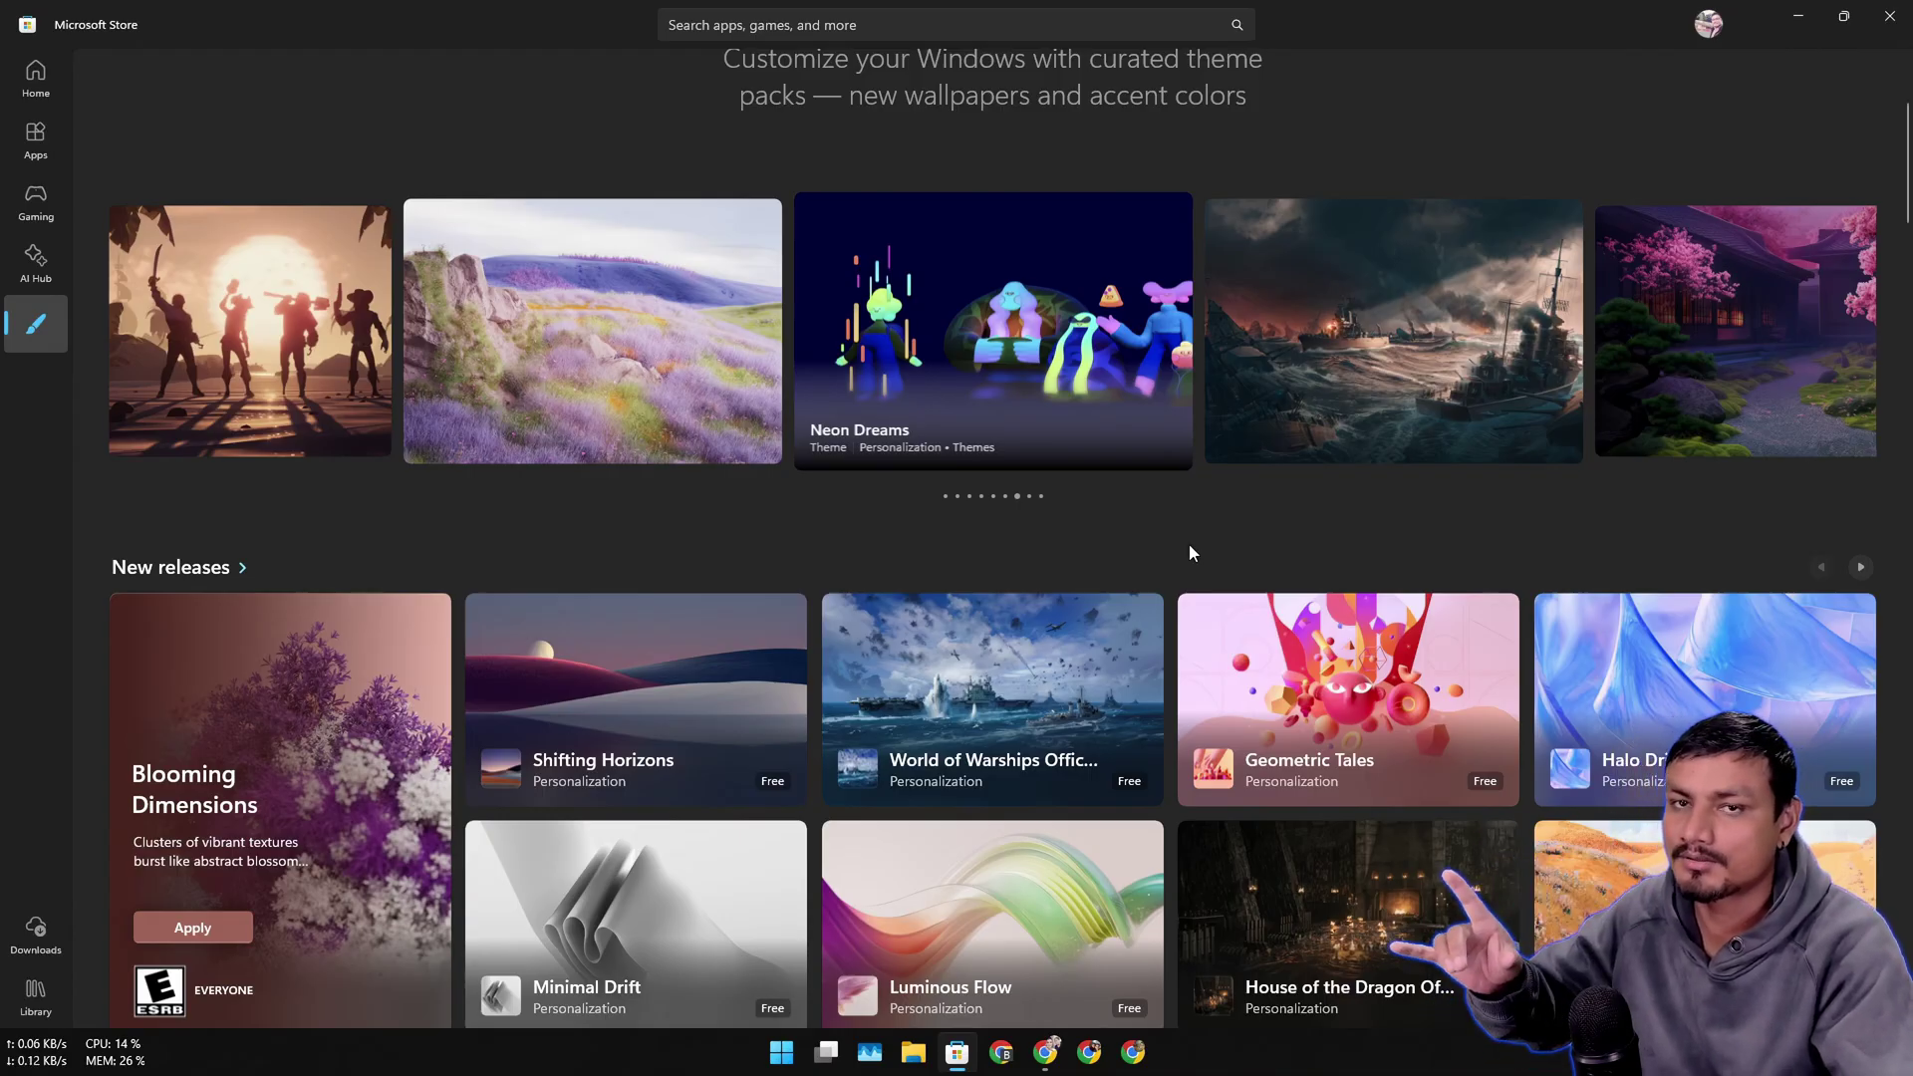
{"action": "scroll", "coordinate": [1190, 542], "scroll_direction": "up", "scroll_amount": 4}
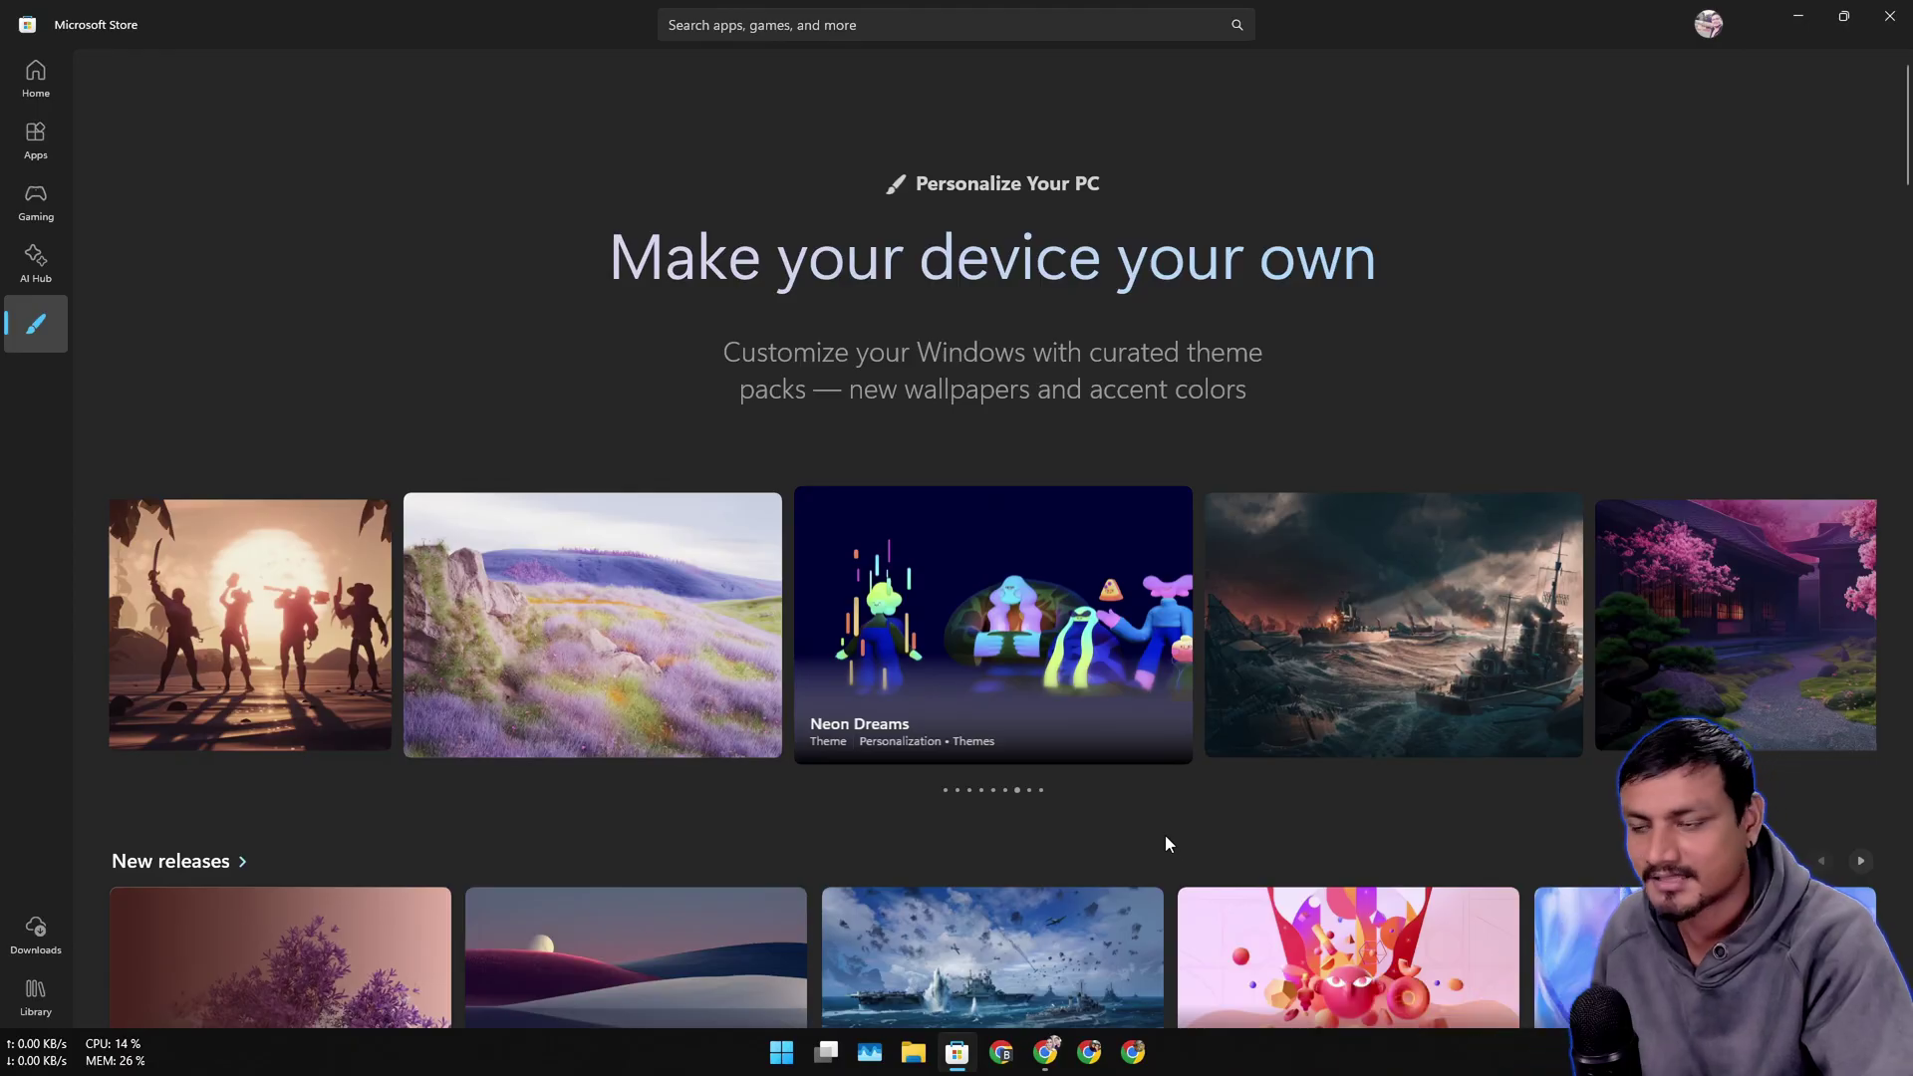
{"action": "scroll", "coordinate": [1176, 777], "scroll_direction": "down", "scroll_amount": 5}
{"action": "scroll", "coordinate": [1190, 715], "scroll_direction": "down", "scroll_amount": 2}
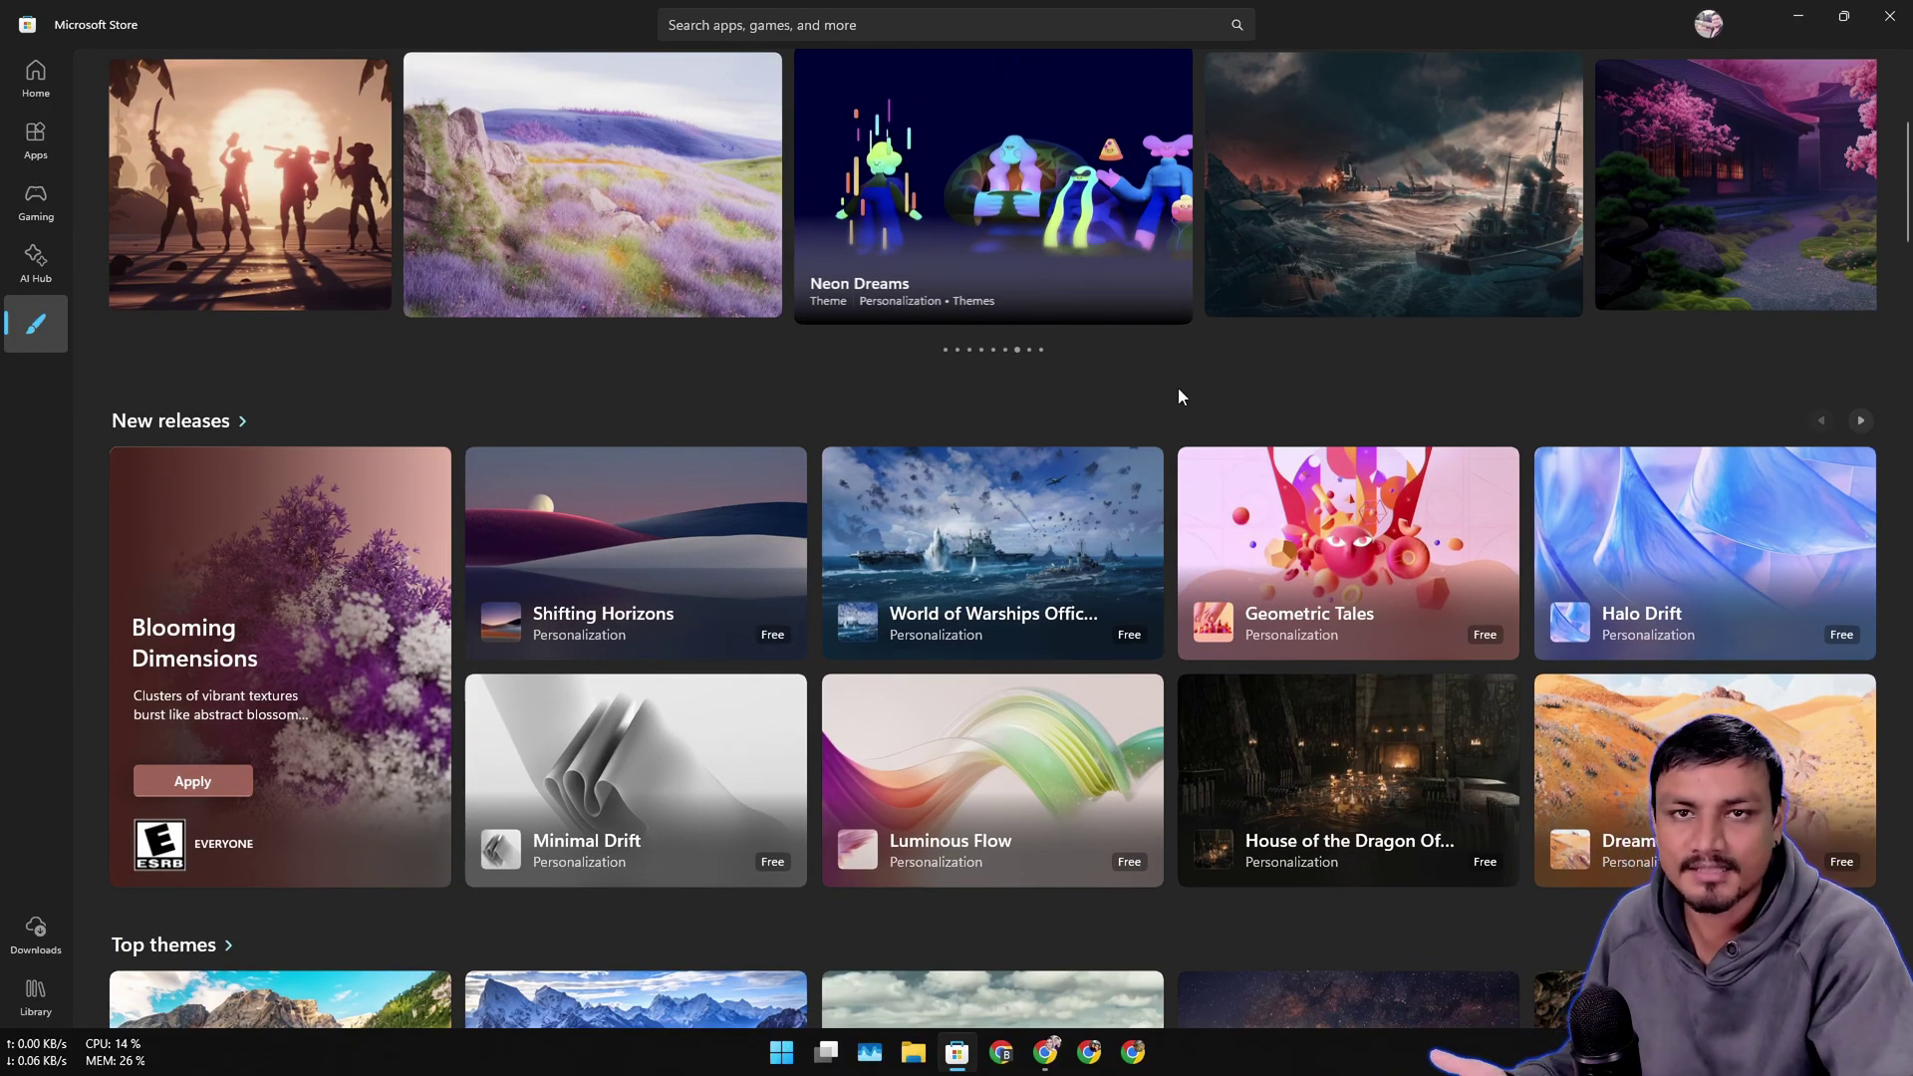
Step: Open the Shifting Horizons theme page, check the desktop wallpaper, then bring the Store back
{"action": "left_click", "coordinate": [622, 542]}
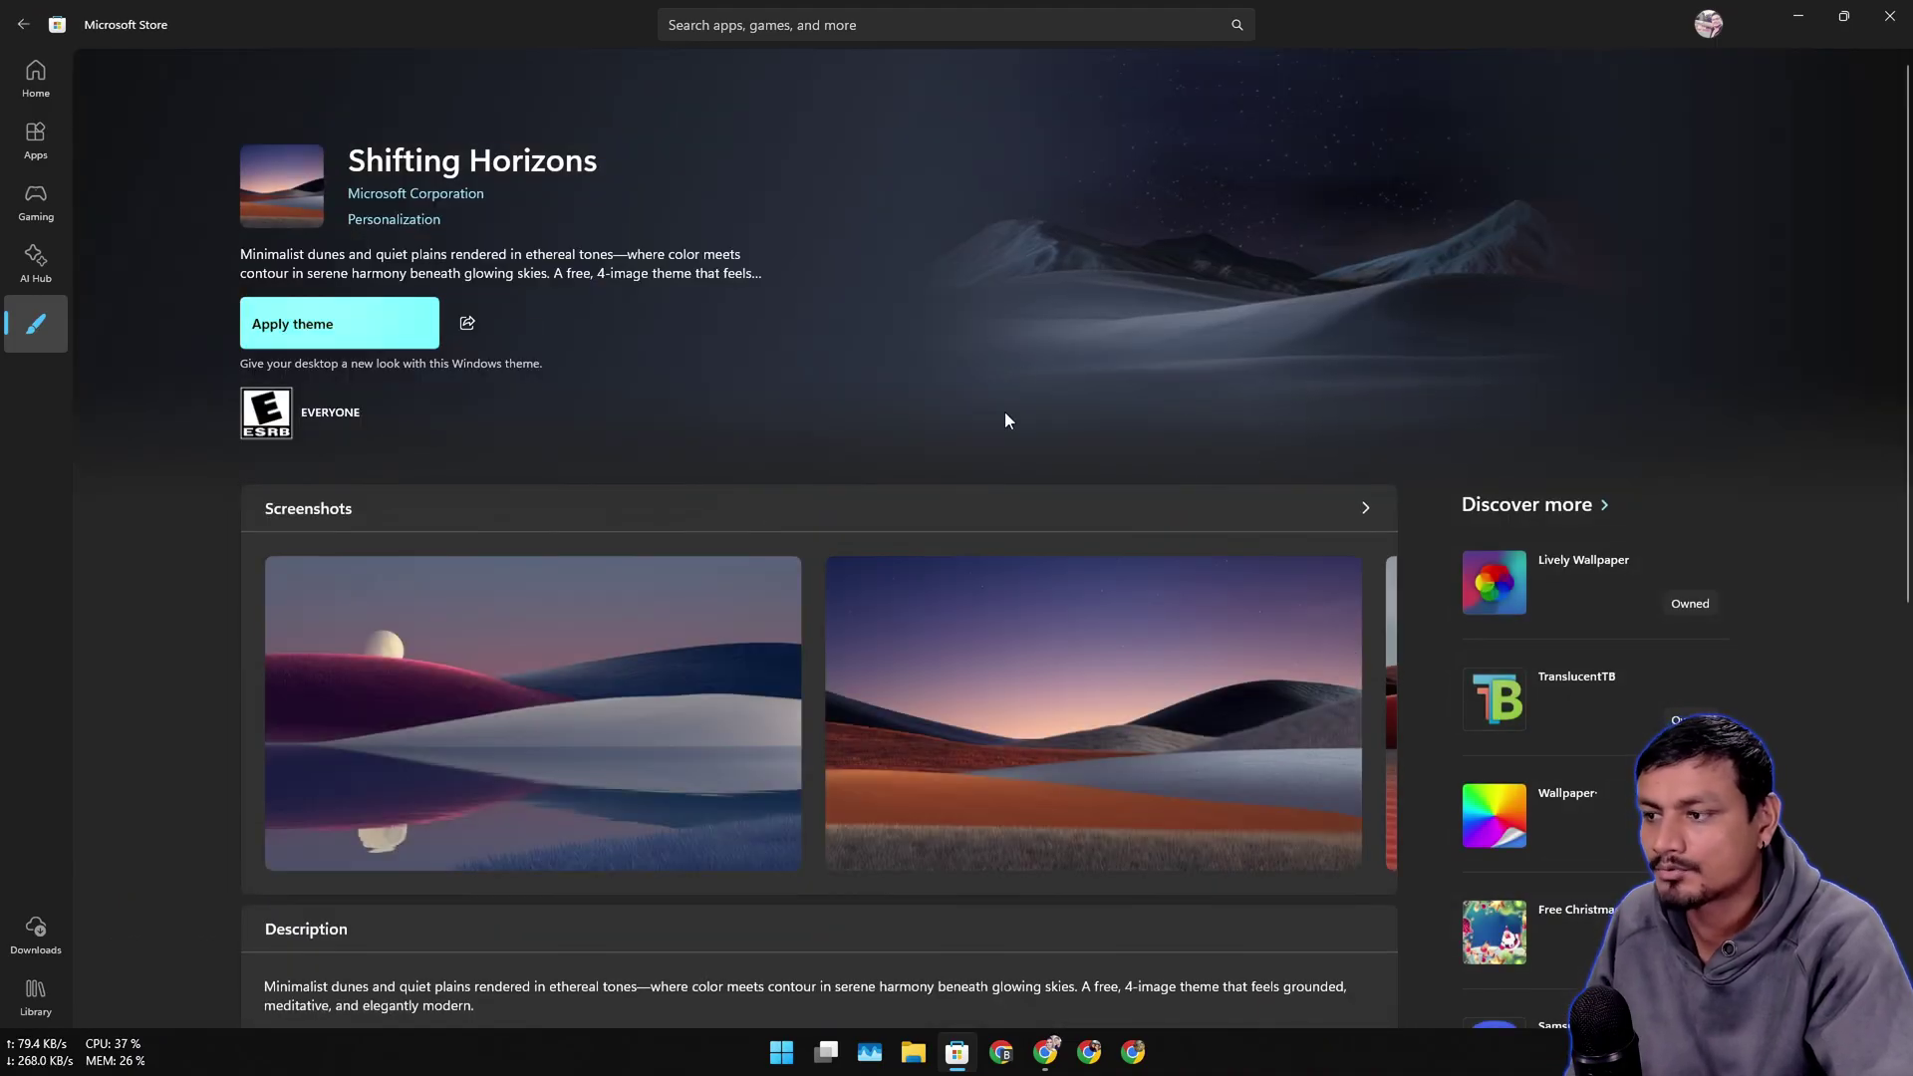
{"action": "left_click", "coordinate": [1791, 22]}
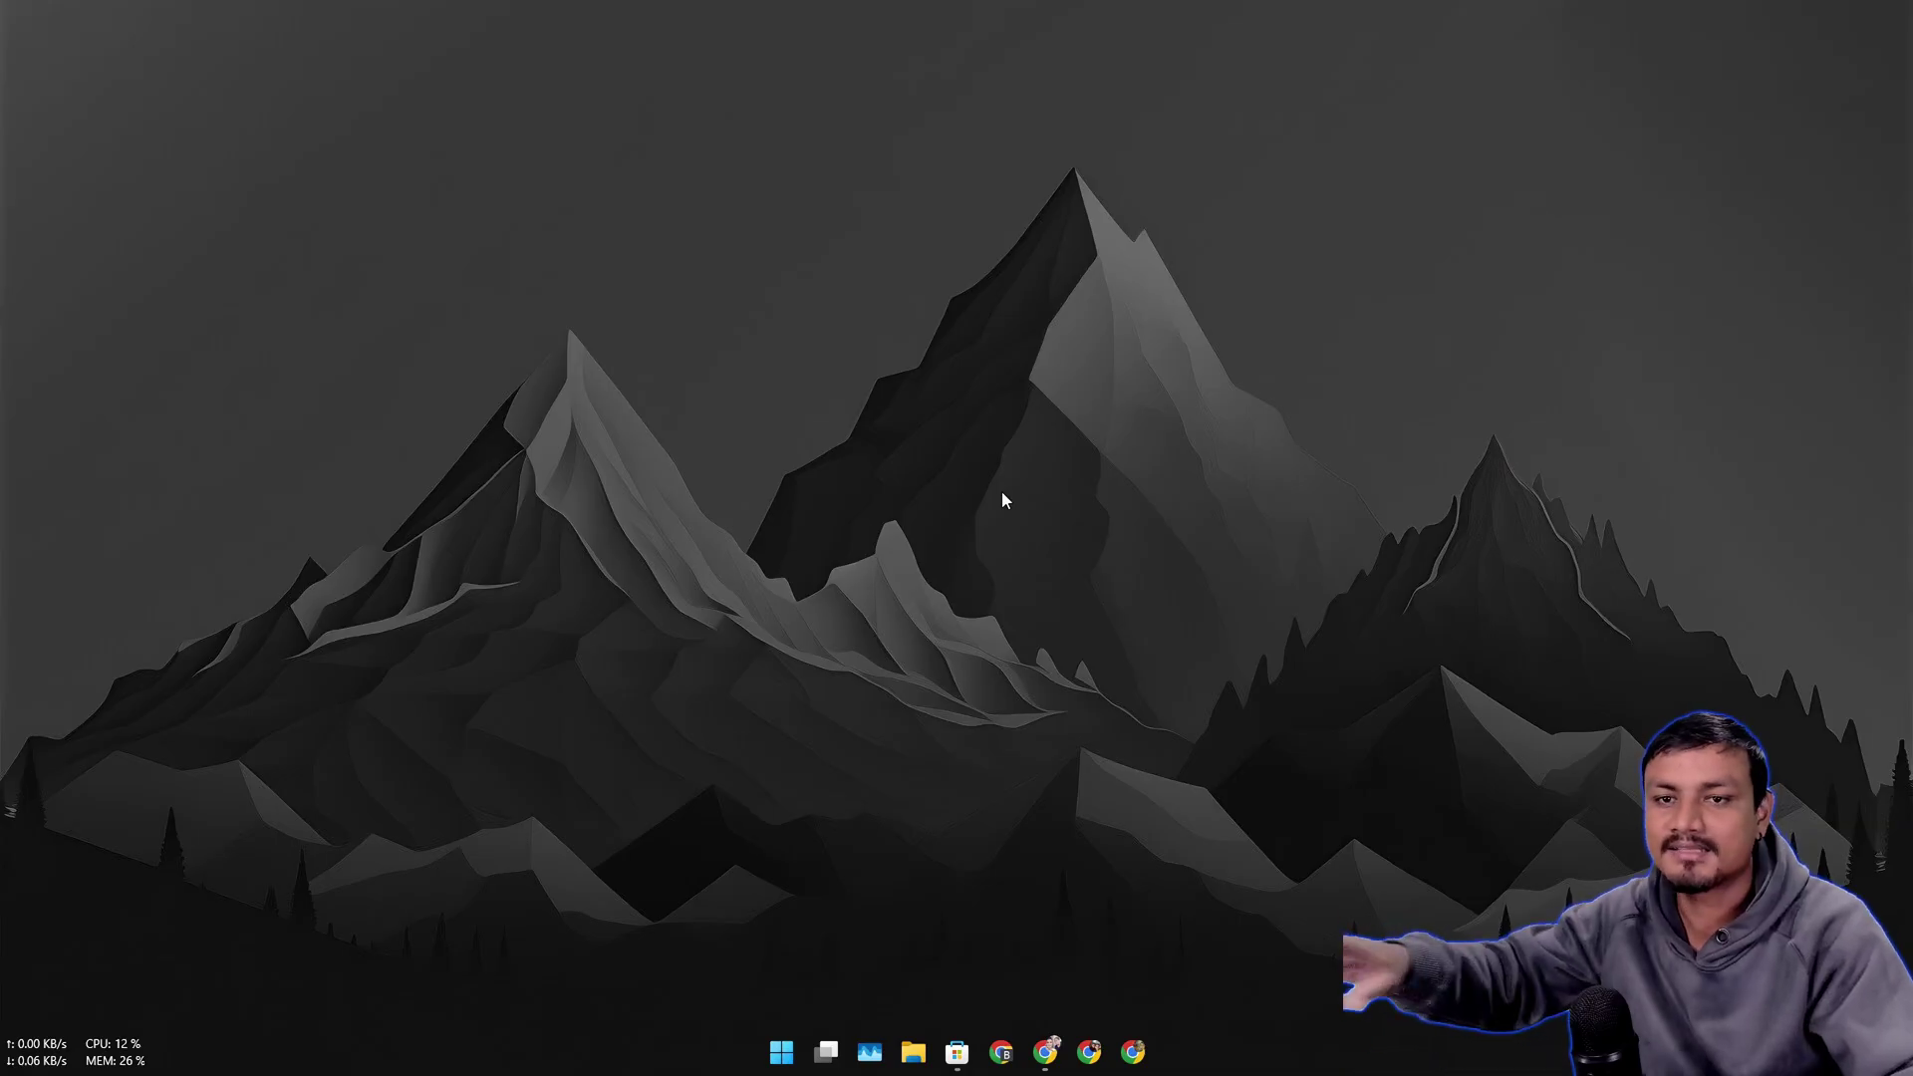
{"action": "key", "text": "alt+Tab"}
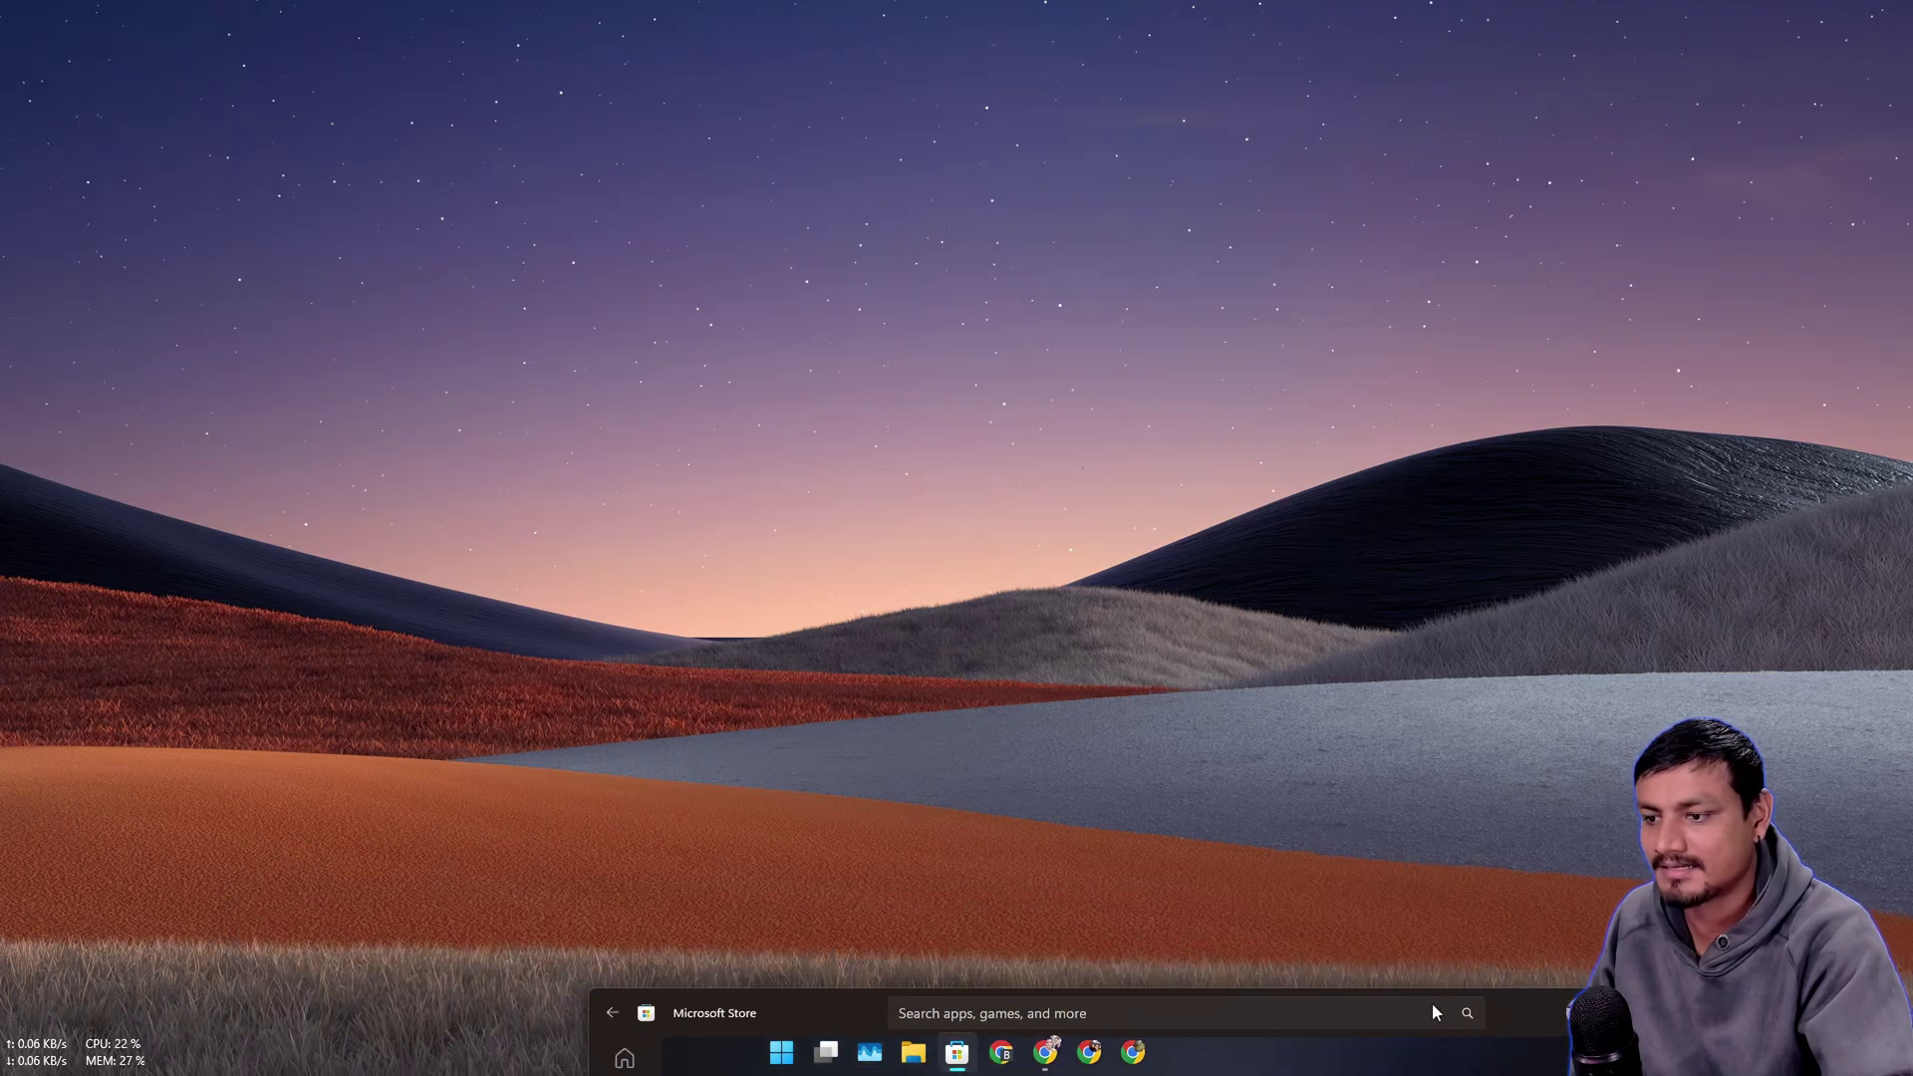
{"action": "left_click_drag", "start_coordinate": [1432, 1003], "coordinate": [1182, 63]}
Step: Hide the Store and open Personalization > Themes from the desktop menu
{"action": "left_click", "coordinate": [1419, 63]}
{"action": "right_click", "coordinate": [1177, 308]}
{"action": "left_click", "coordinate": [1242, 596]}
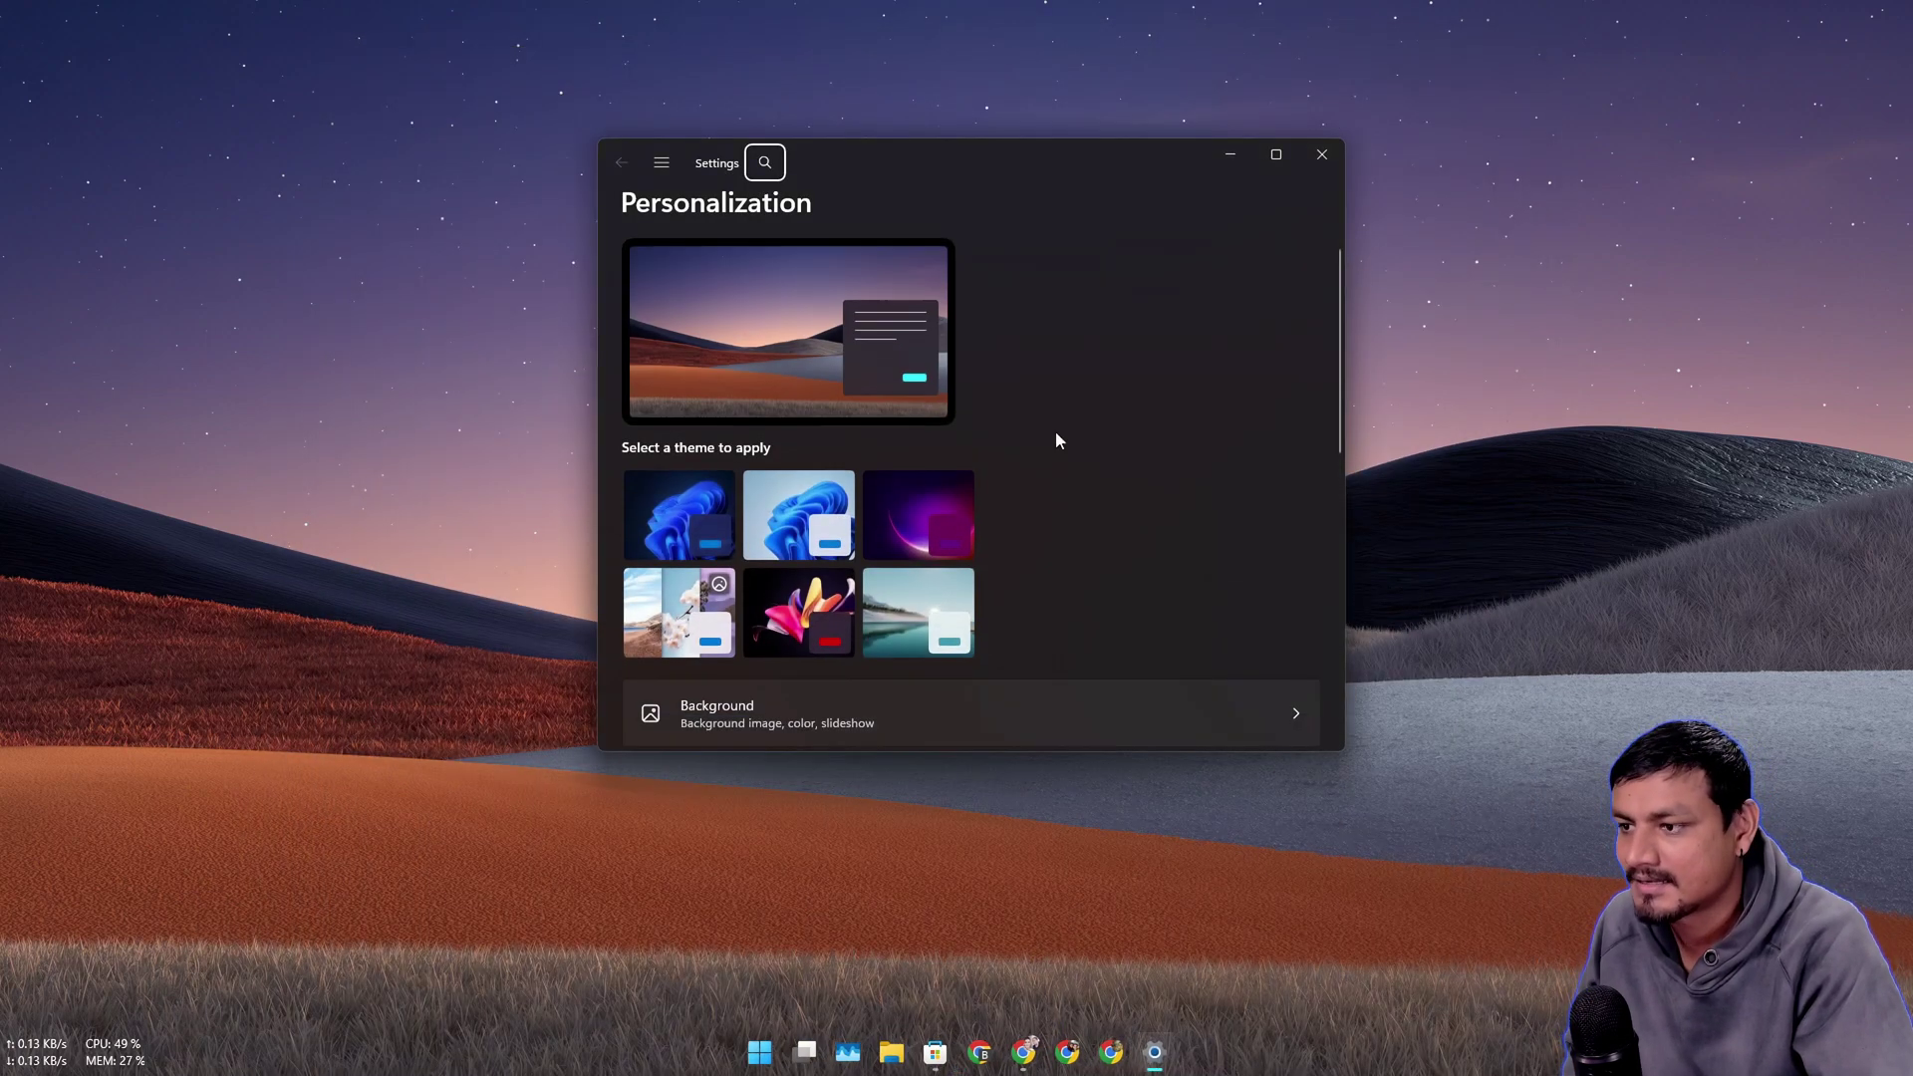
{"action": "scroll", "coordinate": [1055, 434], "scroll_direction": "down", "scroll_amount": 2}
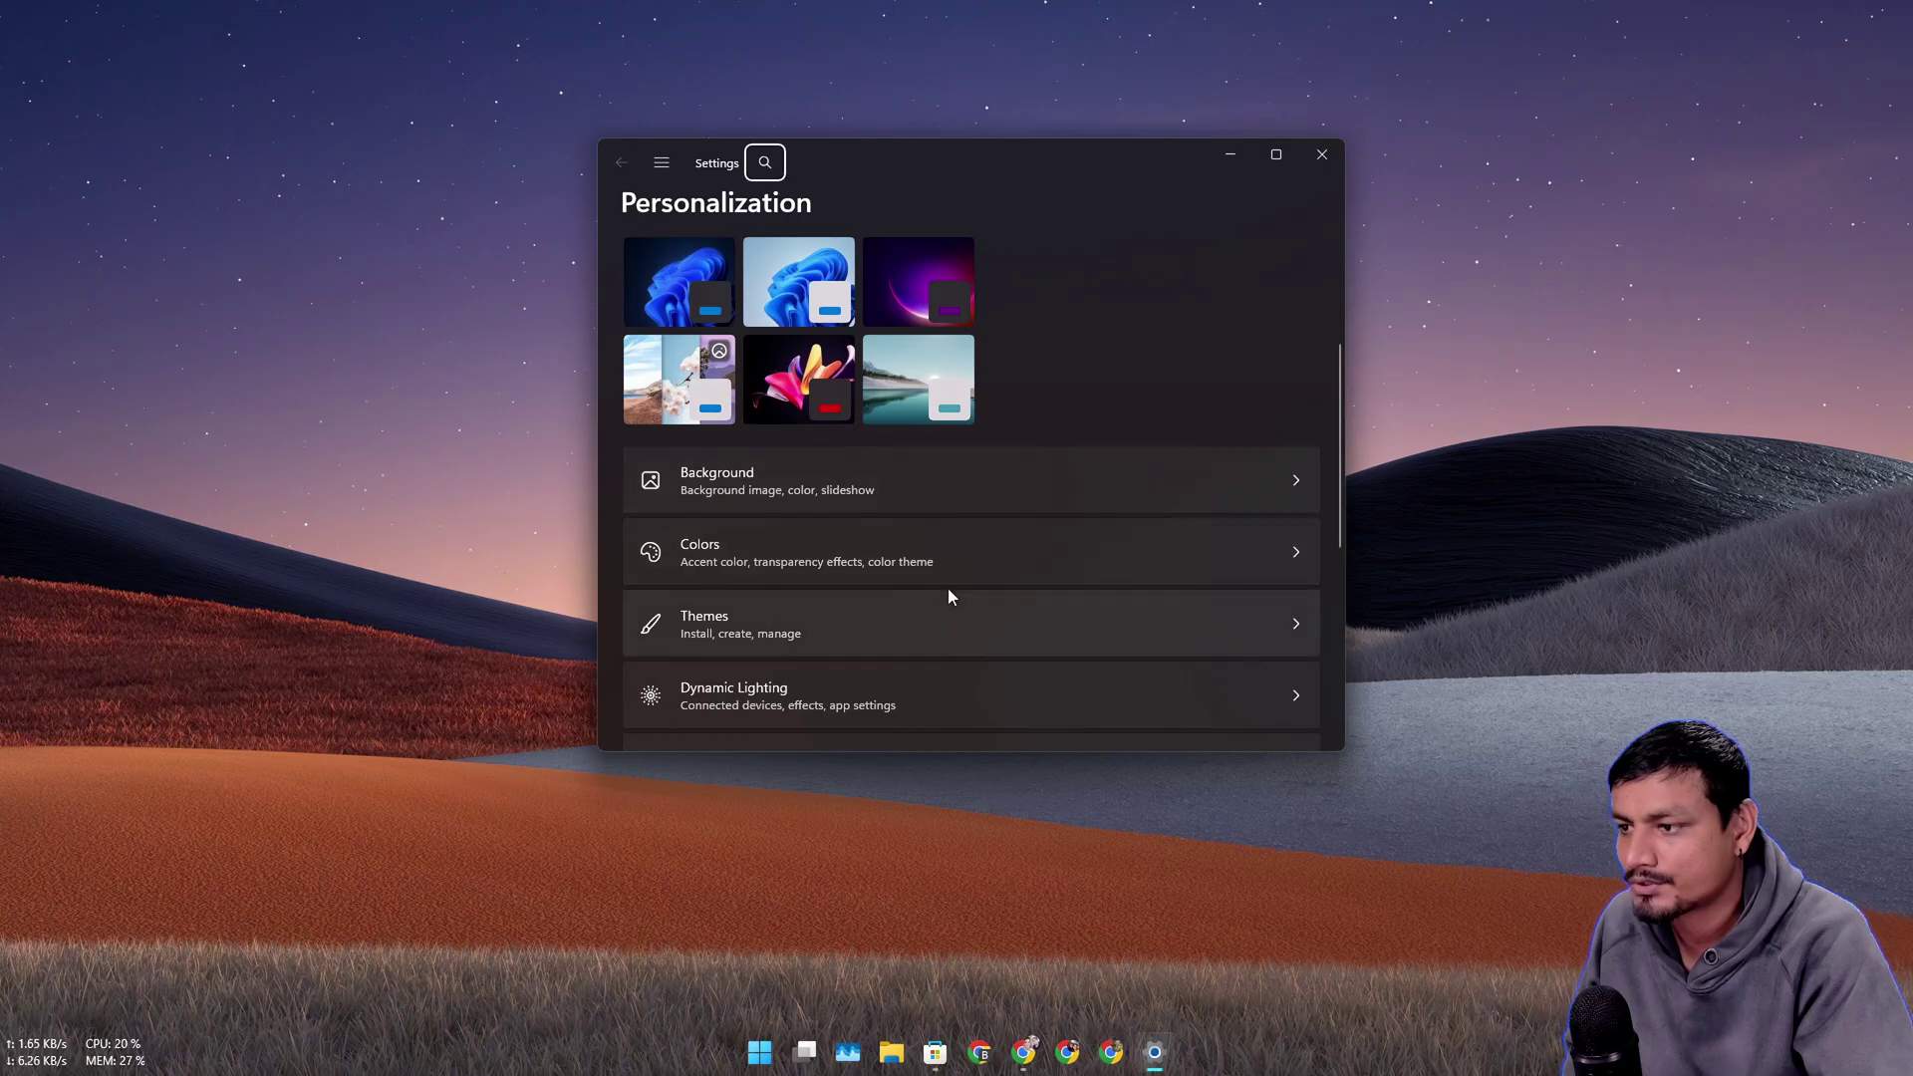
{"action": "left_click", "coordinate": [929, 646]}
Step: Review the Themes settings, try Browse themes in the Store, then return to Settings
{"action": "scroll", "coordinate": [1088, 538], "scroll_direction": "down", "scroll_amount": 4}
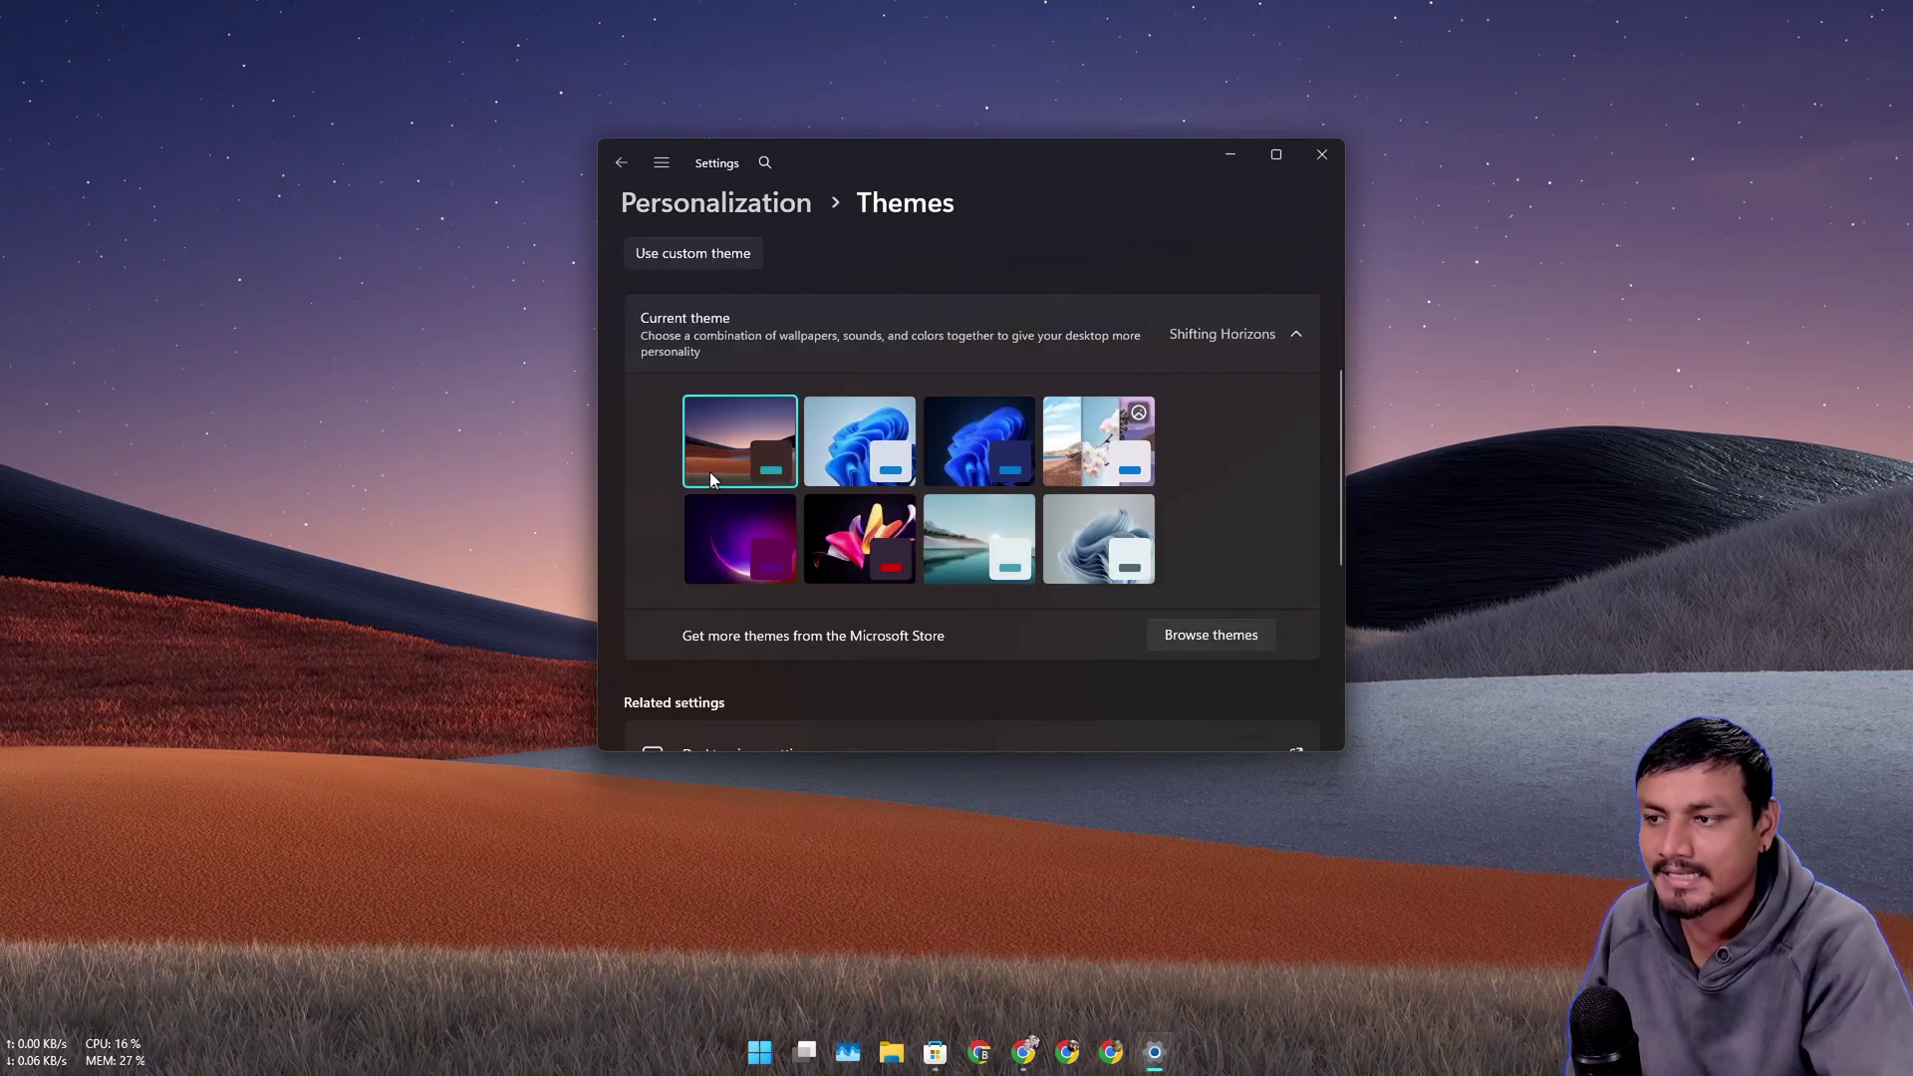
{"action": "scroll", "coordinate": [1005, 528], "scroll_direction": "down", "scroll_amount": 1}
{"action": "scroll", "coordinate": [1046, 518], "scroll_direction": "down", "scroll_amount": 3}
{"action": "scroll", "coordinate": [1088, 504], "scroll_direction": "up", "scroll_amount": 3}
{"action": "left_click", "coordinate": [1211, 557]}
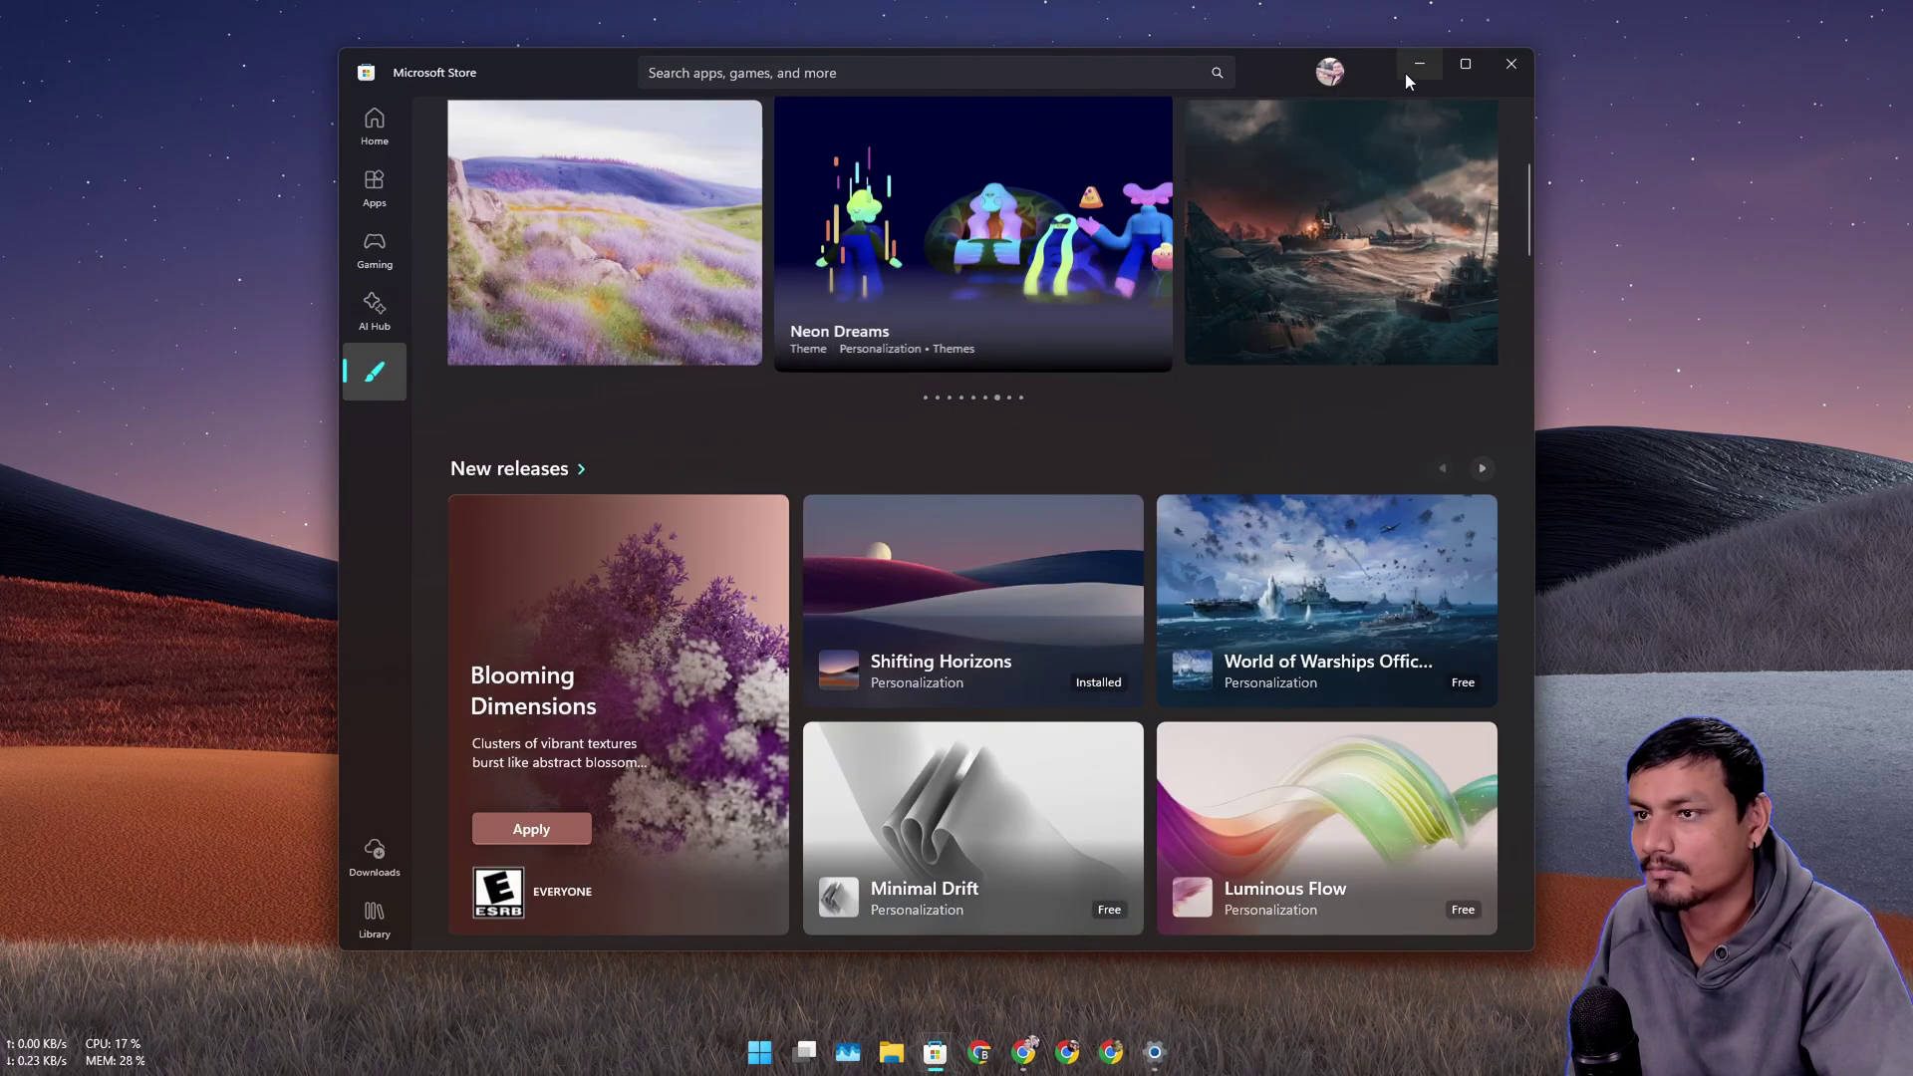
{"action": "left_click", "coordinate": [1405, 72]}
{"action": "scroll", "coordinate": [983, 528], "scroll_direction": "down", "scroll_amount": 3}
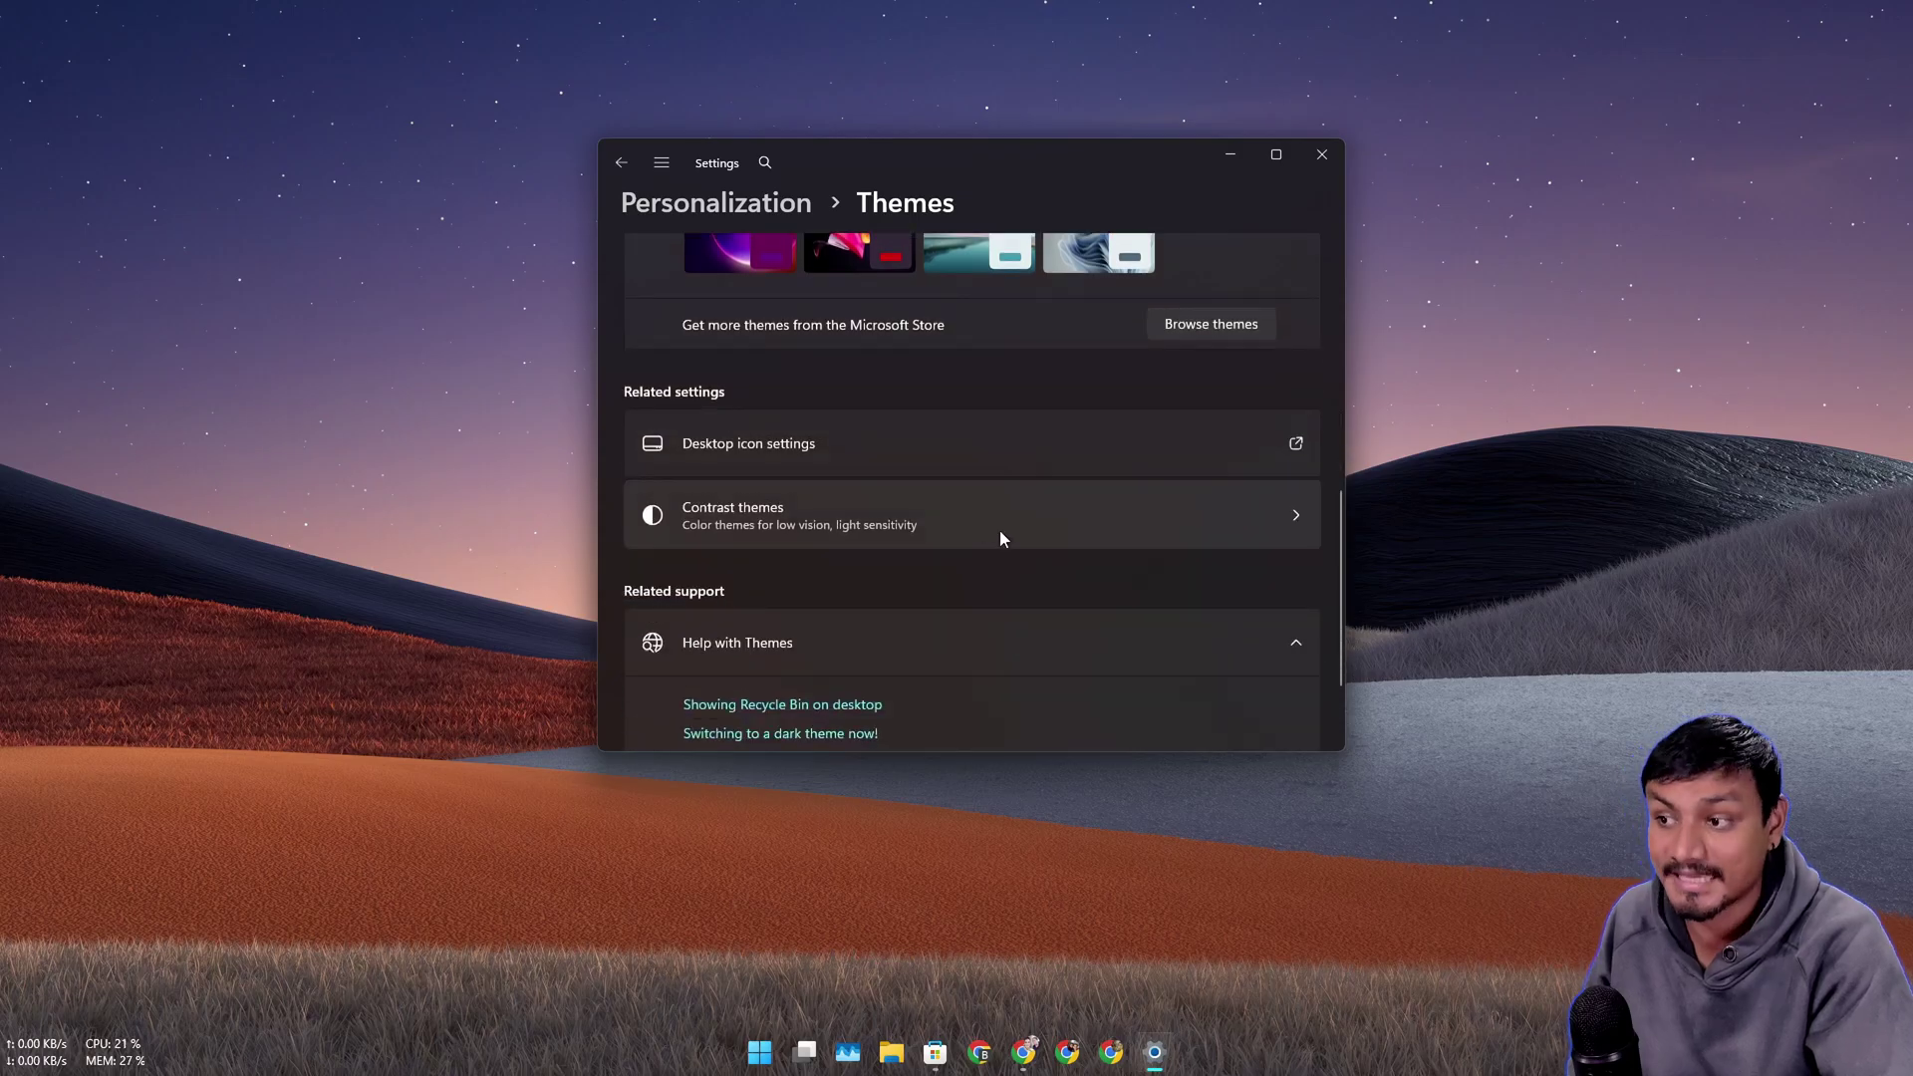
{"action": "scroll", "coordinate": [1001, 529], "scroll_direction": "up", "scroll_amount": 5}
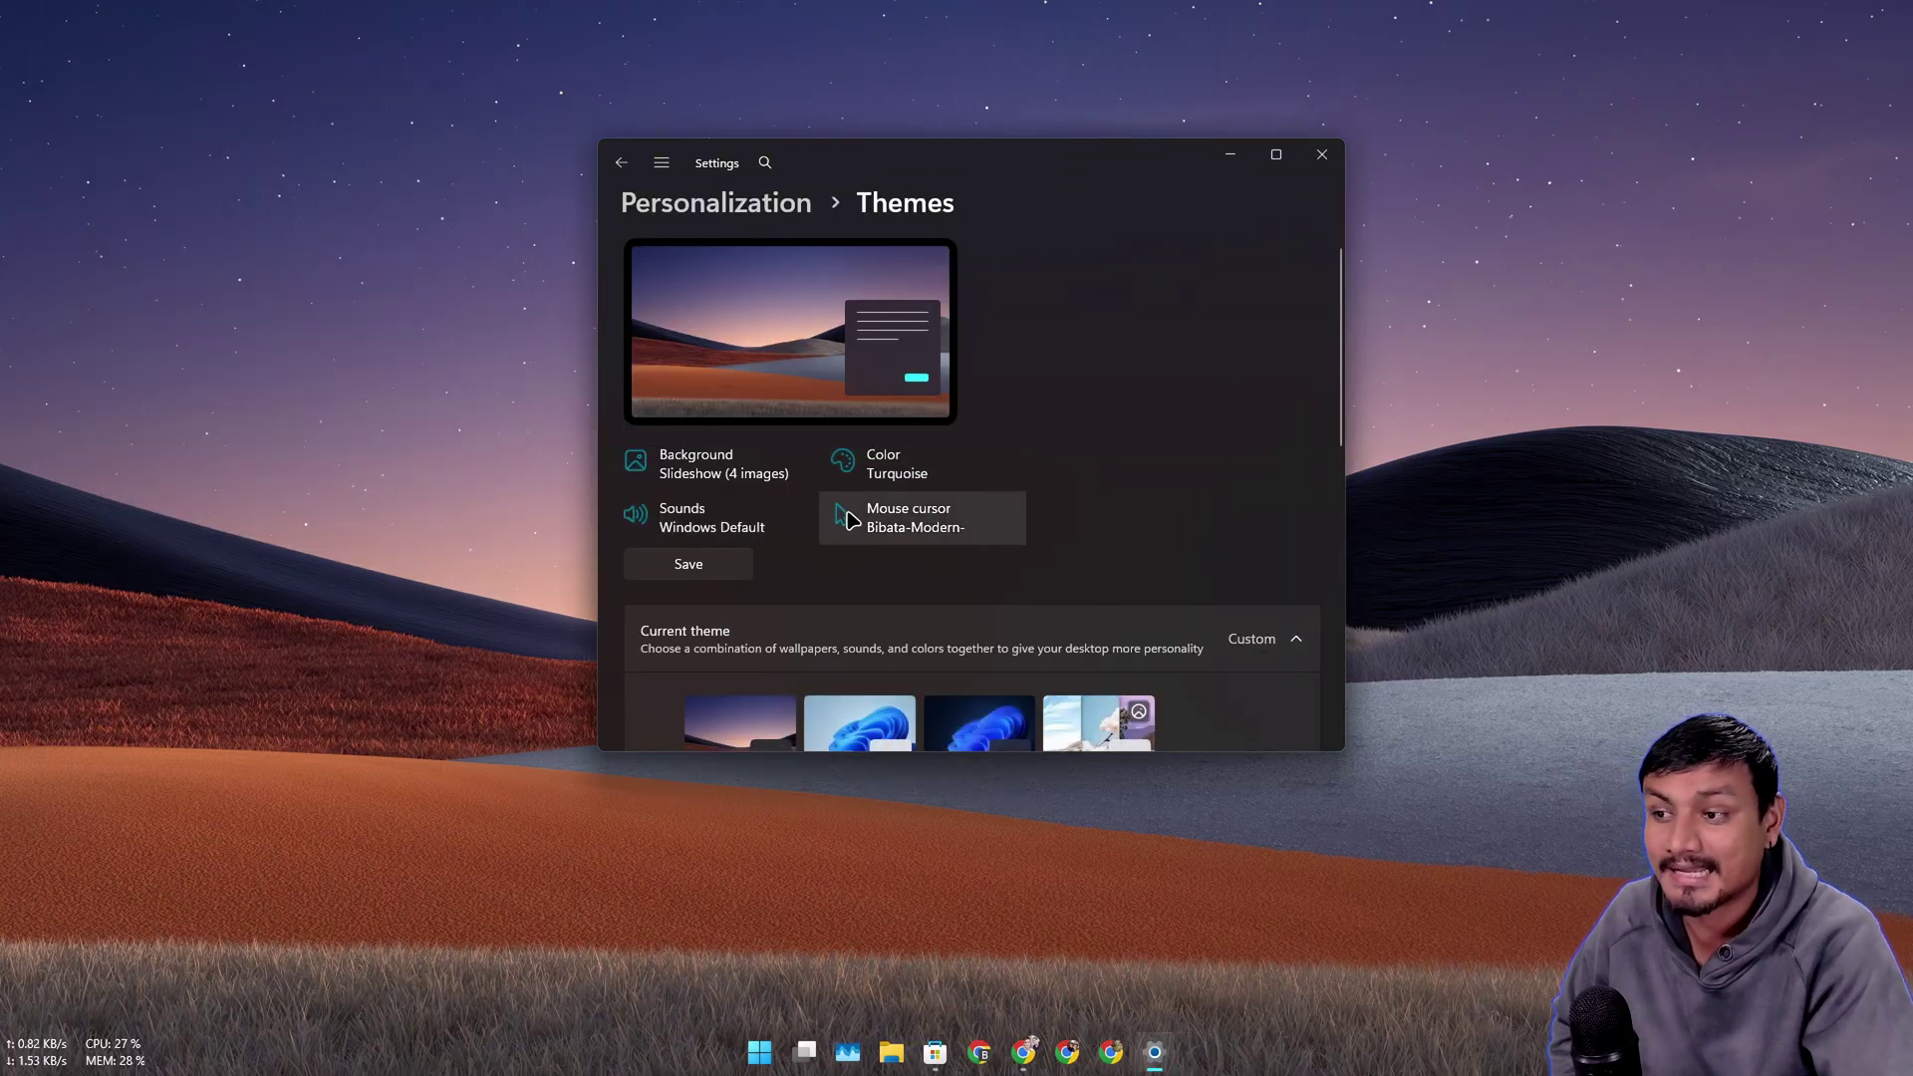
Step: Scroll the Themes page, now listing the current theme as Custom with the Bibata cursor
{"action": "scroll", "coordinate": [875, 411], "scroll_direction": "down", "scroll_amount": 2}
{"action": "scroll", "coordinate": [875, 410], "scroll_direction": "down", "scroll_amount": 1}
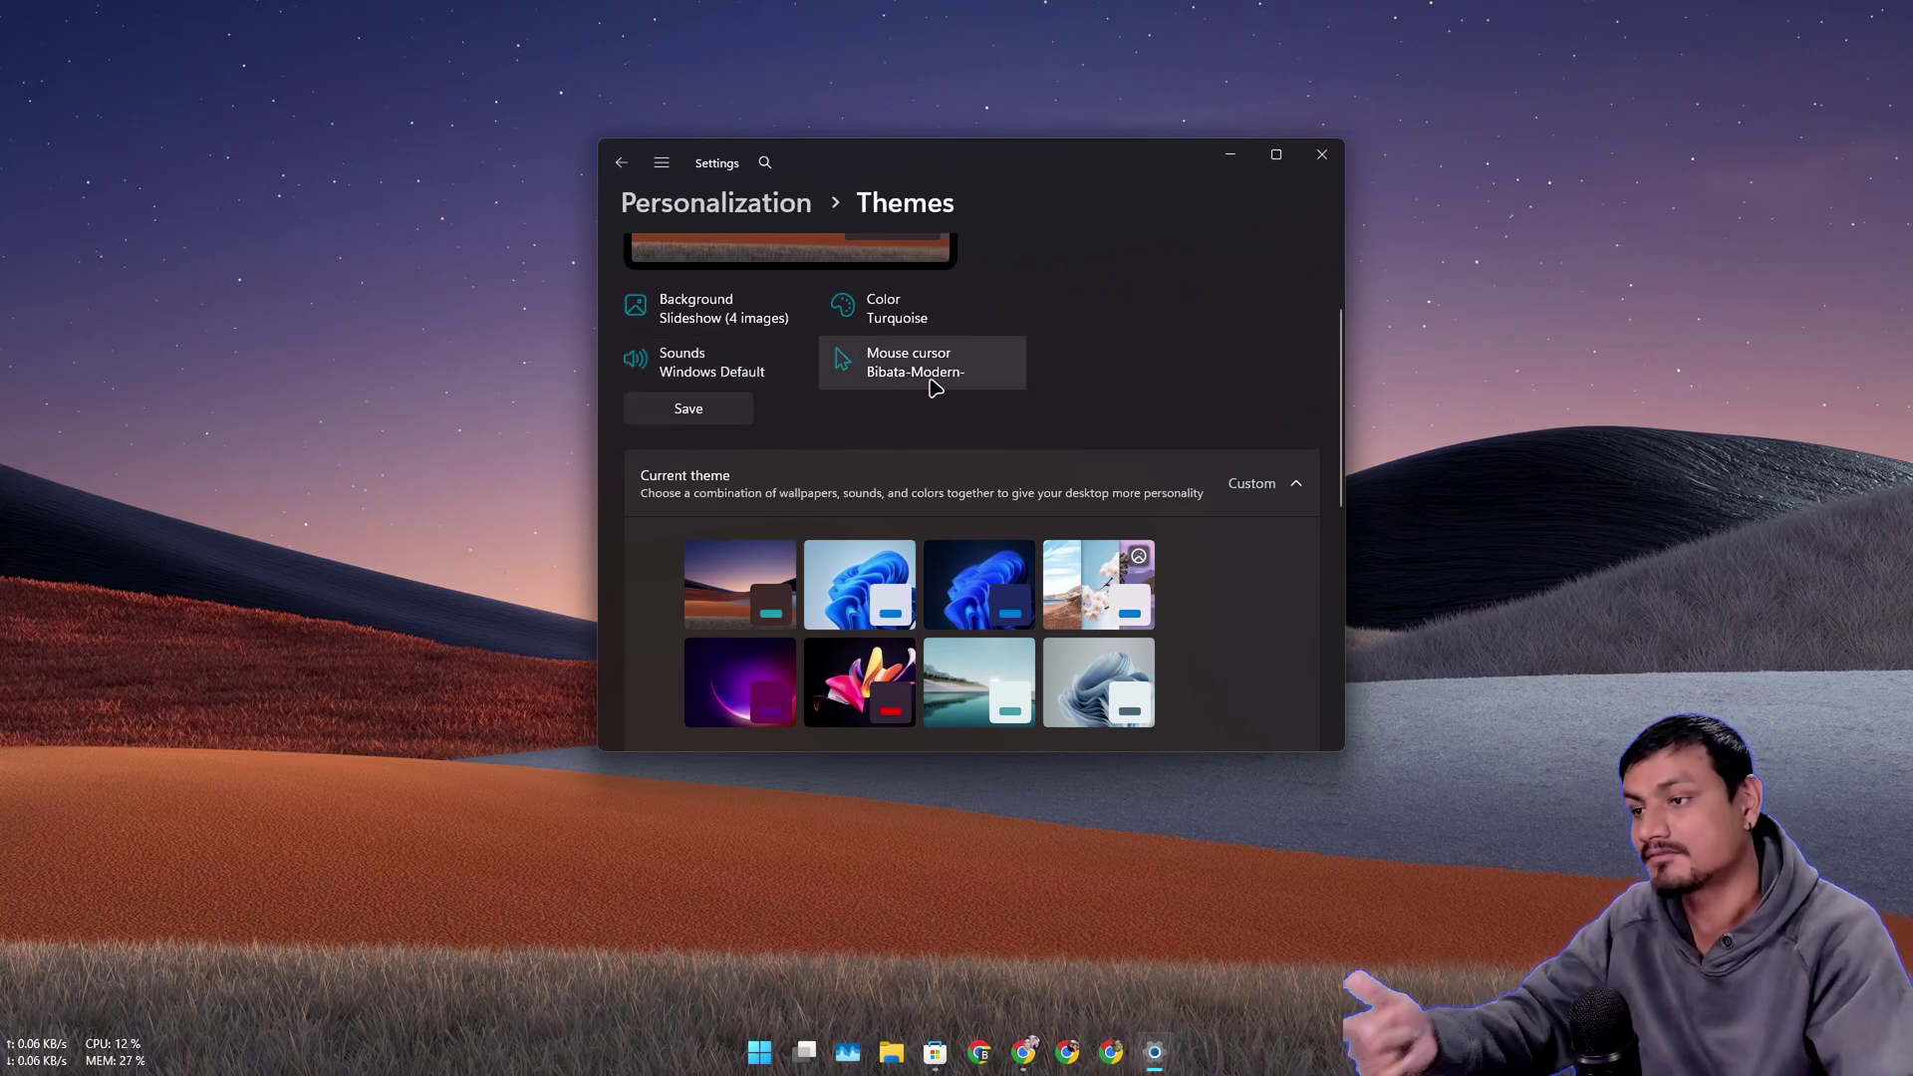
Step: Scroll up and down through the Themes settings before returning to the Store
{"action": "scroll", "coordinate": [986, 401], "scroll_direction": "up", "scroll_amount": 2}
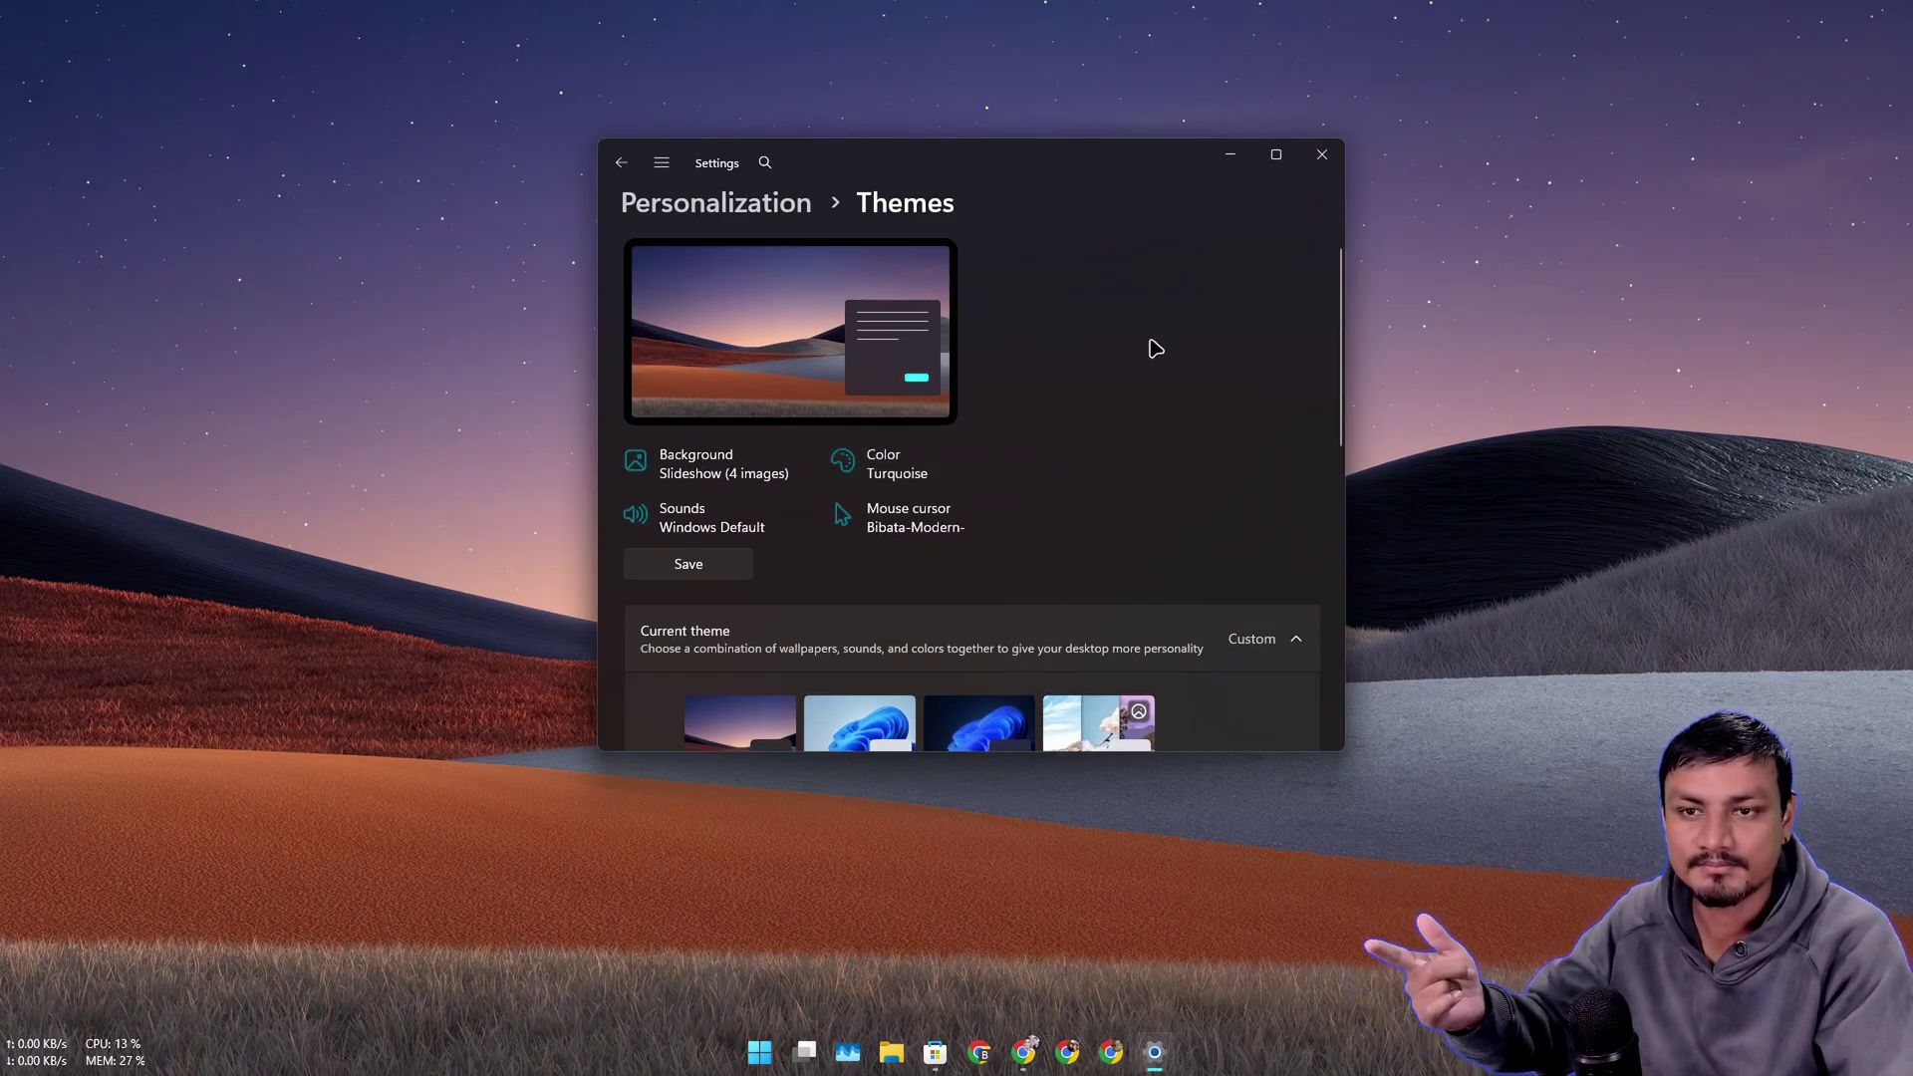
{"action": "scroll", "coordinate": [1155, 349], "scroll_direction": "down", "scroll_amount": 1}
{"action": "scroll", "coordinate": [986, 299], "scroll_direction": "up", "scroll_amount": 1}
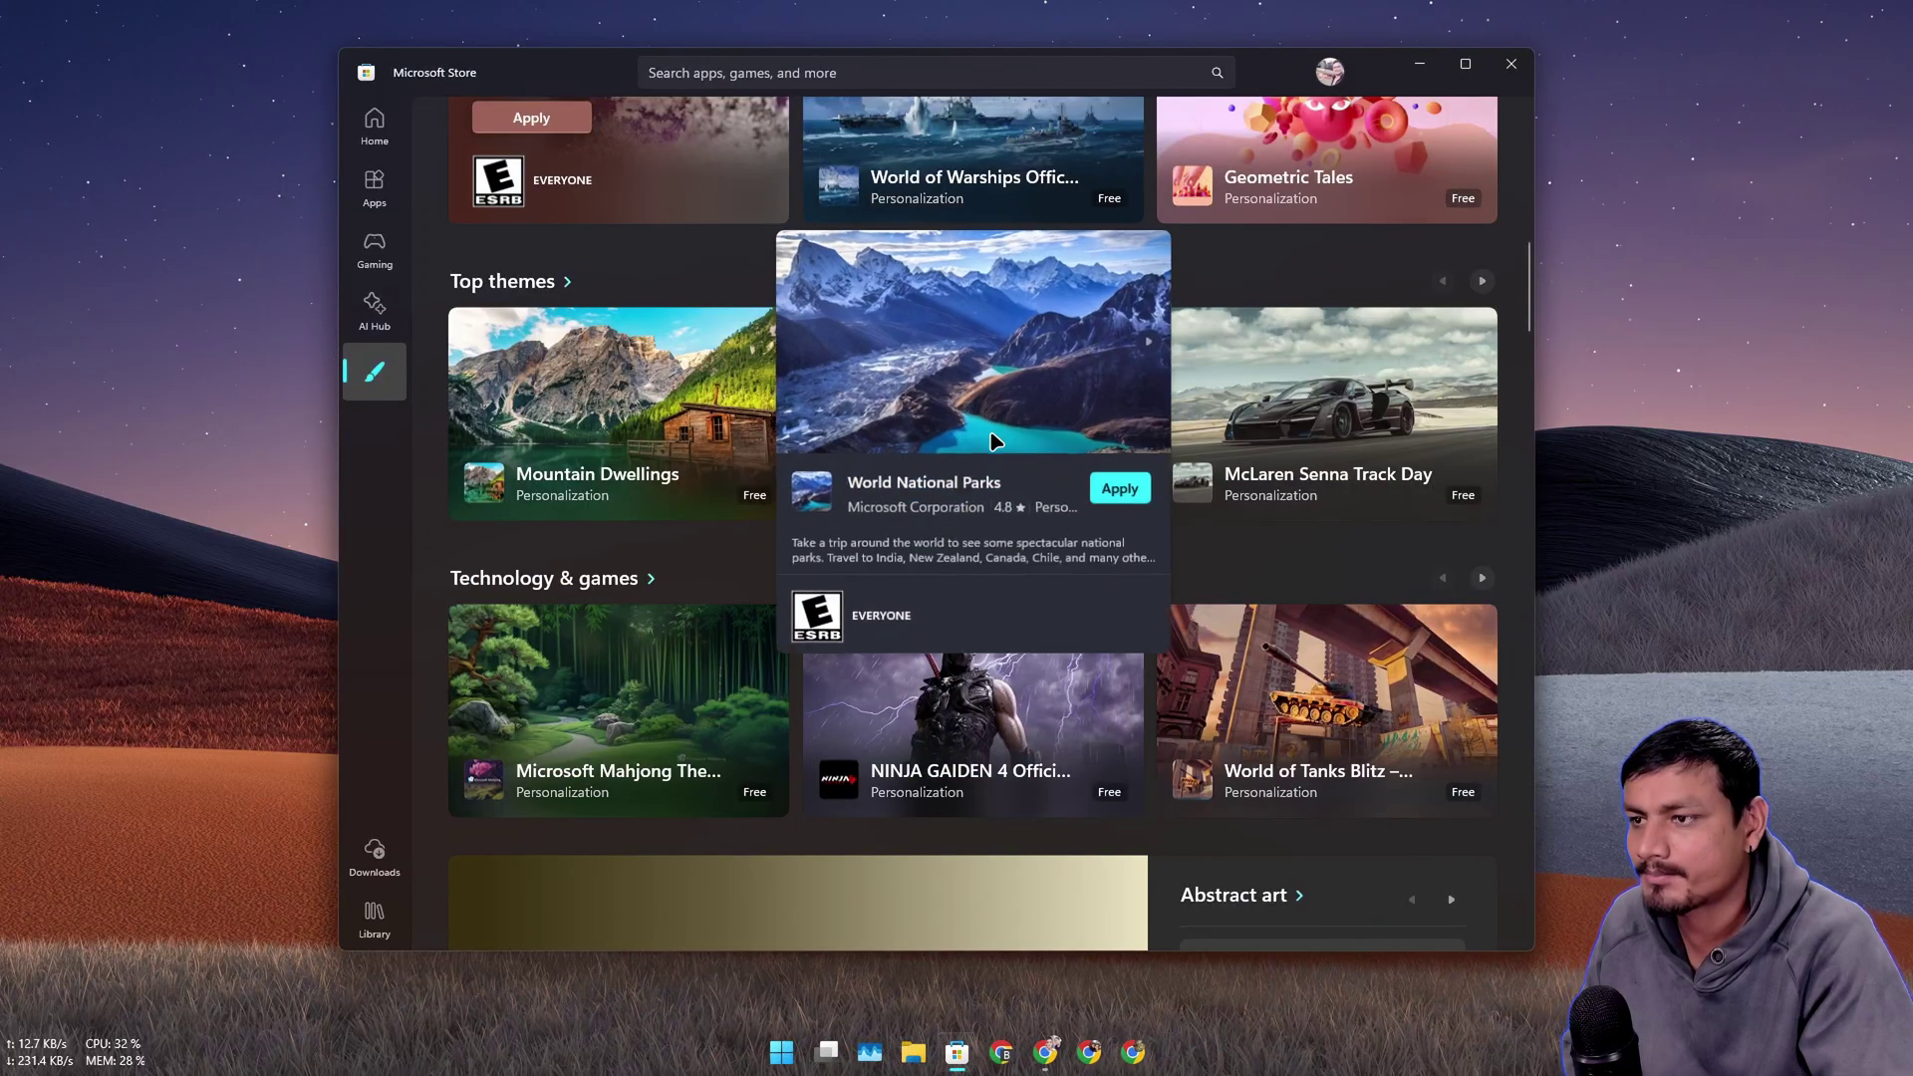
Step: Open the World National Parks theme page, page through its screenshots, and go back
{"action": "left_click", "coordinate": [991, 436]}
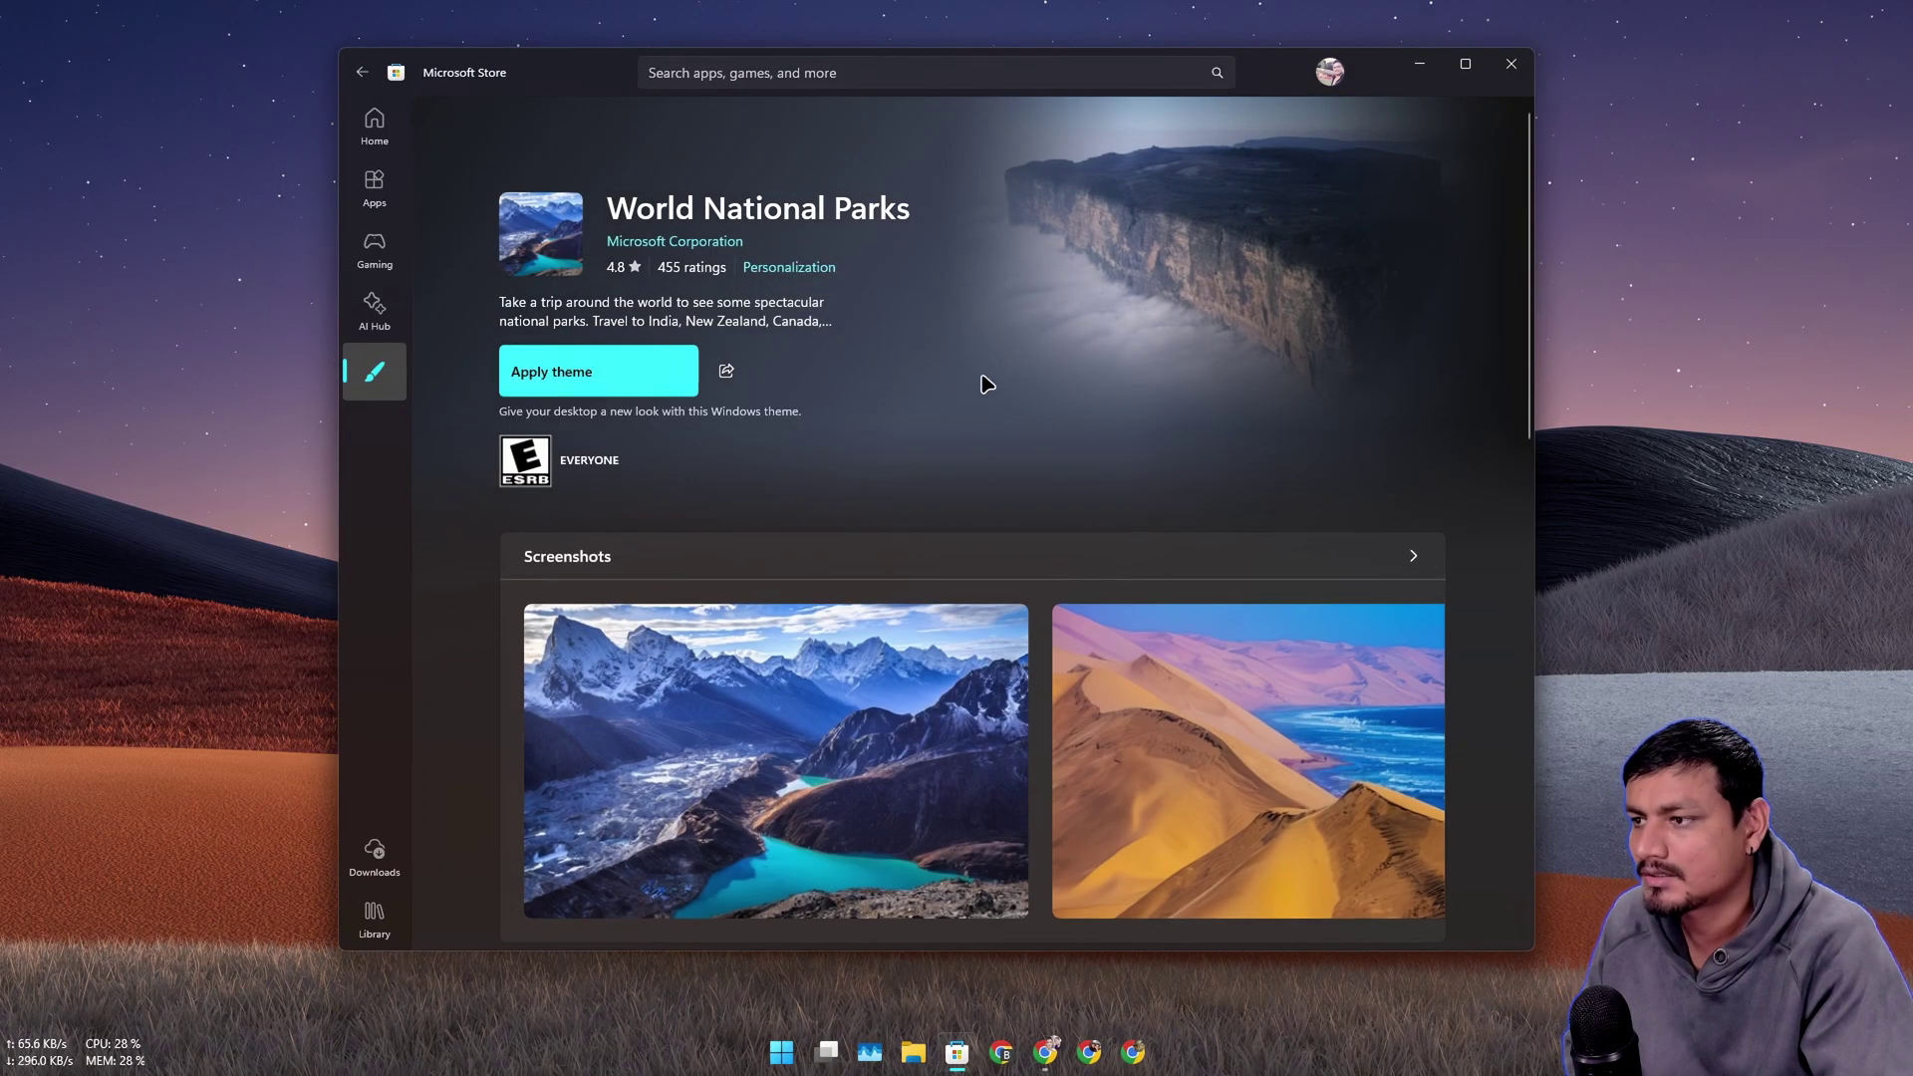
{"action": "scroll", "coordinate": [996, 389], "scroll_direction": "down", "scroll_amount": 5}
{"action": "scroll", "coordinate": [1054, 413], "scroll_direction": "up", "scroll_amount": 1}
{"action": "scroll", "coordinate": [1054, 412], "scroll_direction": "up", "scroll_amount": 1}
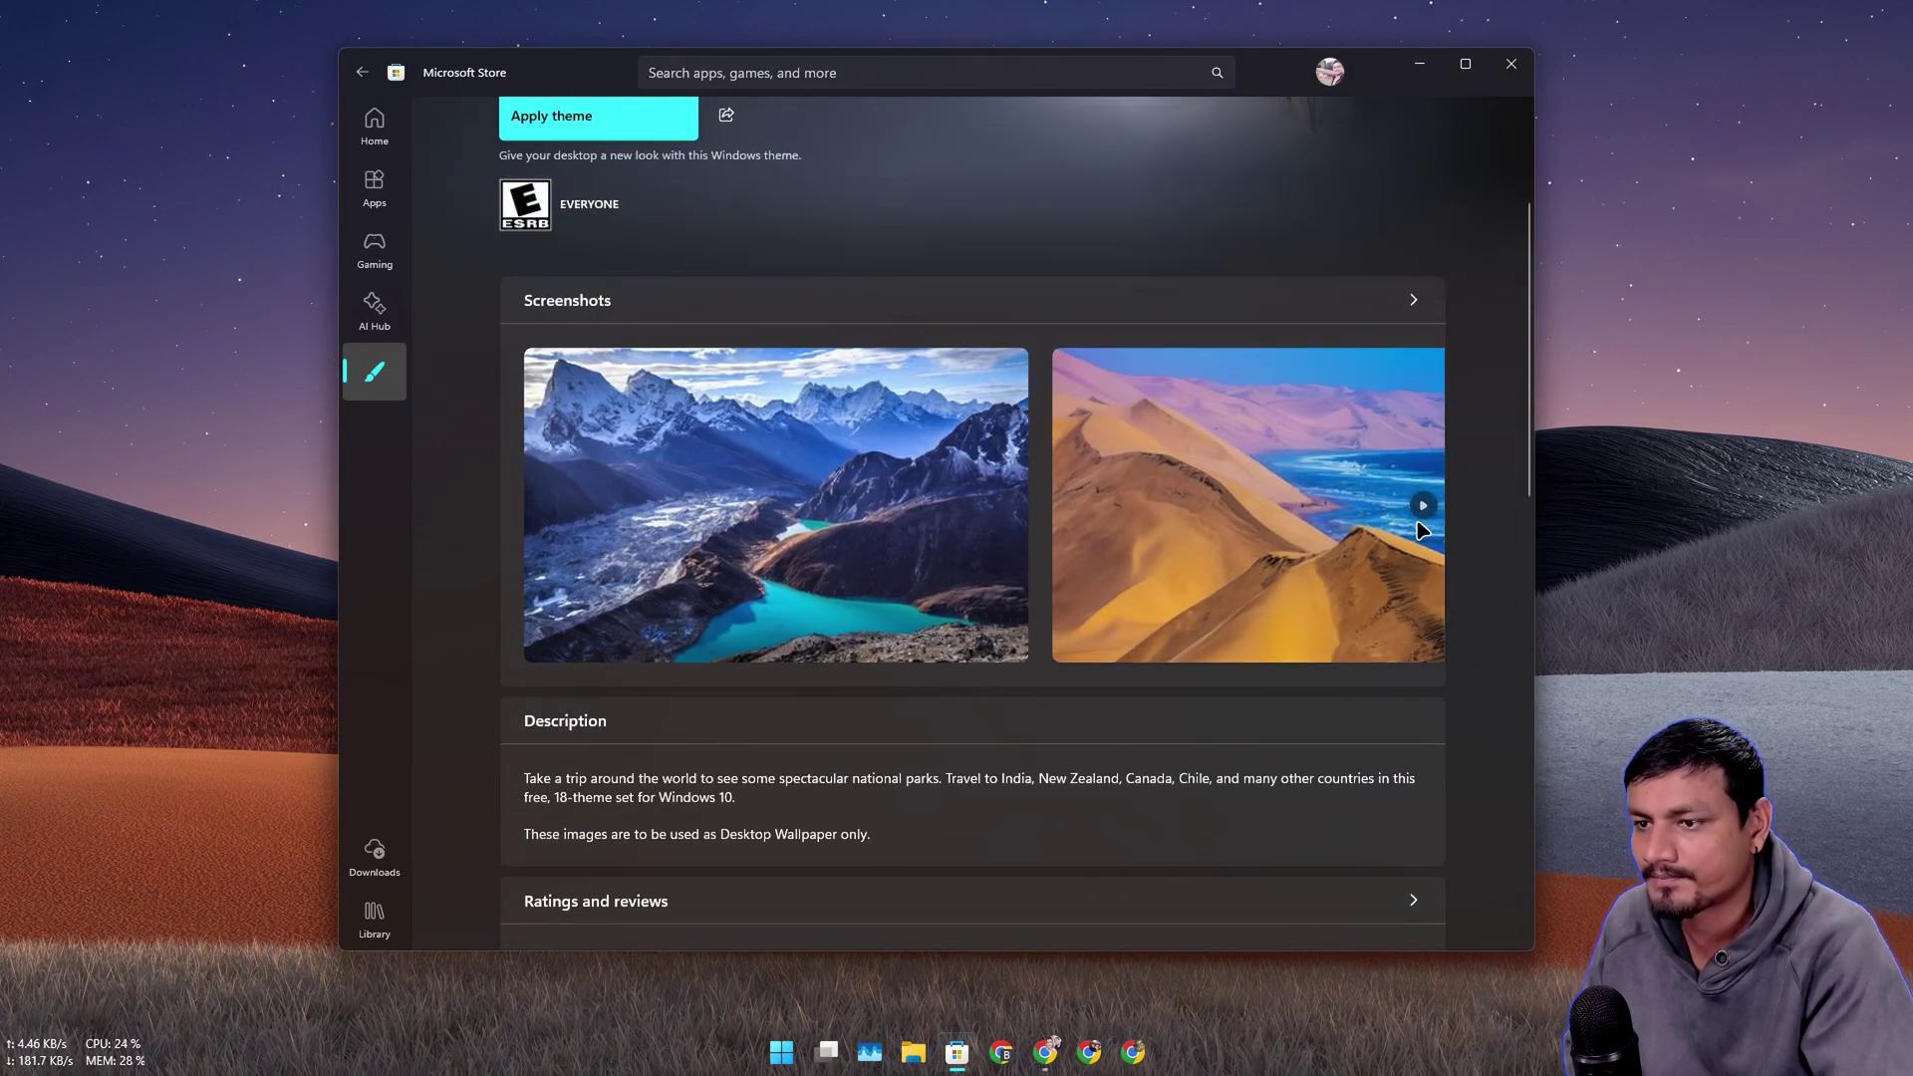
{"action": "left_click", "coordinate": [1423, 510]}
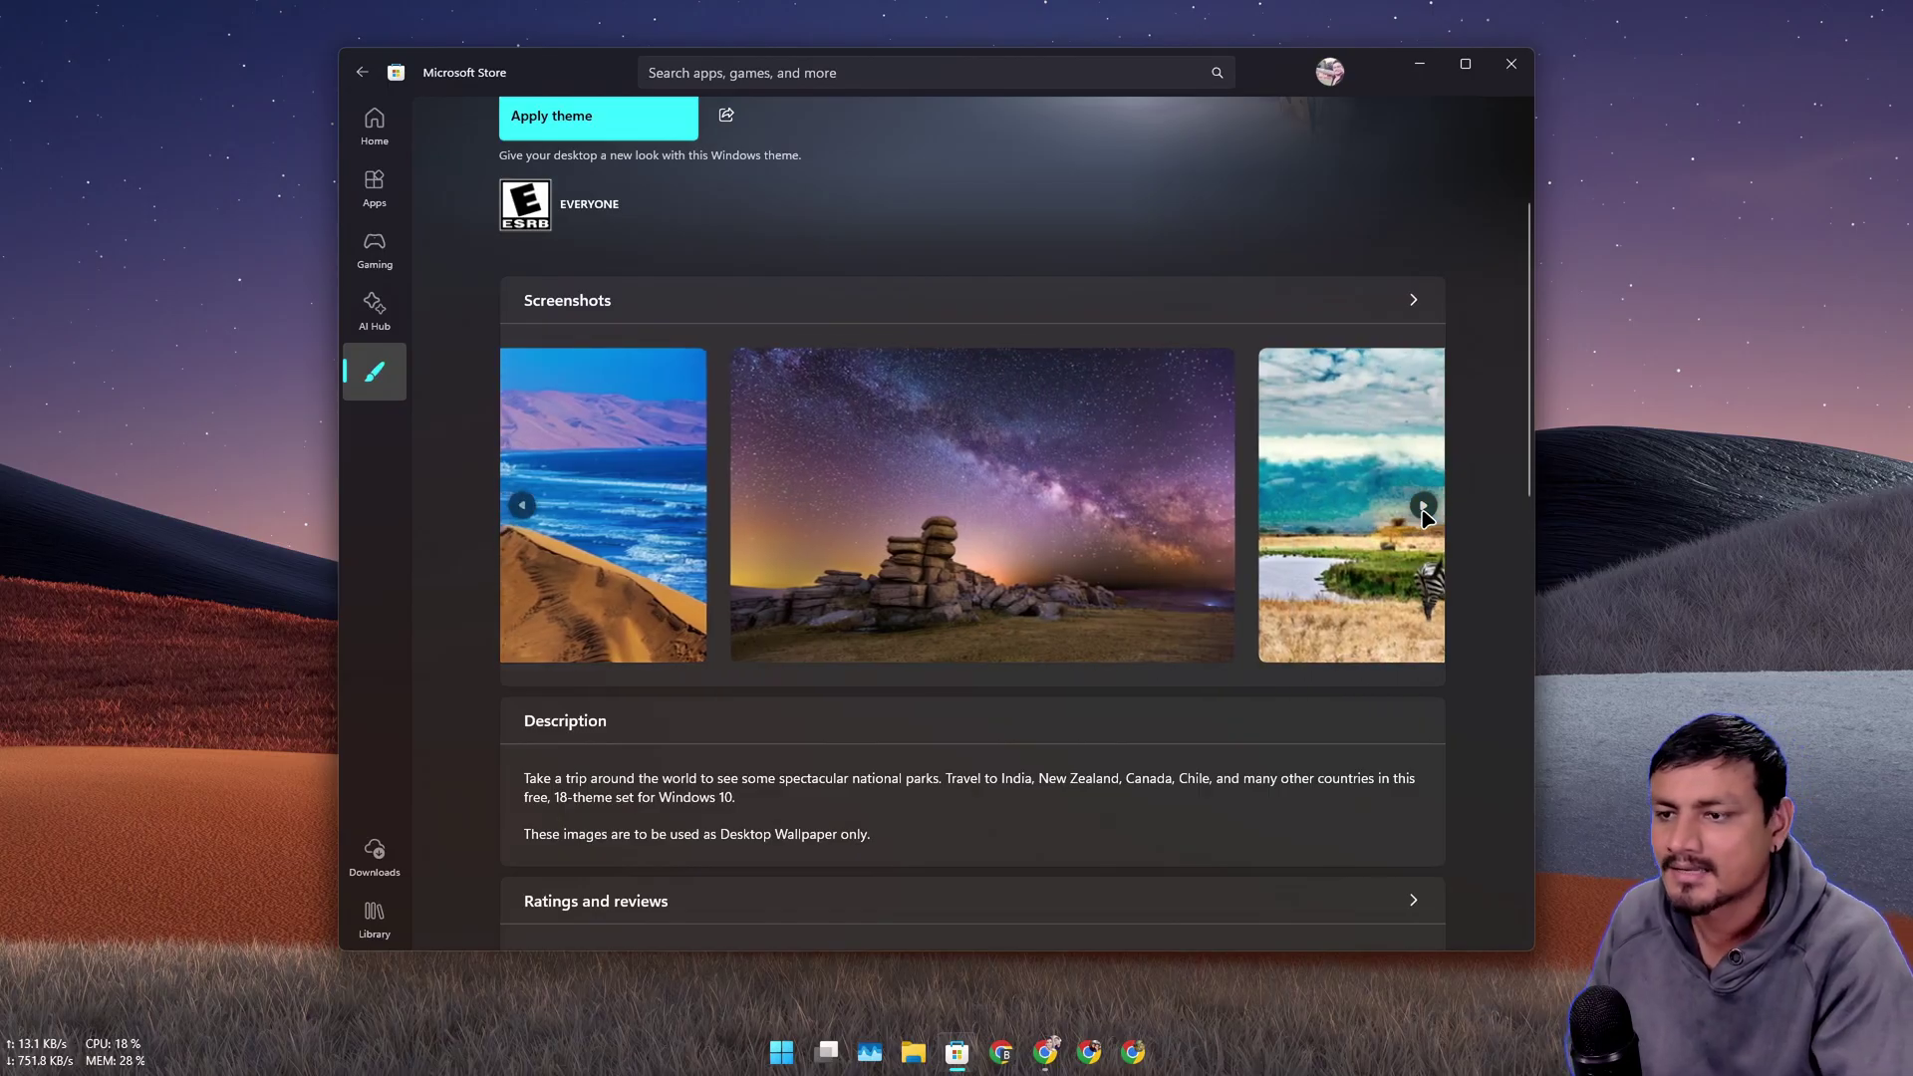
{"action": "left_click", "coordinate": [1423, 509]}
{"action": "scroll", "coordinate": [894, 414], "scroll_direction": "up", "scroll_amount": 3}
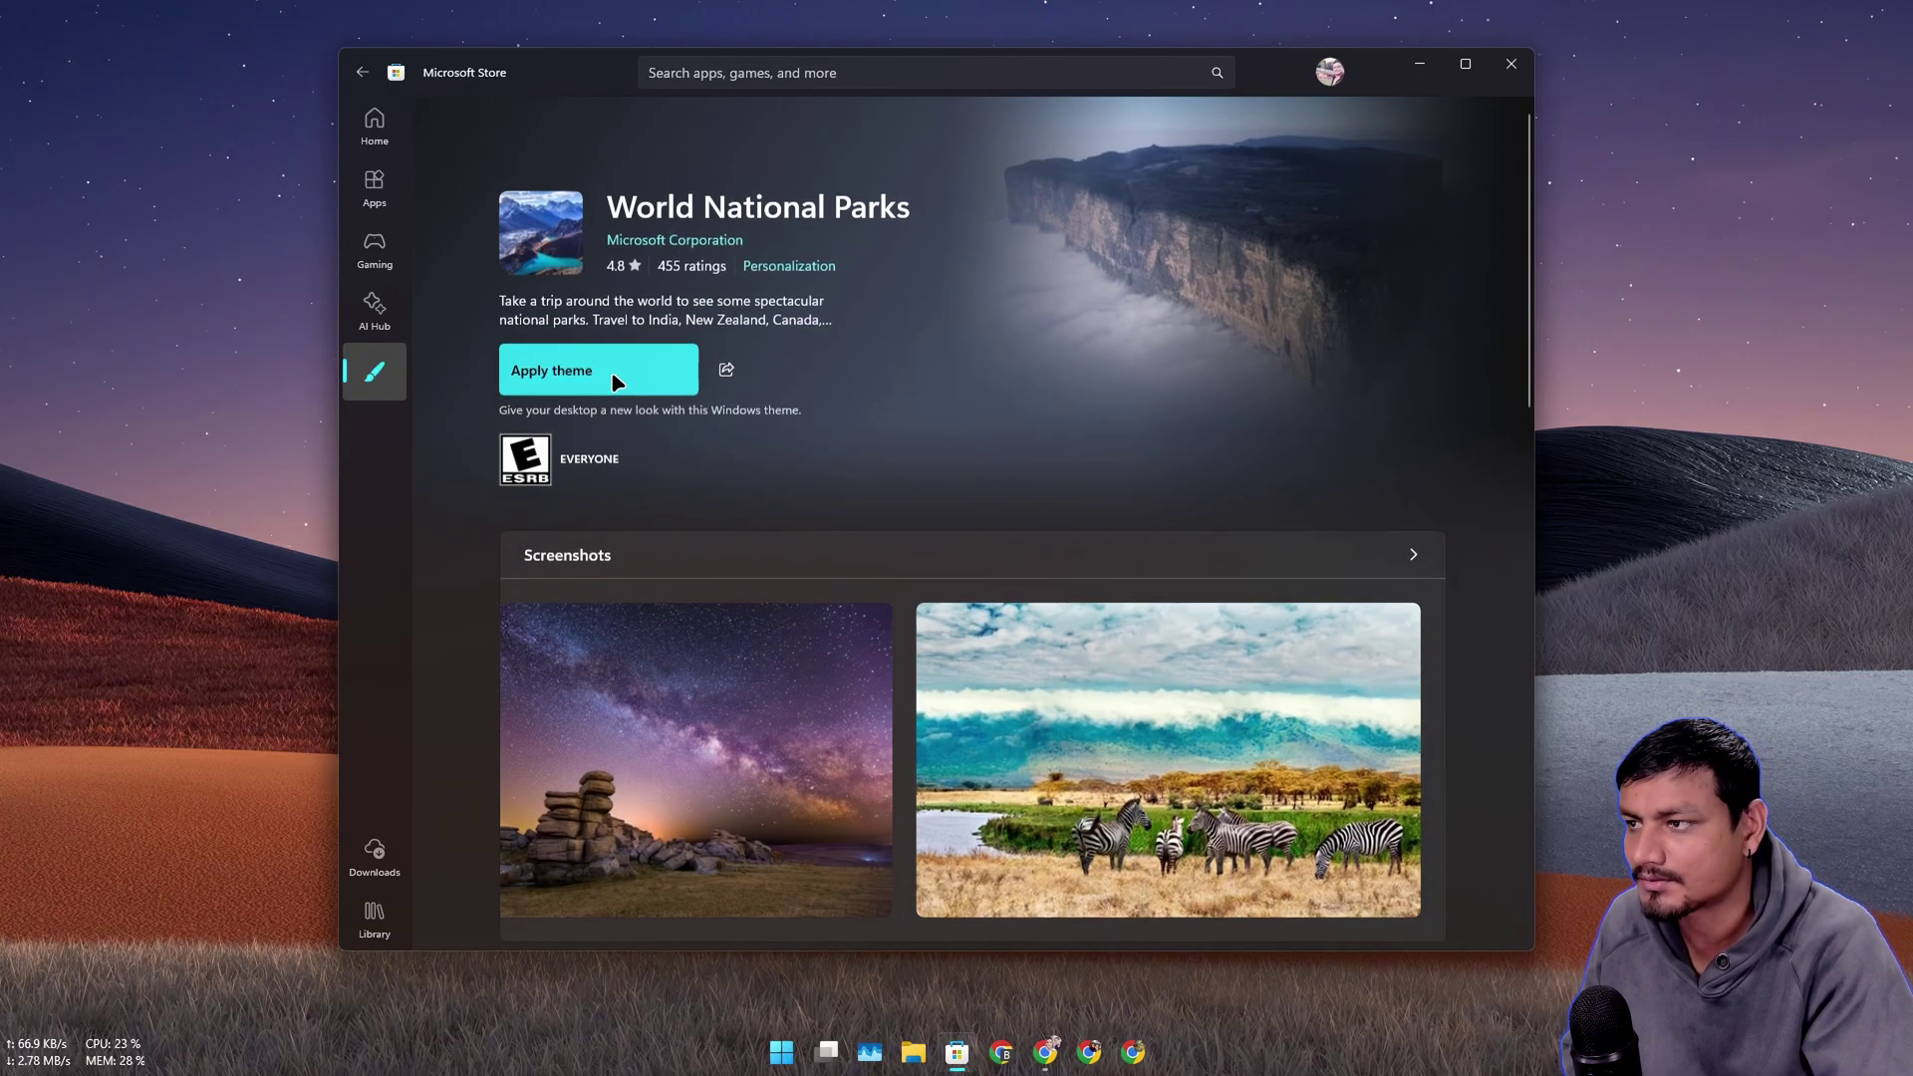
{"action": "key", "text": "alt+Left"}
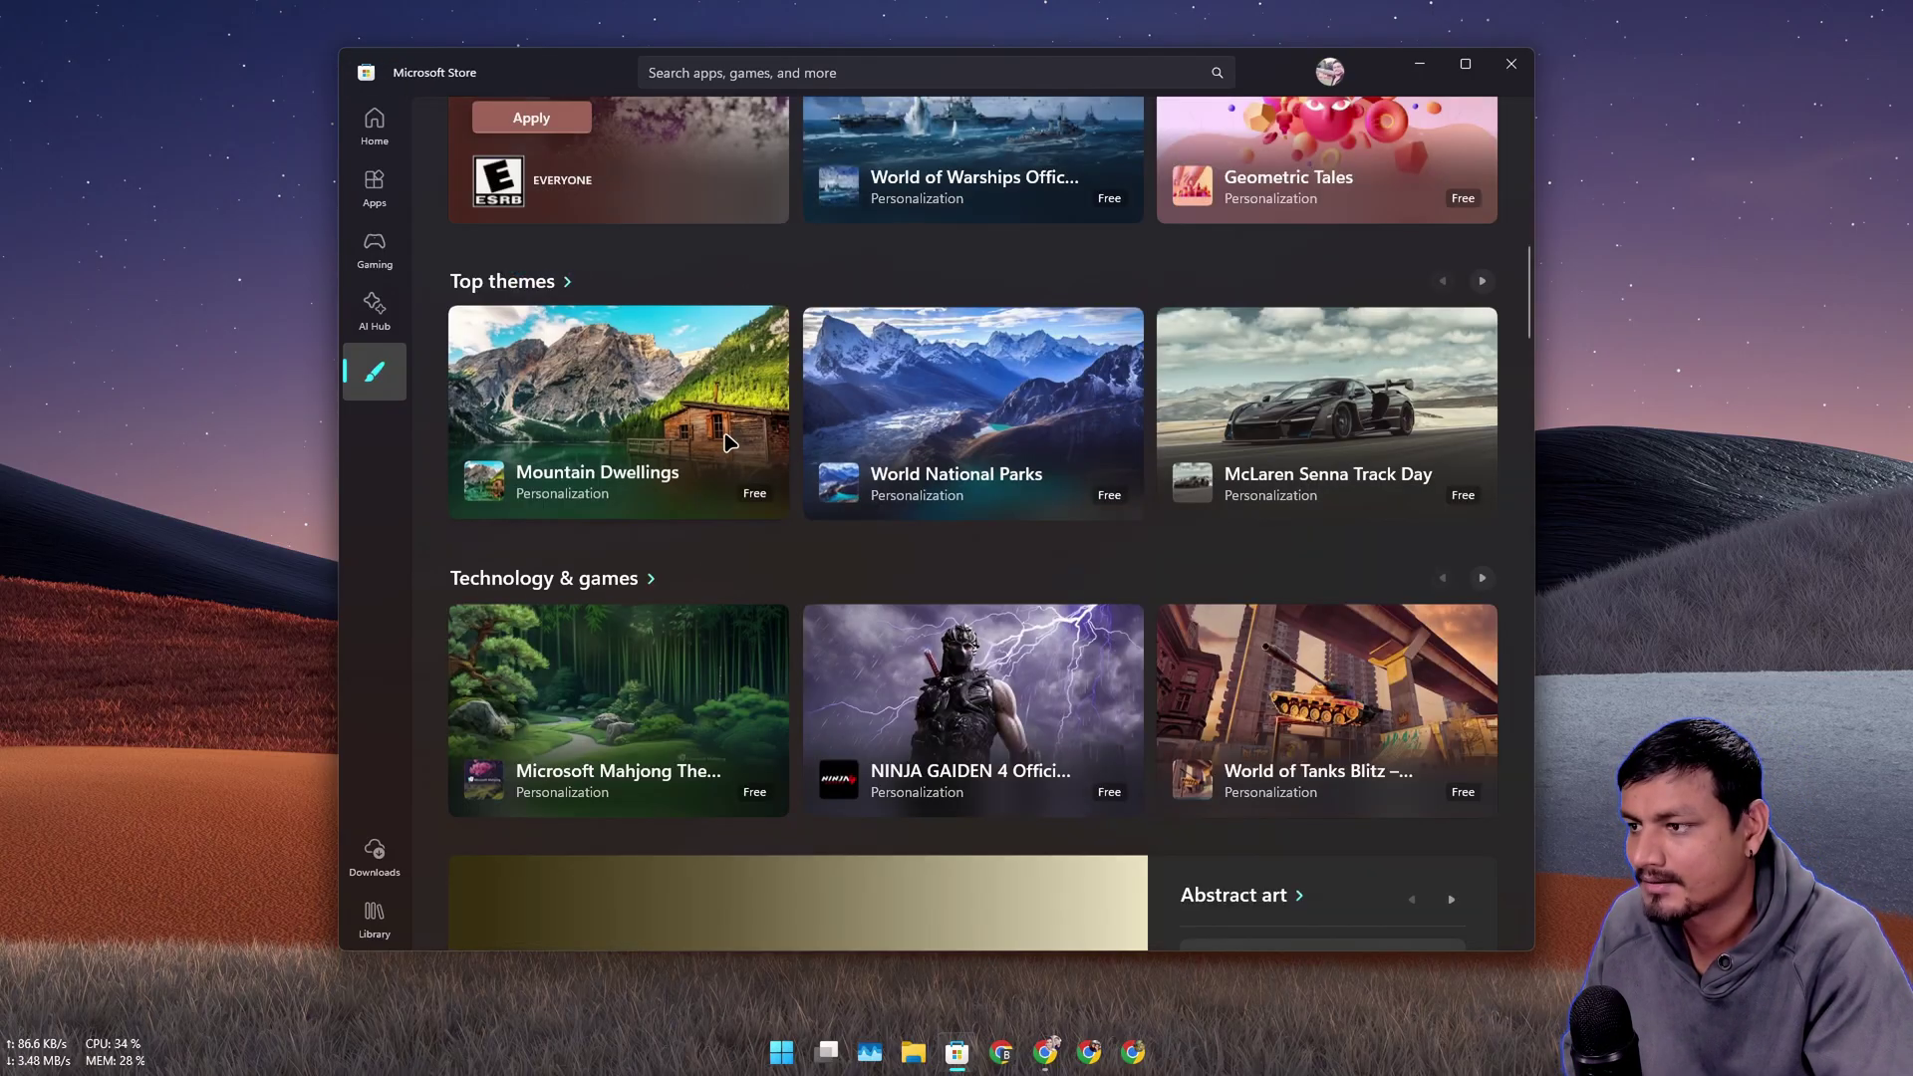
Step: Scroll the Themes list and advance the Technology & games row by two cards
{"action": "scroll", "coordinate": [697, 458], "scroll_direction": "up", "scroll_amount": 4}
{"action": "scroll", "coordinate": [618, 394], "scroll_direction": "down", "scroll_amount": 5}
{"action": "scroll", "coordinate": [616, 394], "scroll_direction": "up", "scroll_amount": 5}
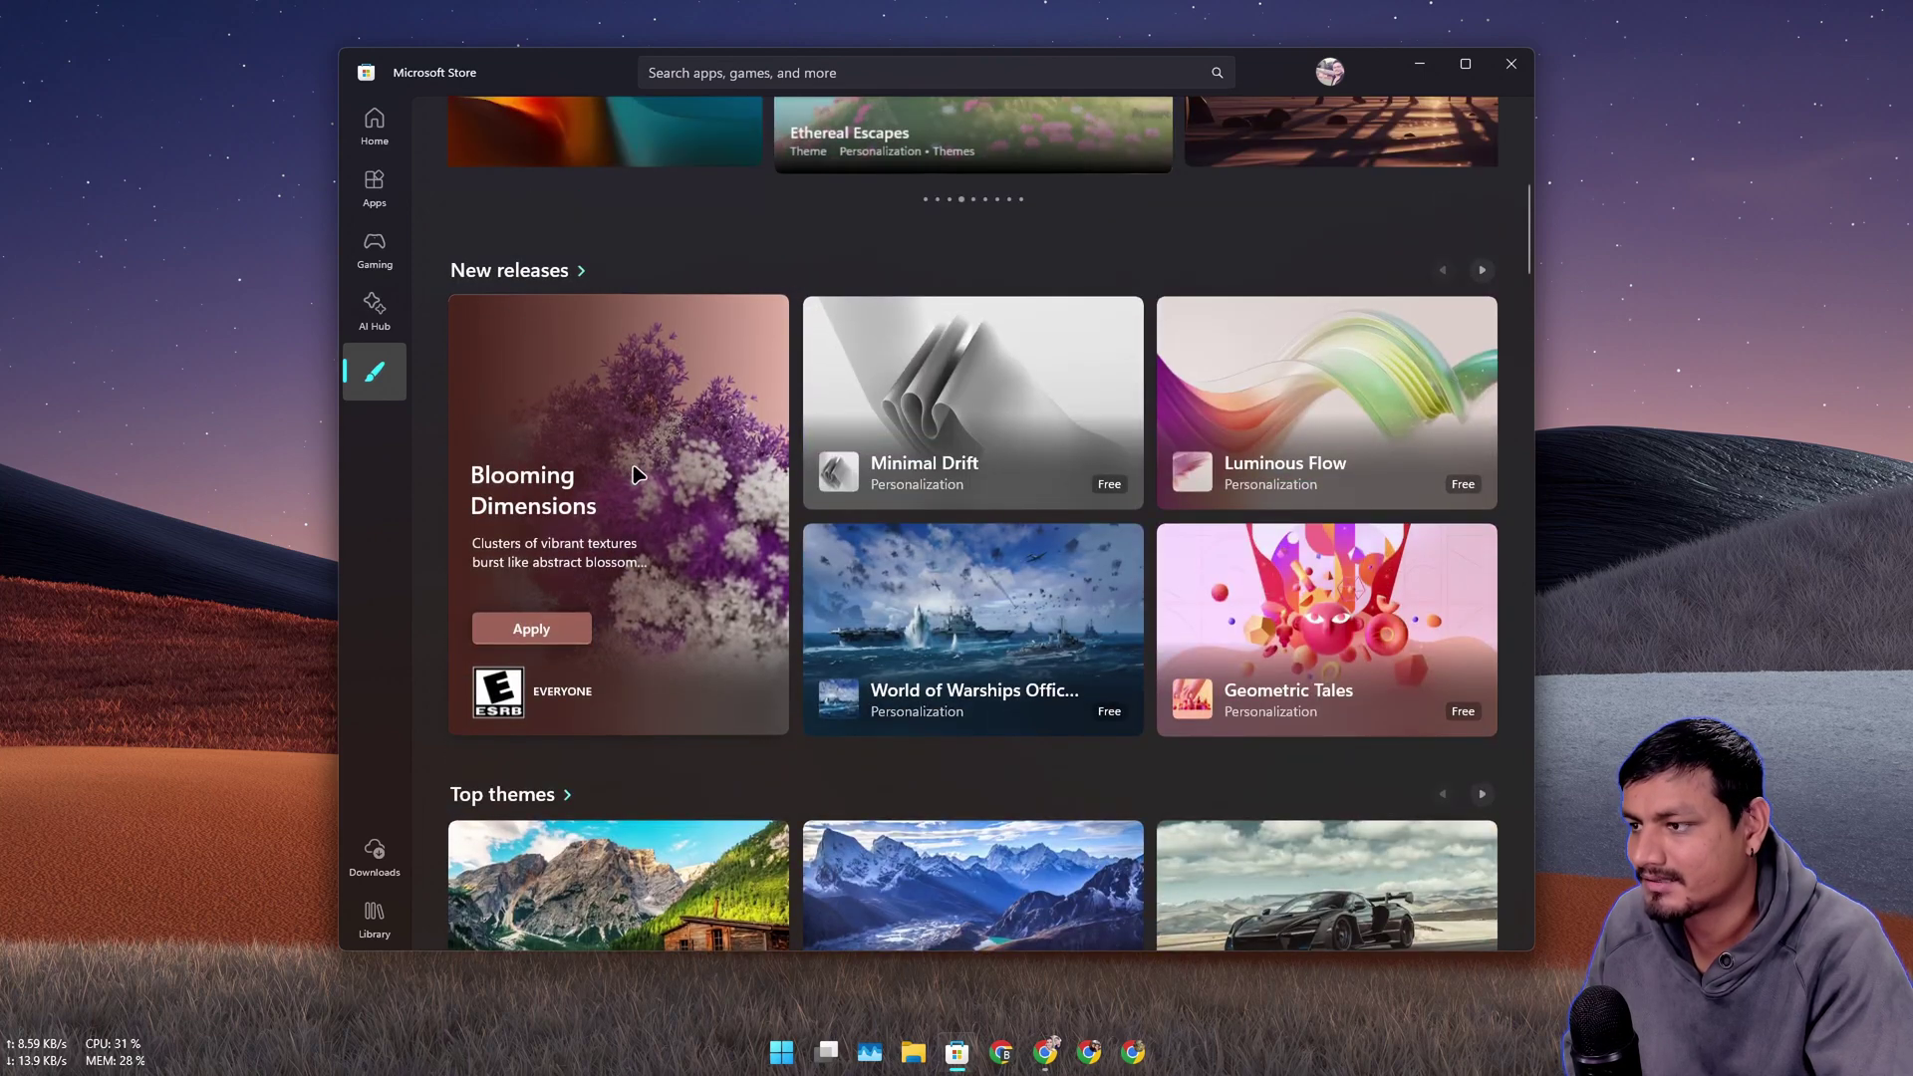
{"action": "scroll", "coordinate": [611, 303], "scroll_direction": "down", "scroll_amount": 2}
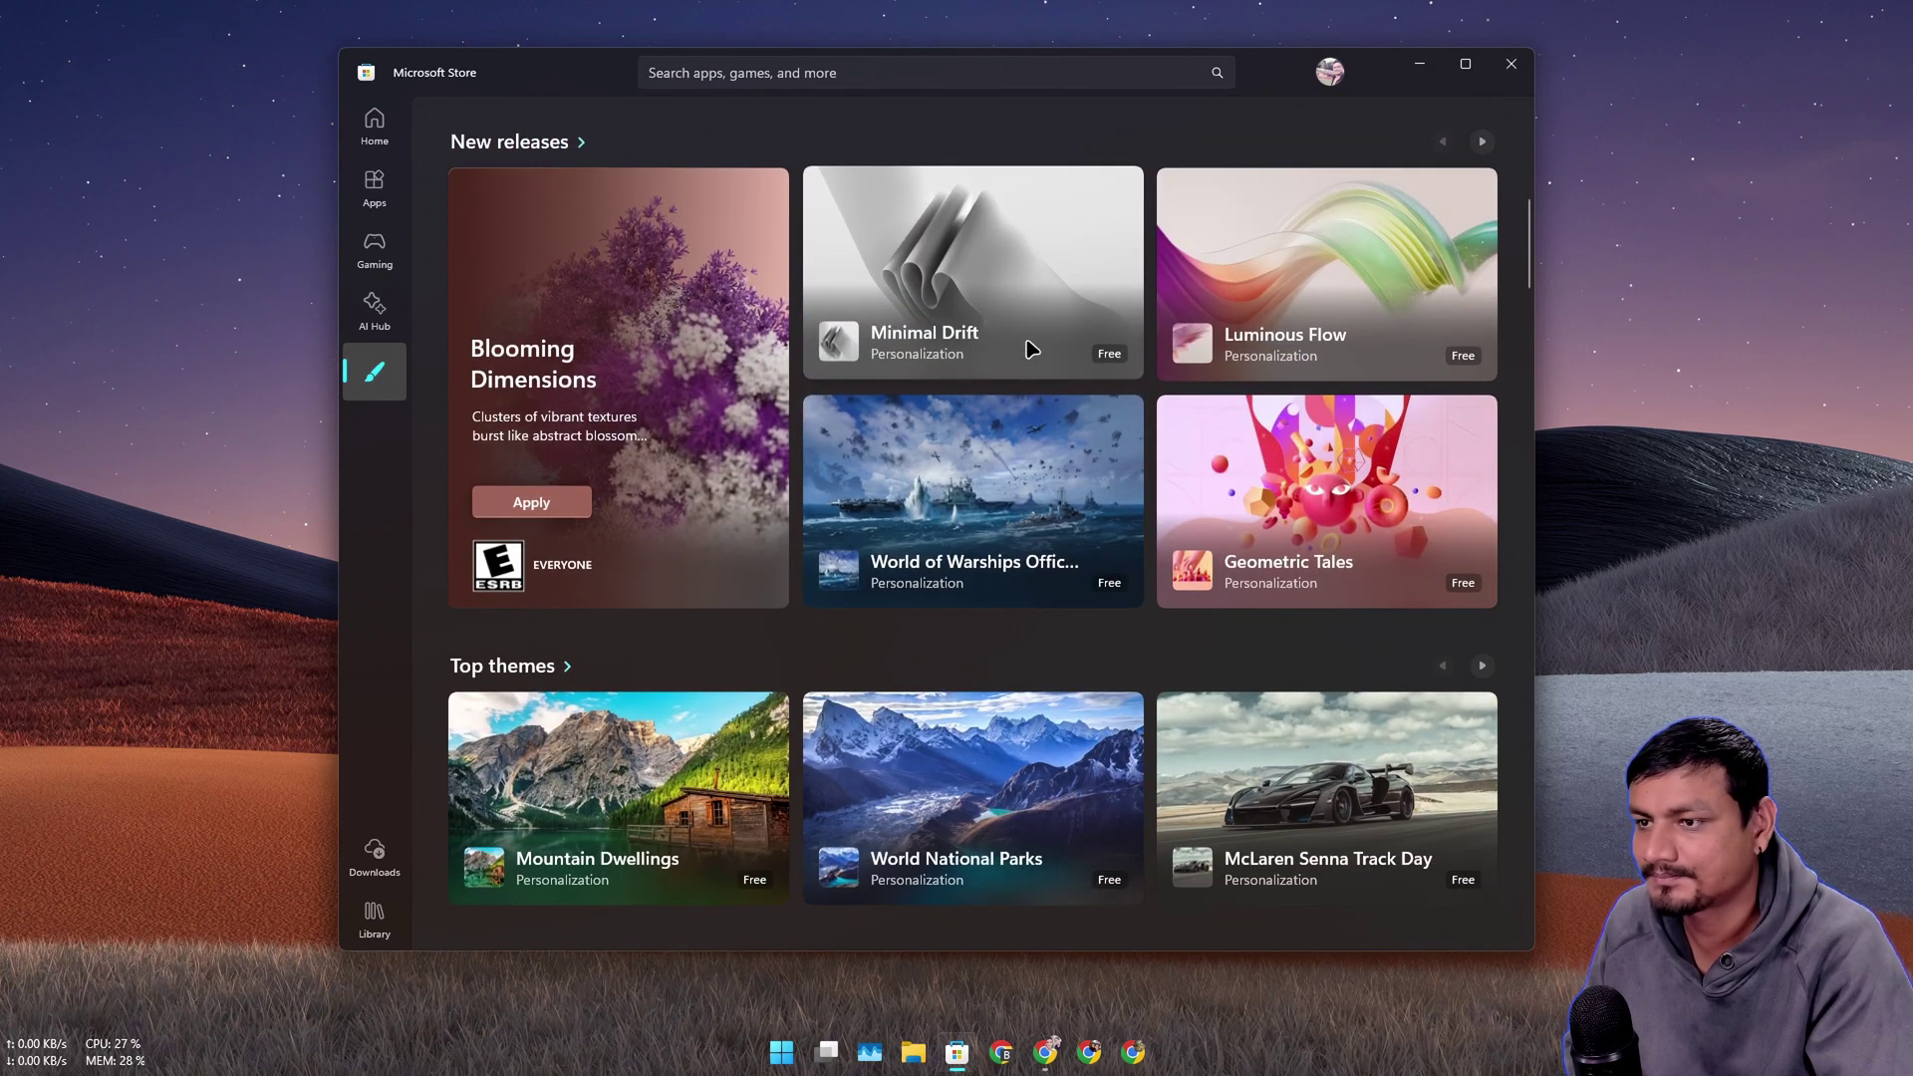
{"action": "scroll", "coordinate": [598, 498], "scroll_direction": "down", "scroll_amount": 3}
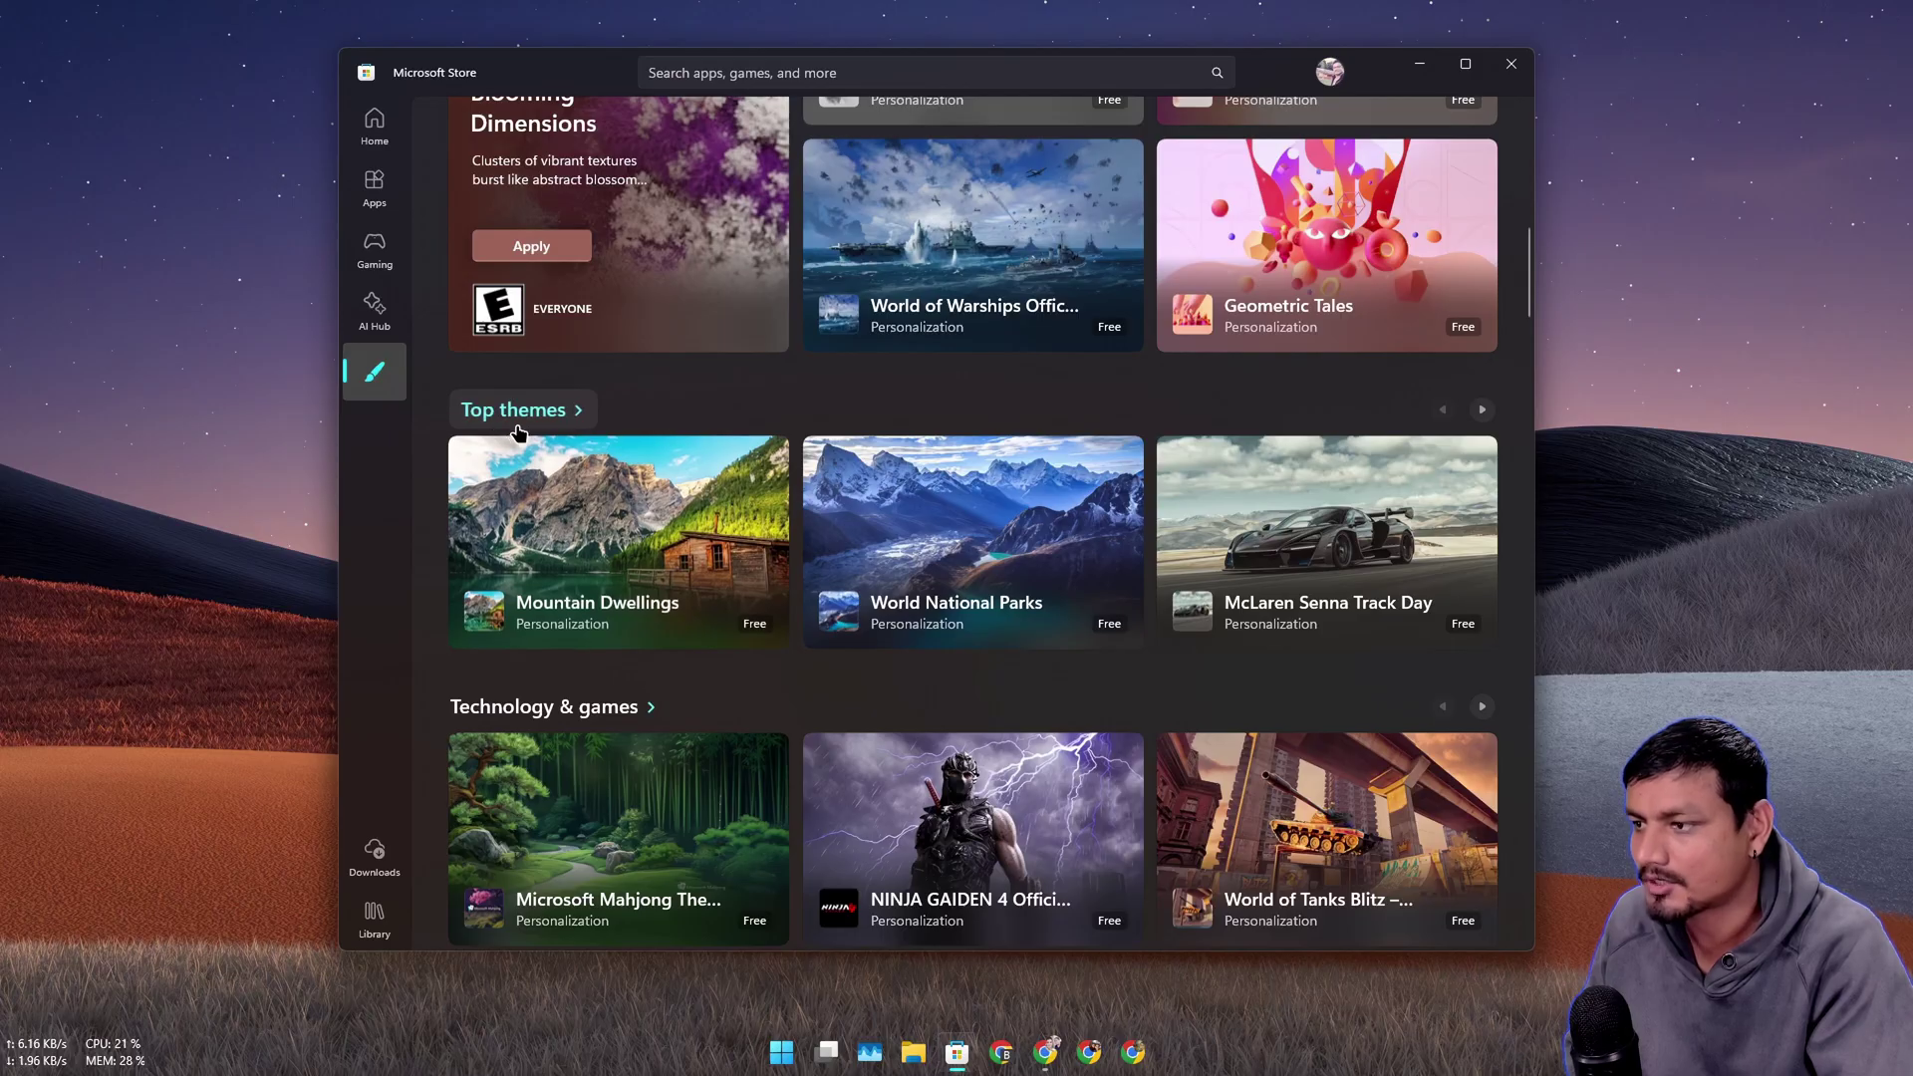
{"action": "scroll", "coordinate": [538, 491], "scroll_direction": "down", "scroll_amount": 6}
{"action": "scroll", "coordinate": [617, 304], "scroll_direction": "up", "scroll_amount": 3}
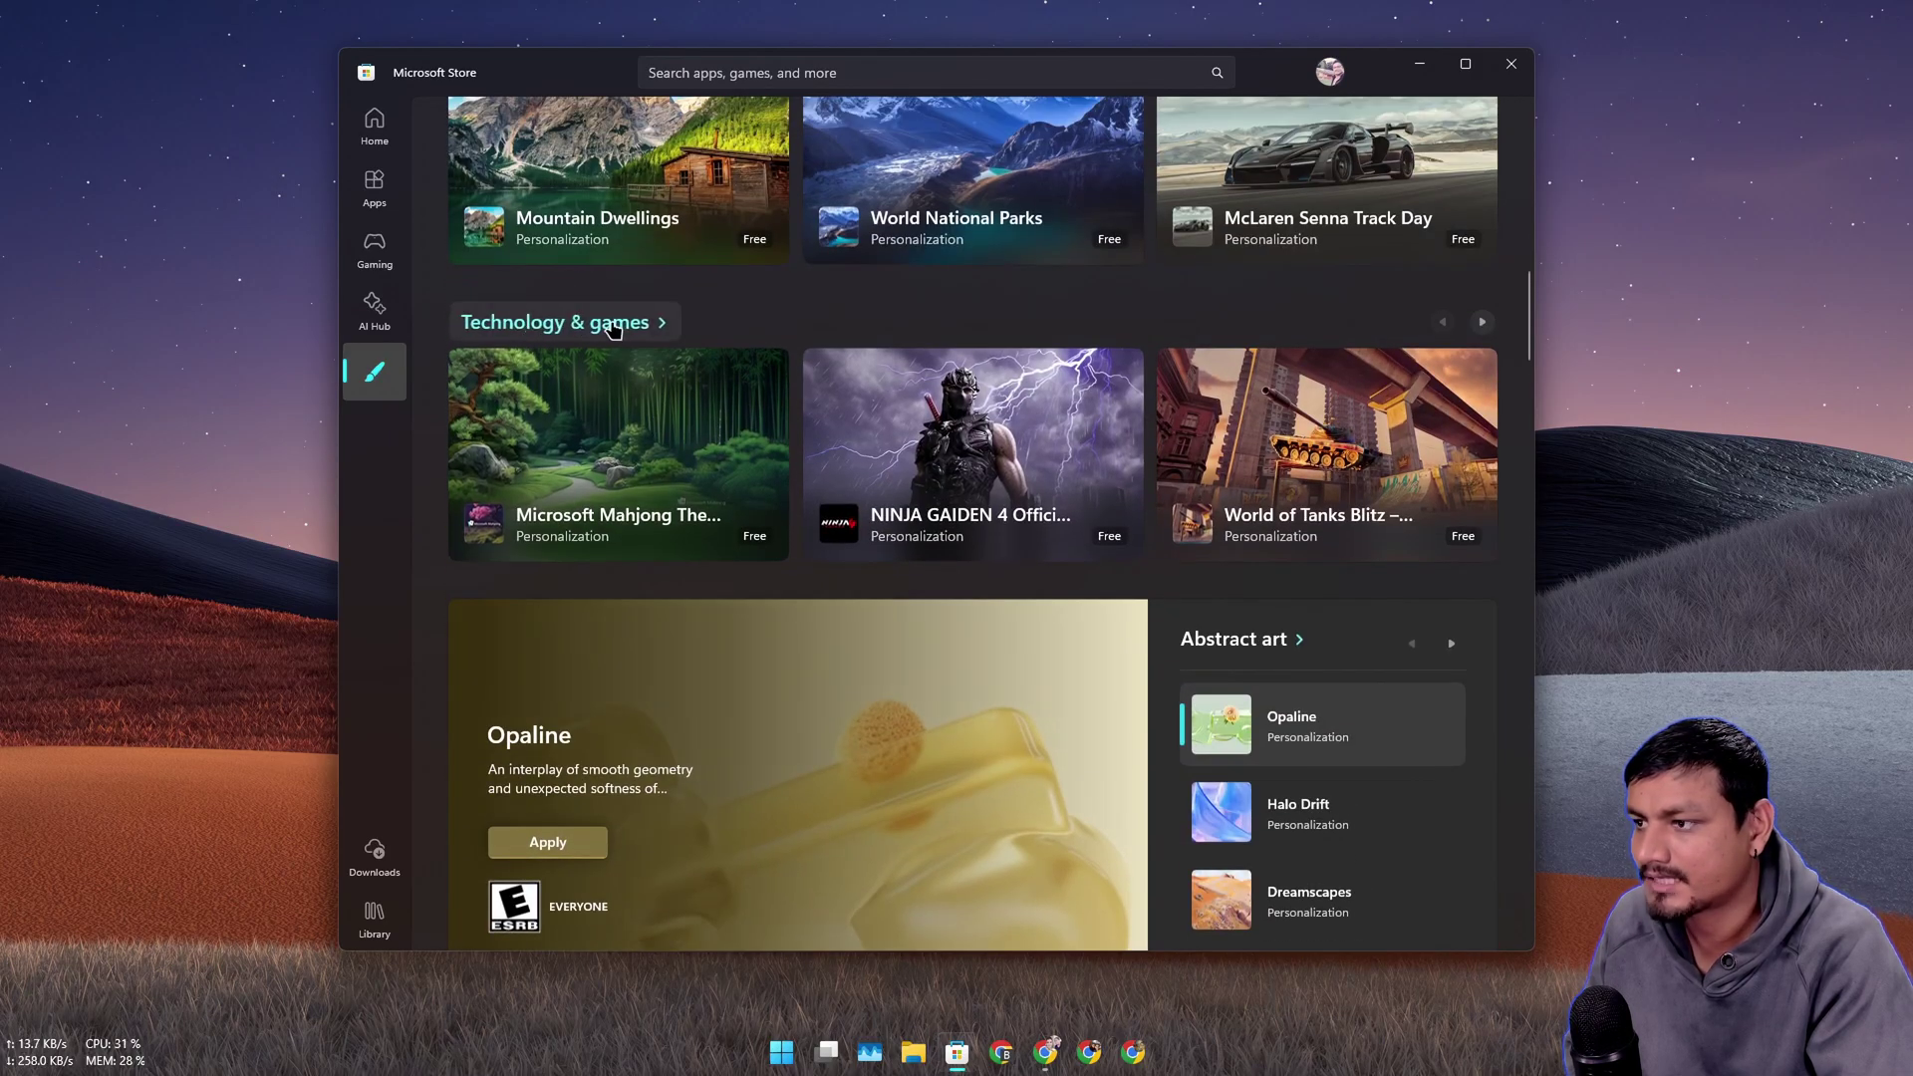
{"action": "left_click", "coordinate": [1482, 322]}
{"action": "left_click", "coordinate": [1482, 322]}
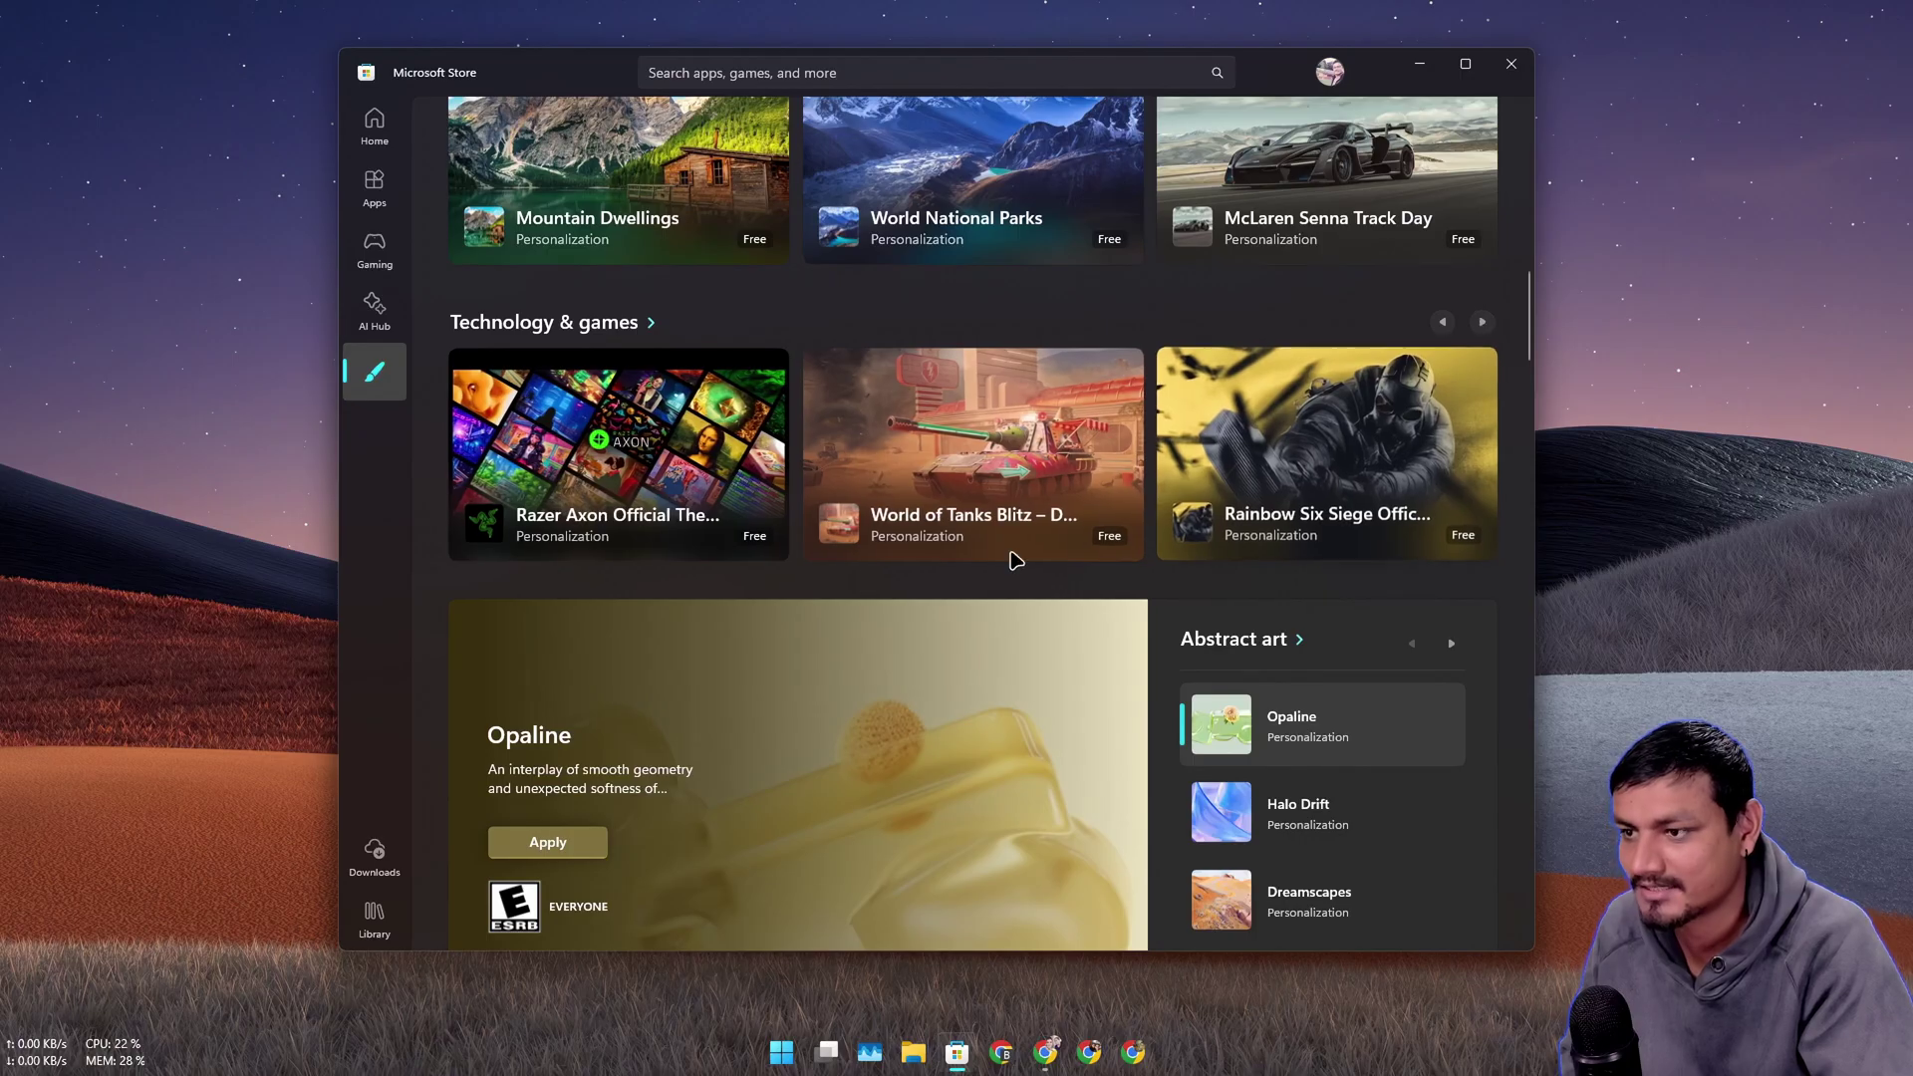
Step: Open the Amazon Wildlife PREMIUM theme page, look it over, and return to the list
{"action": "scroll", "coordinate": [683, 473], "scroll_direction": "down", "scroll_amount": 3}
{"action": "scroll", "coordinate": [682, 473], "scroll_direction": "down", "scroll_amount": 6}
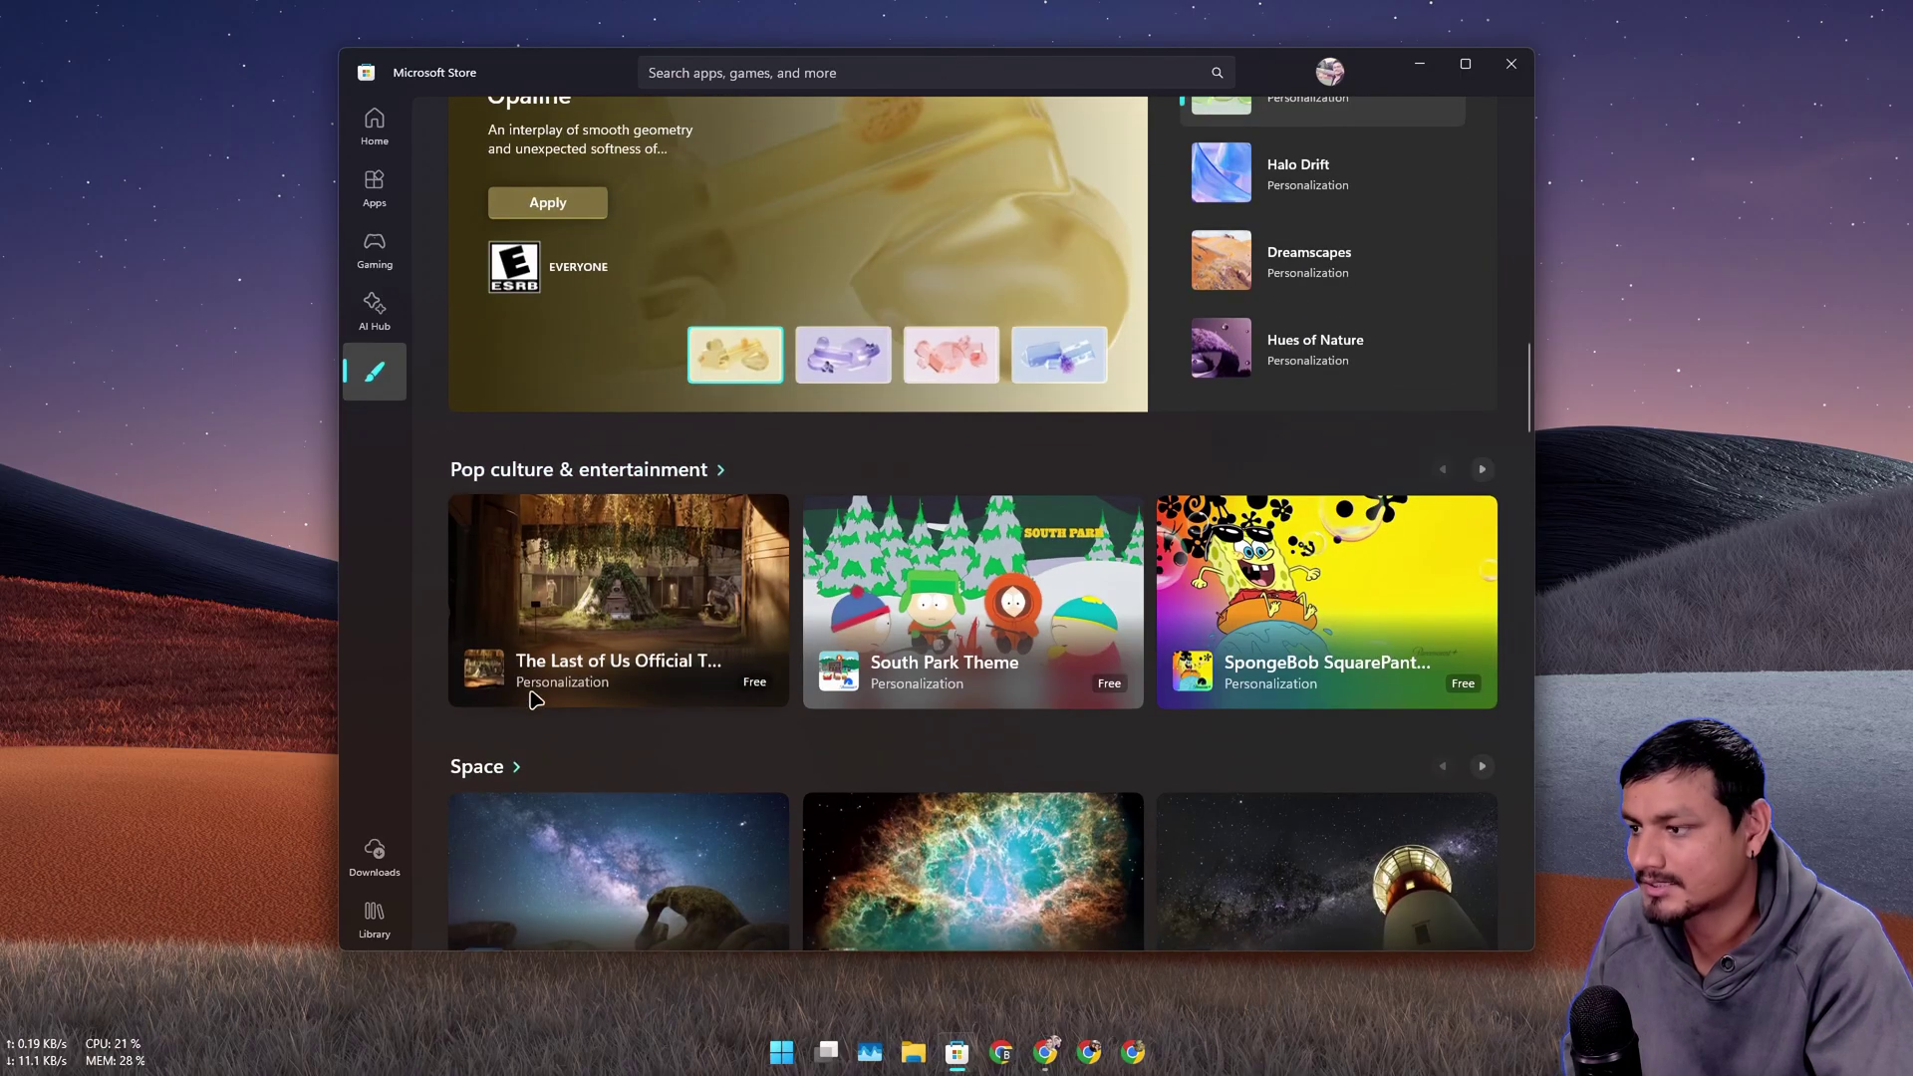
{"action": "scroll", "coordinate": [500, 401], "scroll_direction": "down", "scroll_amount": 7}
{"action": "scroll", "coordinate": [525, 581], "scroll_direction": "down", "scroll_amount": 15}
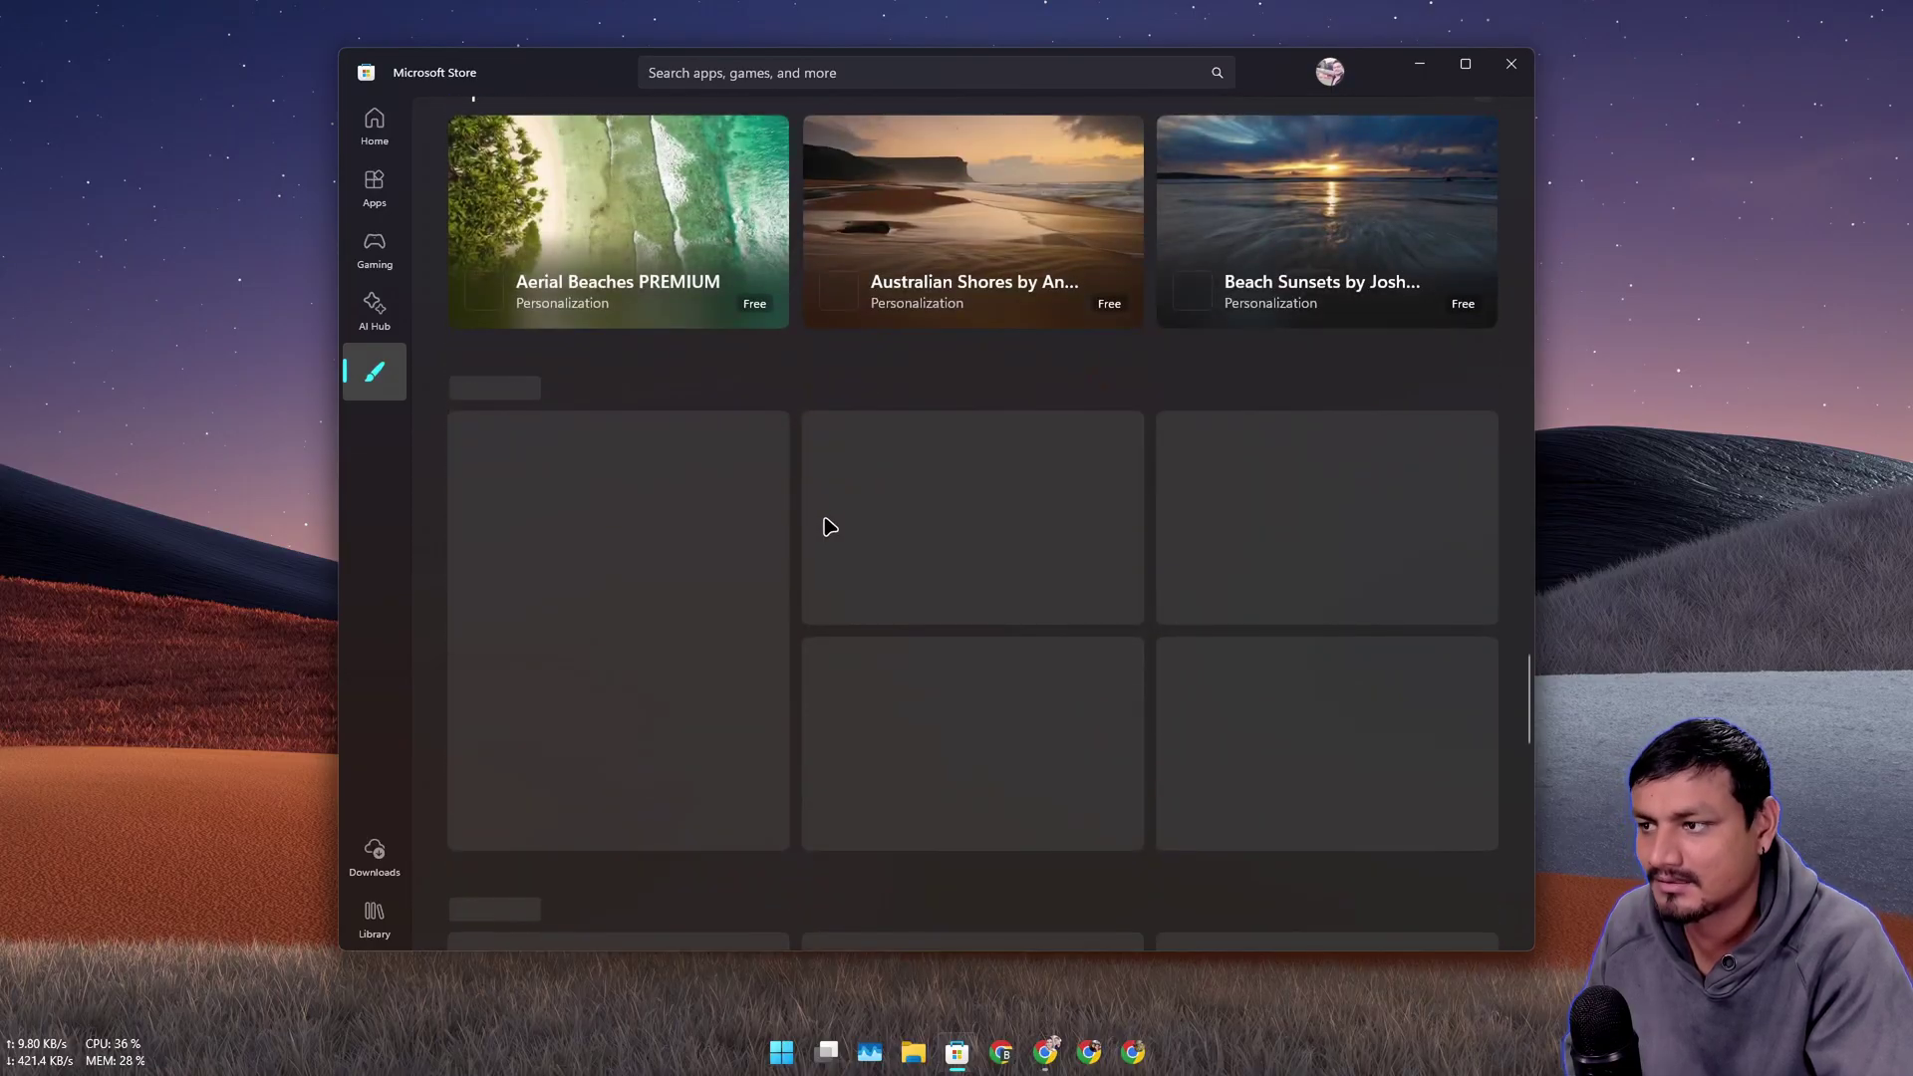
{"action": "scroll", "coordinate": [866, 504], "scroll_direction": "down", "scroll_amount": 6}
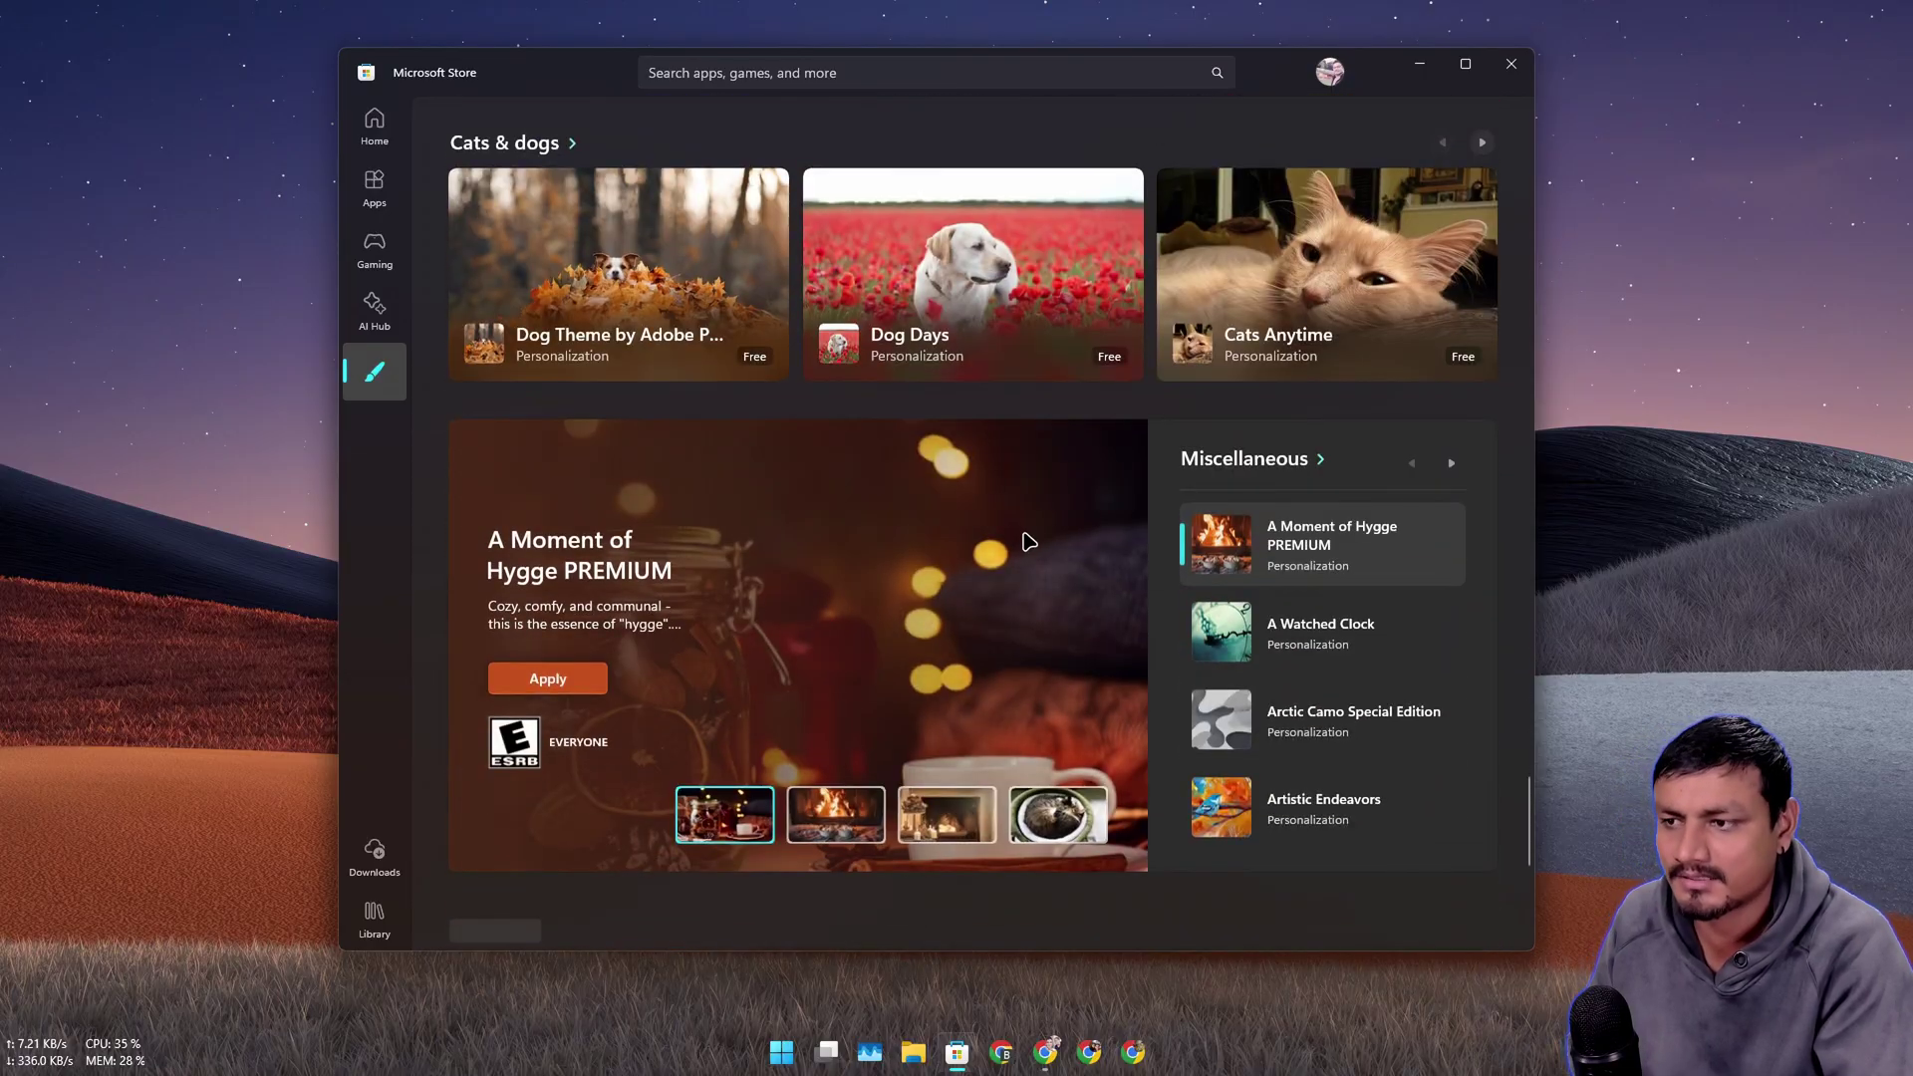
{"action": "scroll", "coordinate": [965, 638], "scroll_direction": "up", "scroll_amount": 10}
{"action": "scroll", "coordinate": [946, 523], "scroll_direction": "up", "scroll_amount": 5}
{"action": "mouse_move", "coordinate": [965, 539]}
{"action": "left_click", "coordinate": [972, 499]}
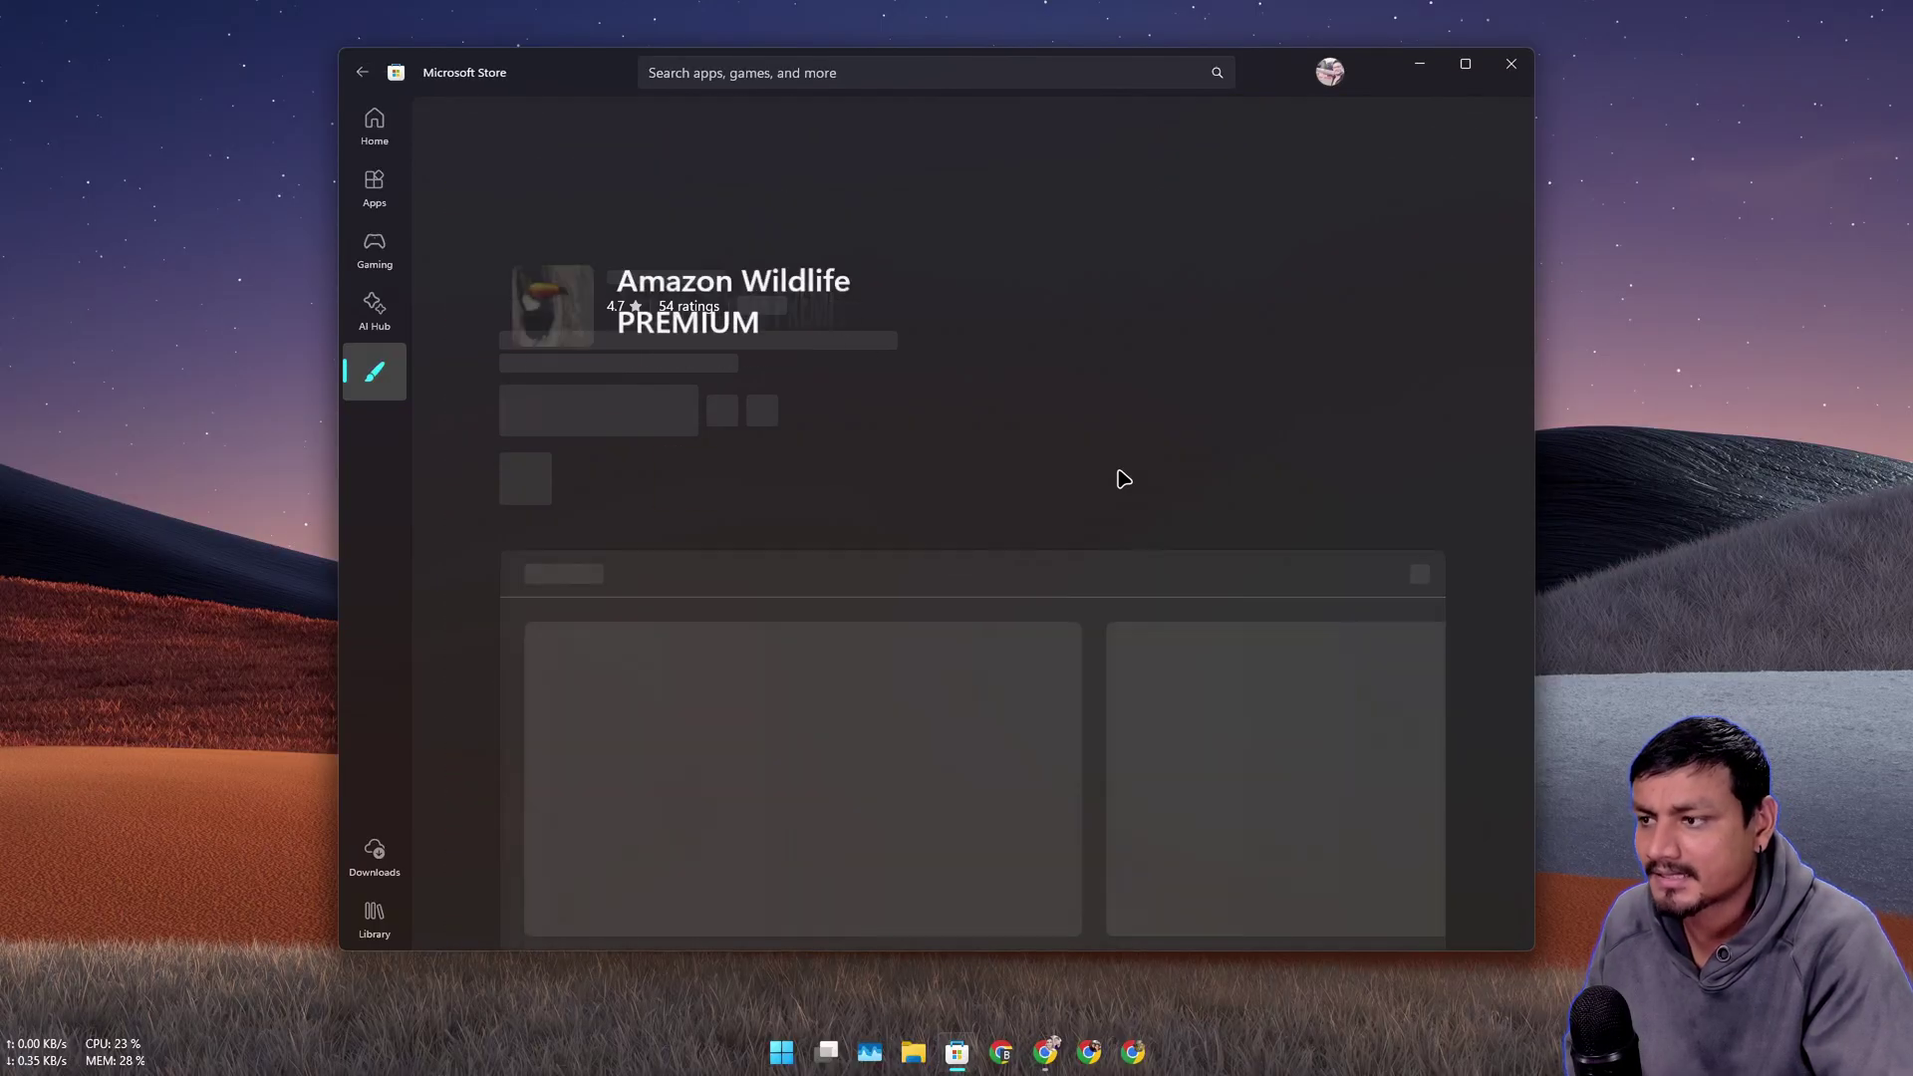
{"action": "scroll", "coordinate": [944, 508], "scroll_direction": "down", "scroll_amount": 5}
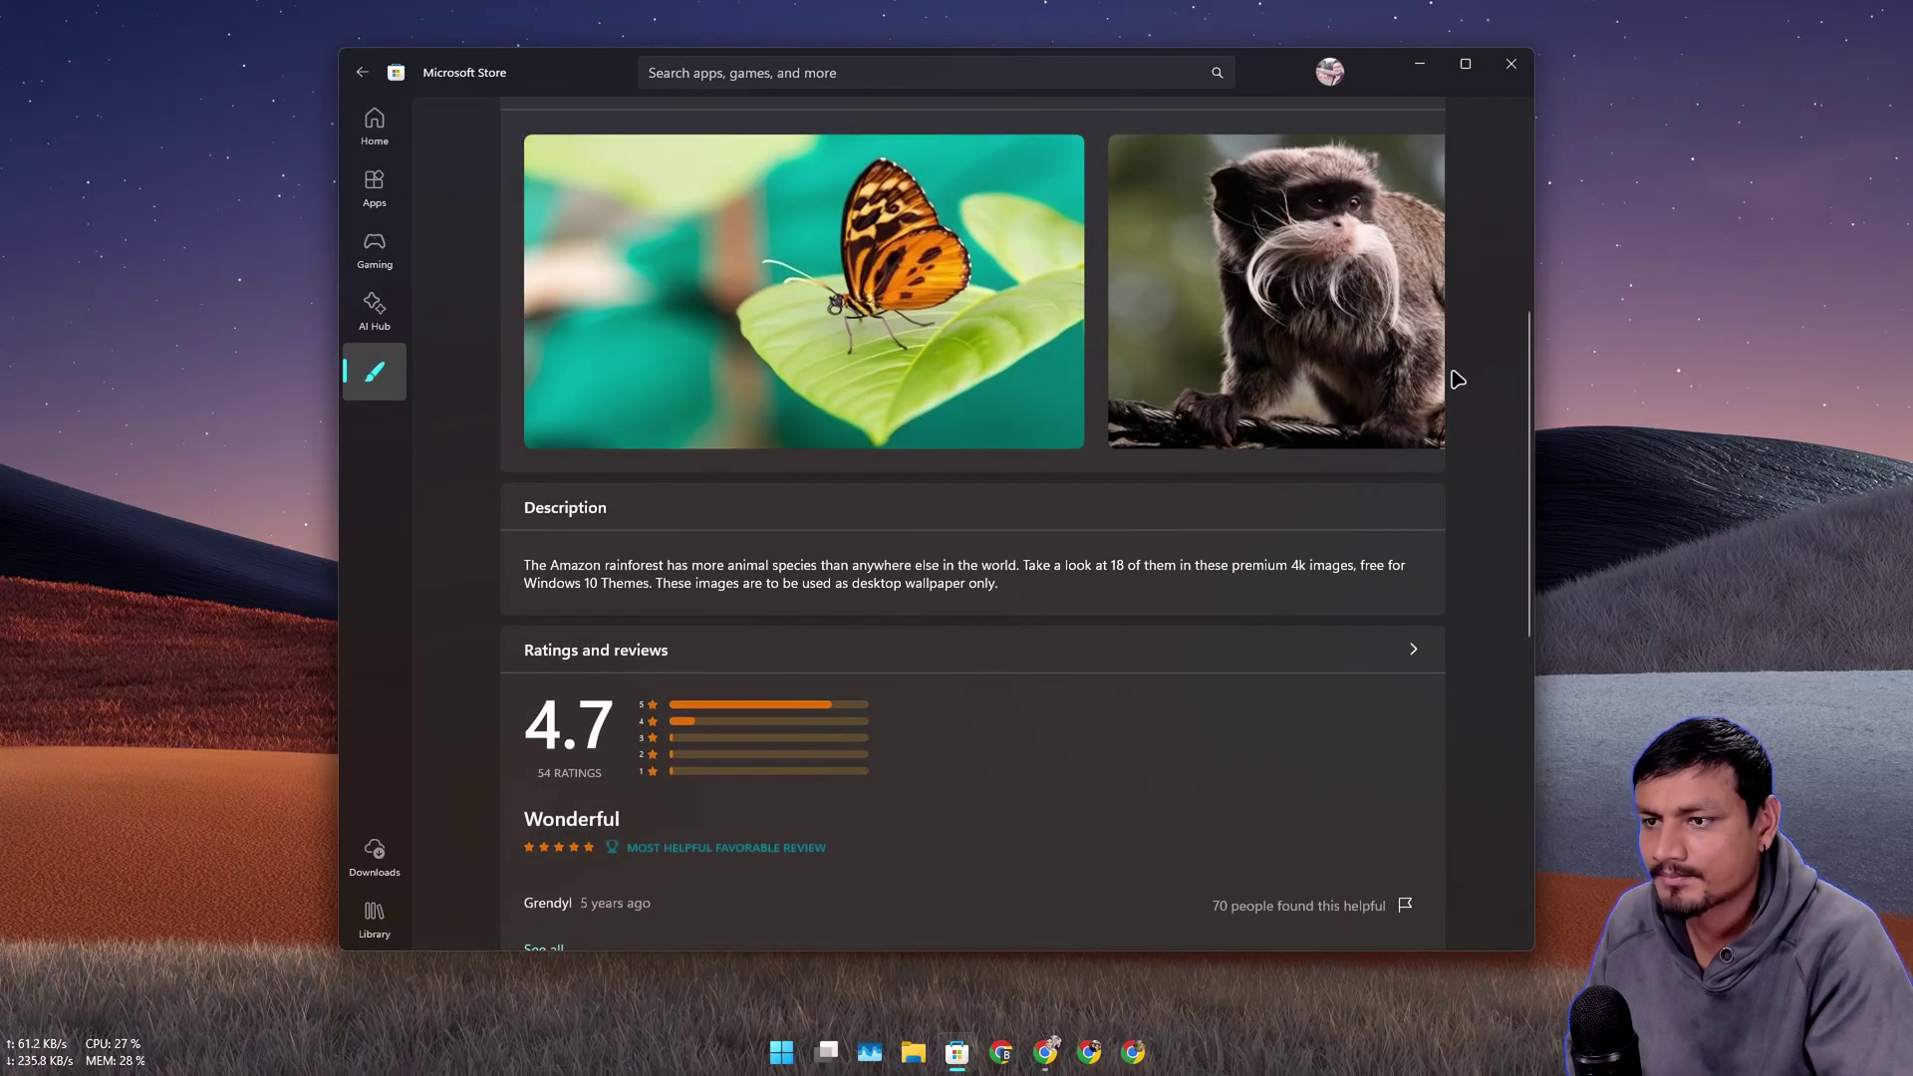
{"action": "scroll", "coordinate": [1209, 539], "scroll_direction": "up", "scroll_amount": 3}
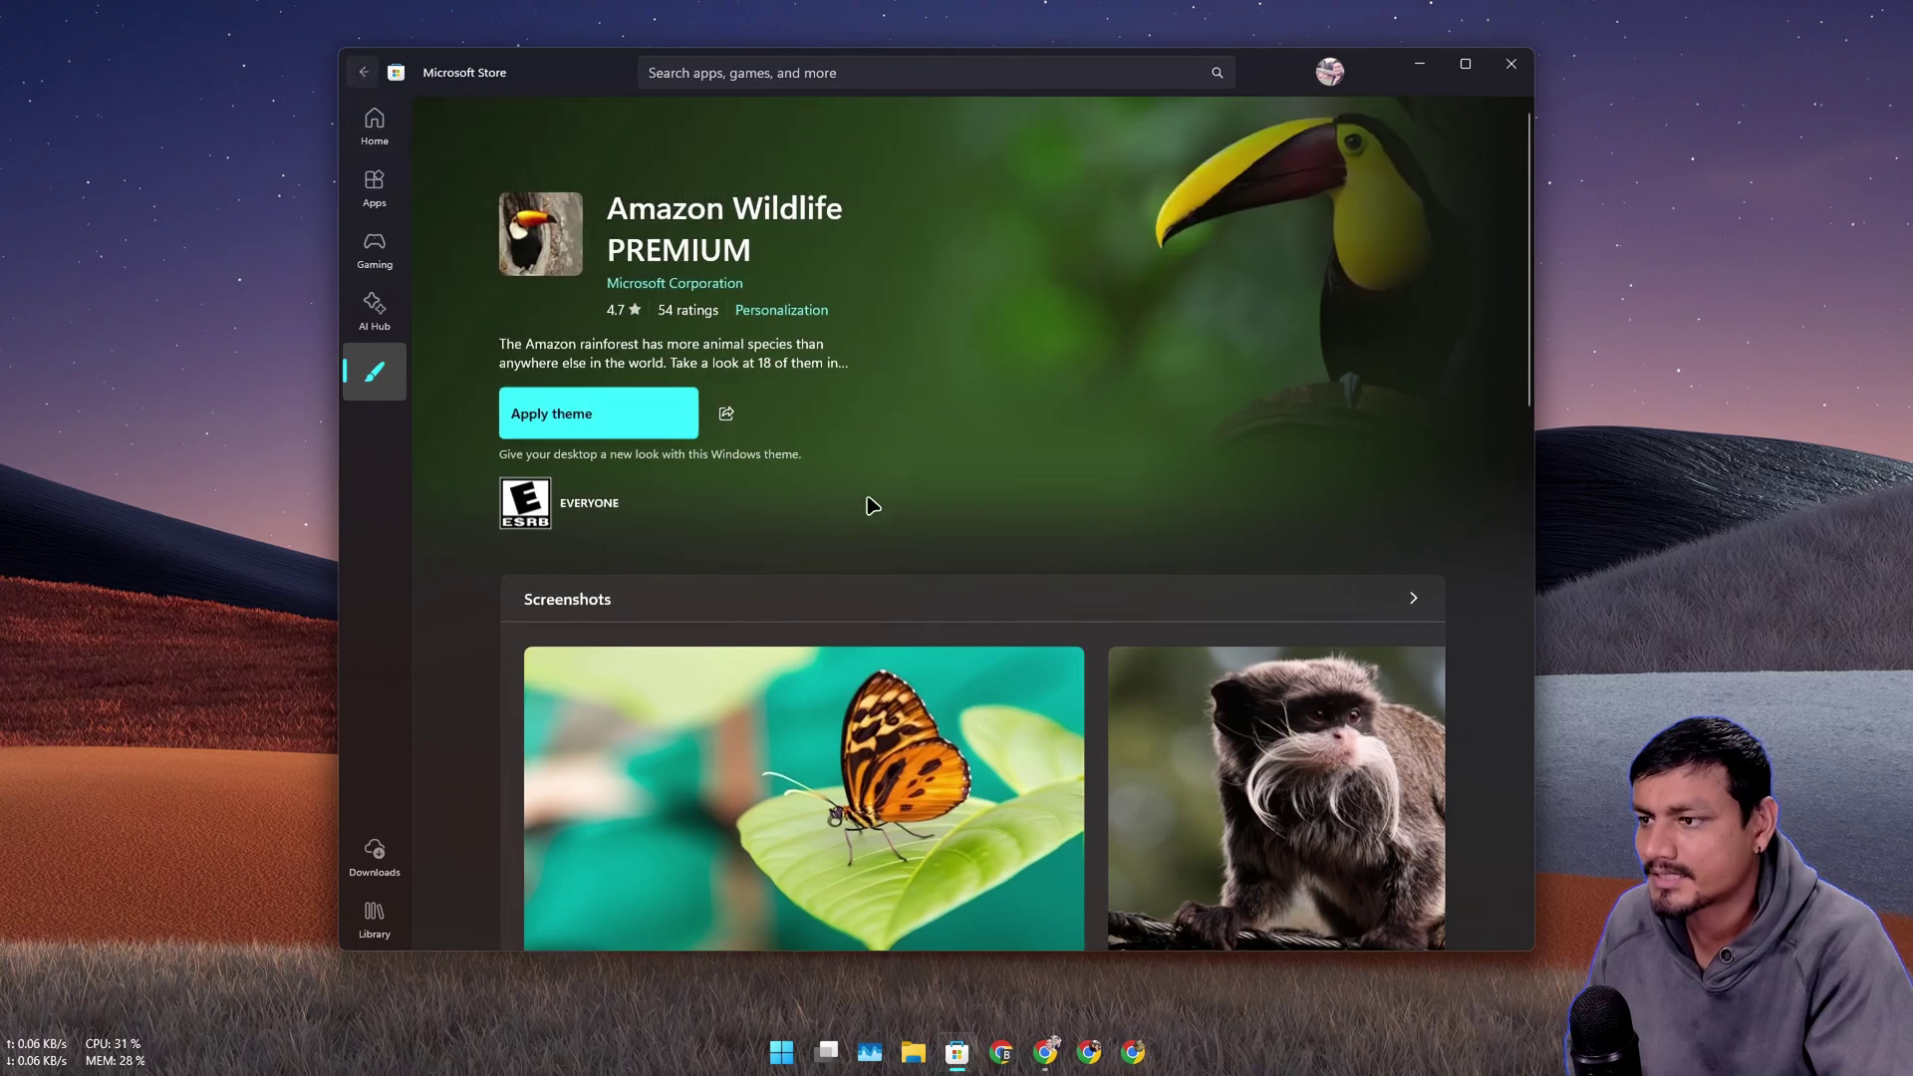
{"action": "key", "text": "alt+Left"}
Step: Browse the full Abstract art collection, then return to the main Themes page
{"action": "scroll", "coordinate": [1016, 595], "scroll_direction": "up", "scroll_amount": 7}
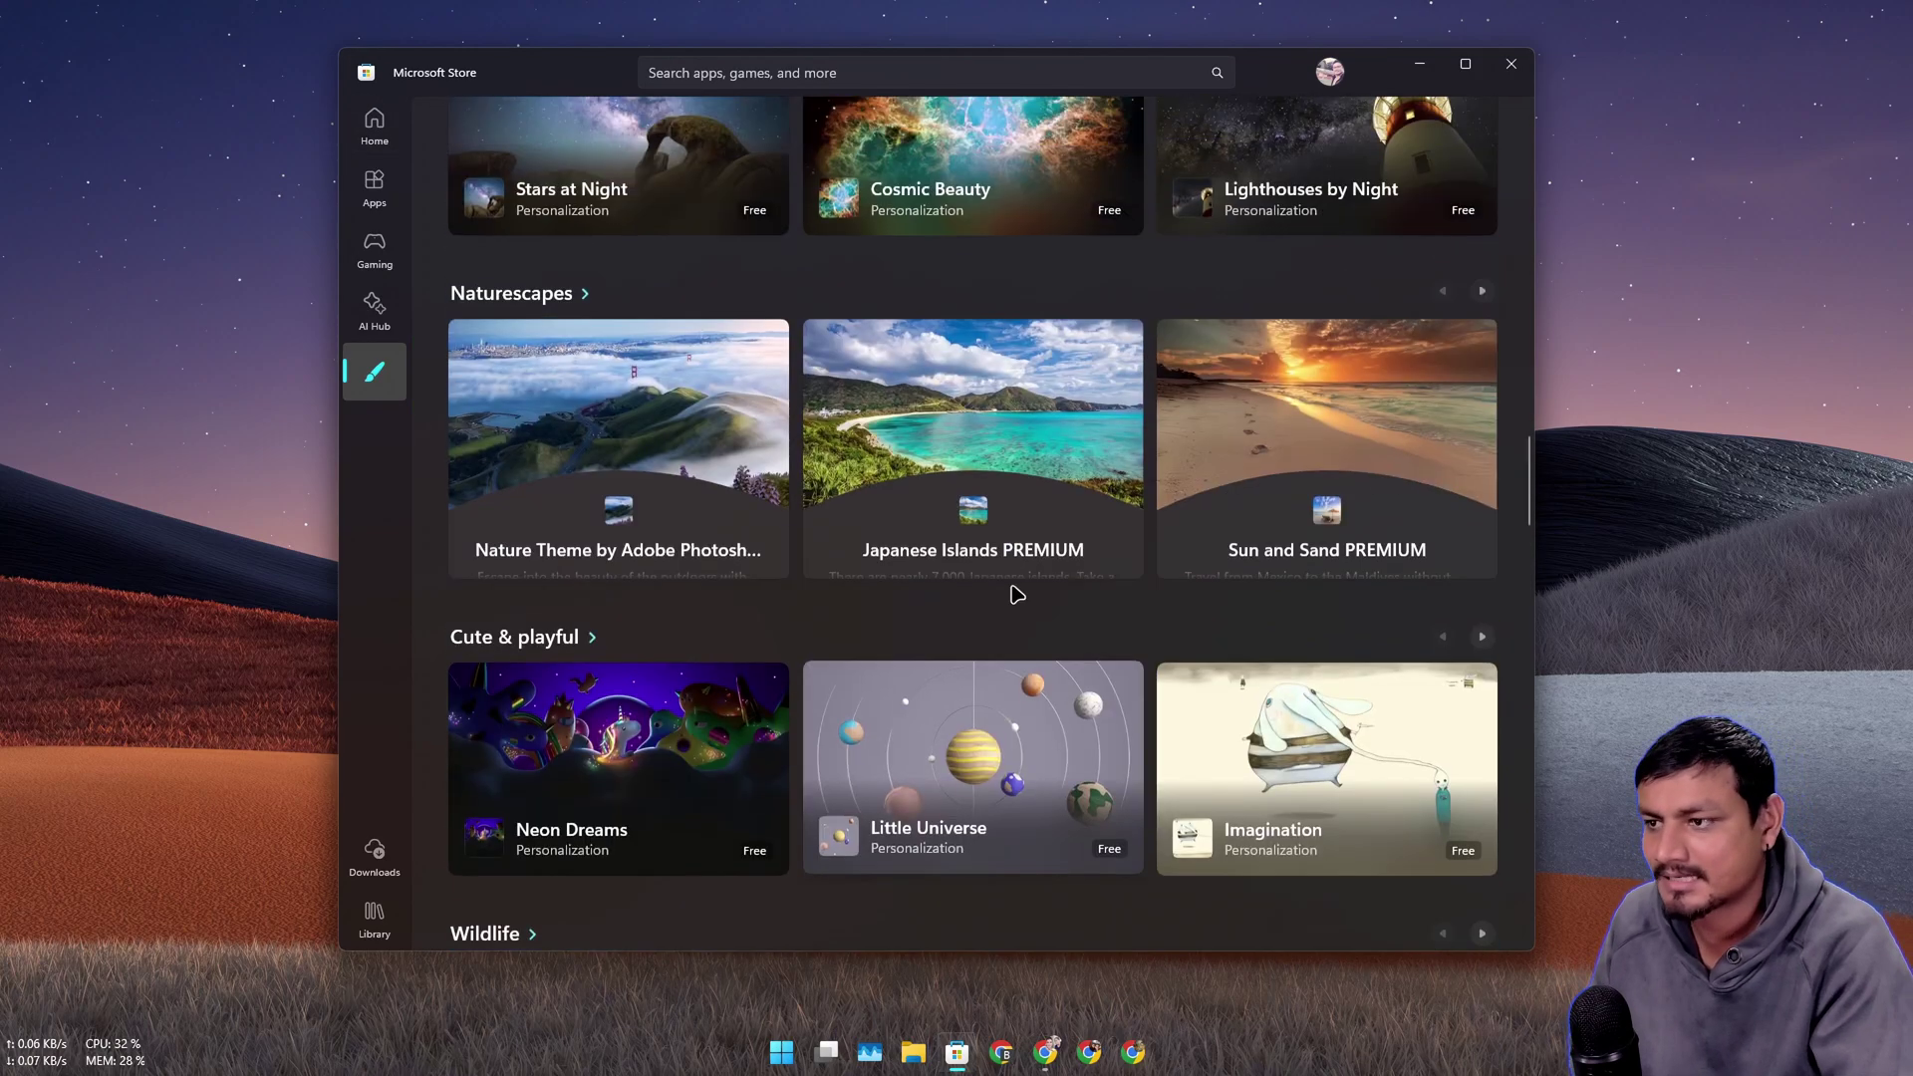
{"action": "scroll", "coordinate": [1027, 443], "scroll_direction": "up", "scroll_amount": 8}
{"action": "scroll", "coordinate": [946, 469], "scroll_direction": "down", "scroll_amount": 4}
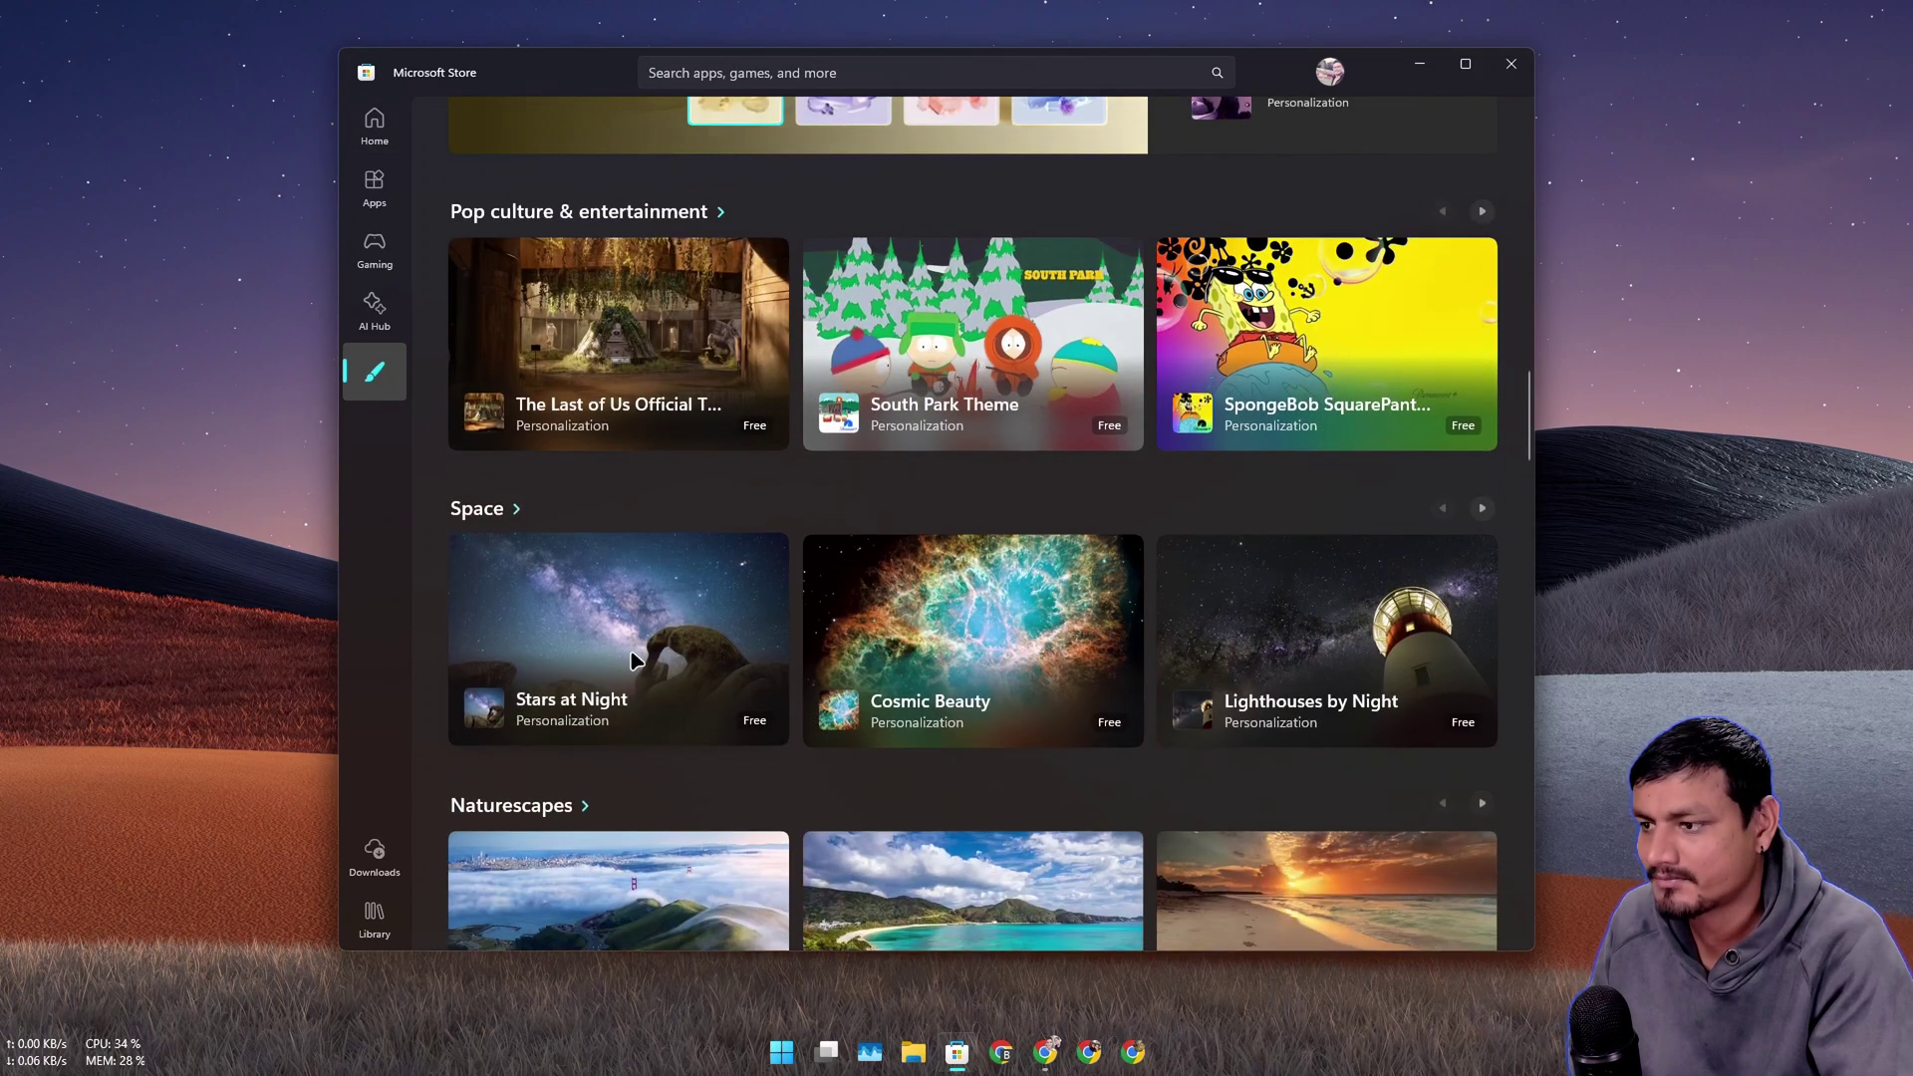
{"action": "scroll", "coordinate": [932, 529], "scroll_direction": "up", "scroll_amount": 5}
{"action": "scroll", "coordinate": [959, 573], "scroll_direction": "up", "scroll_amount": 3}
{"action": "scroll", "coordinate": [1046, 500], "scroll_direction": "down", "scroll_amount": 2}
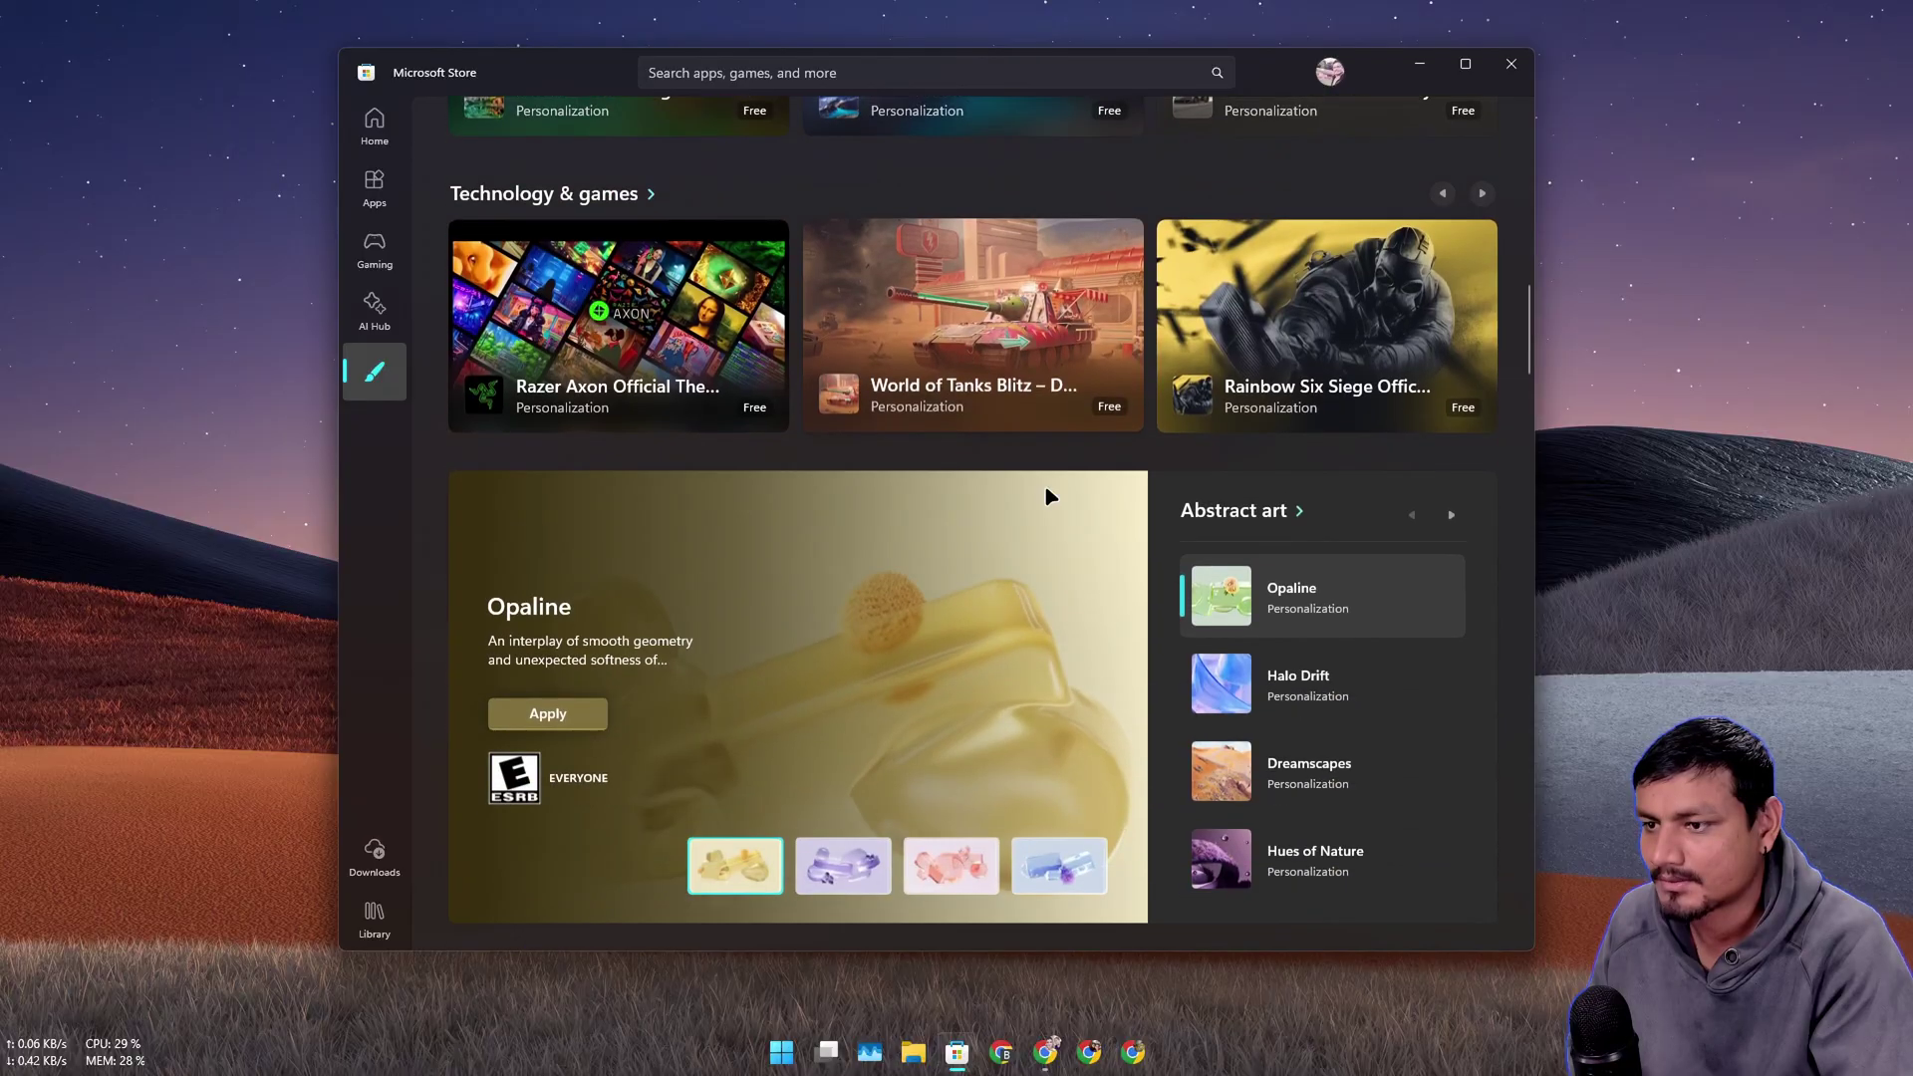
{"action": "left_click", "coordinate": [1285, 506]}
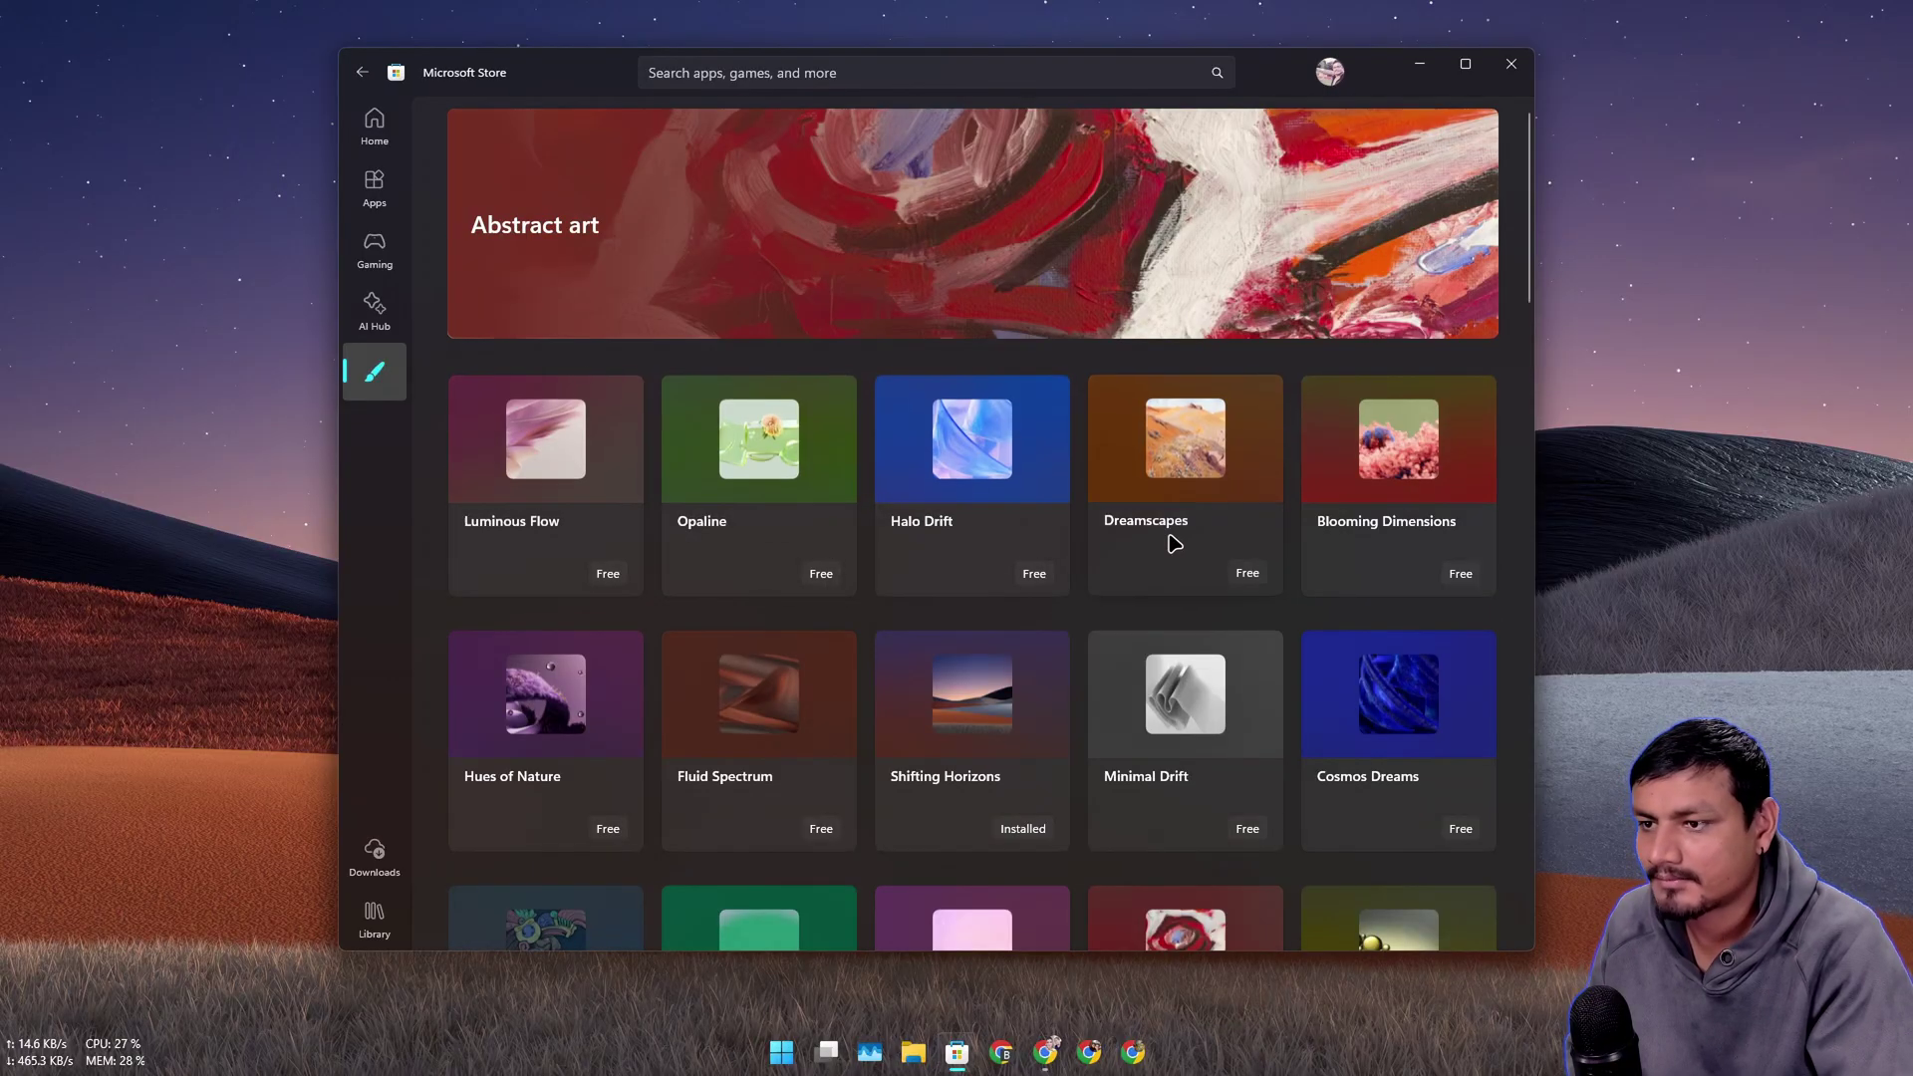
{"action": "scroll", "coordinate": [1171, 542], "scroll_direction": "down", "scroll_amount": 2}
{"action": "scroll", "coordinate": [820, 521], "scroll_direction": "down", "scroll_amount": 2}
{"action": "key", "text": "alt+Left"}
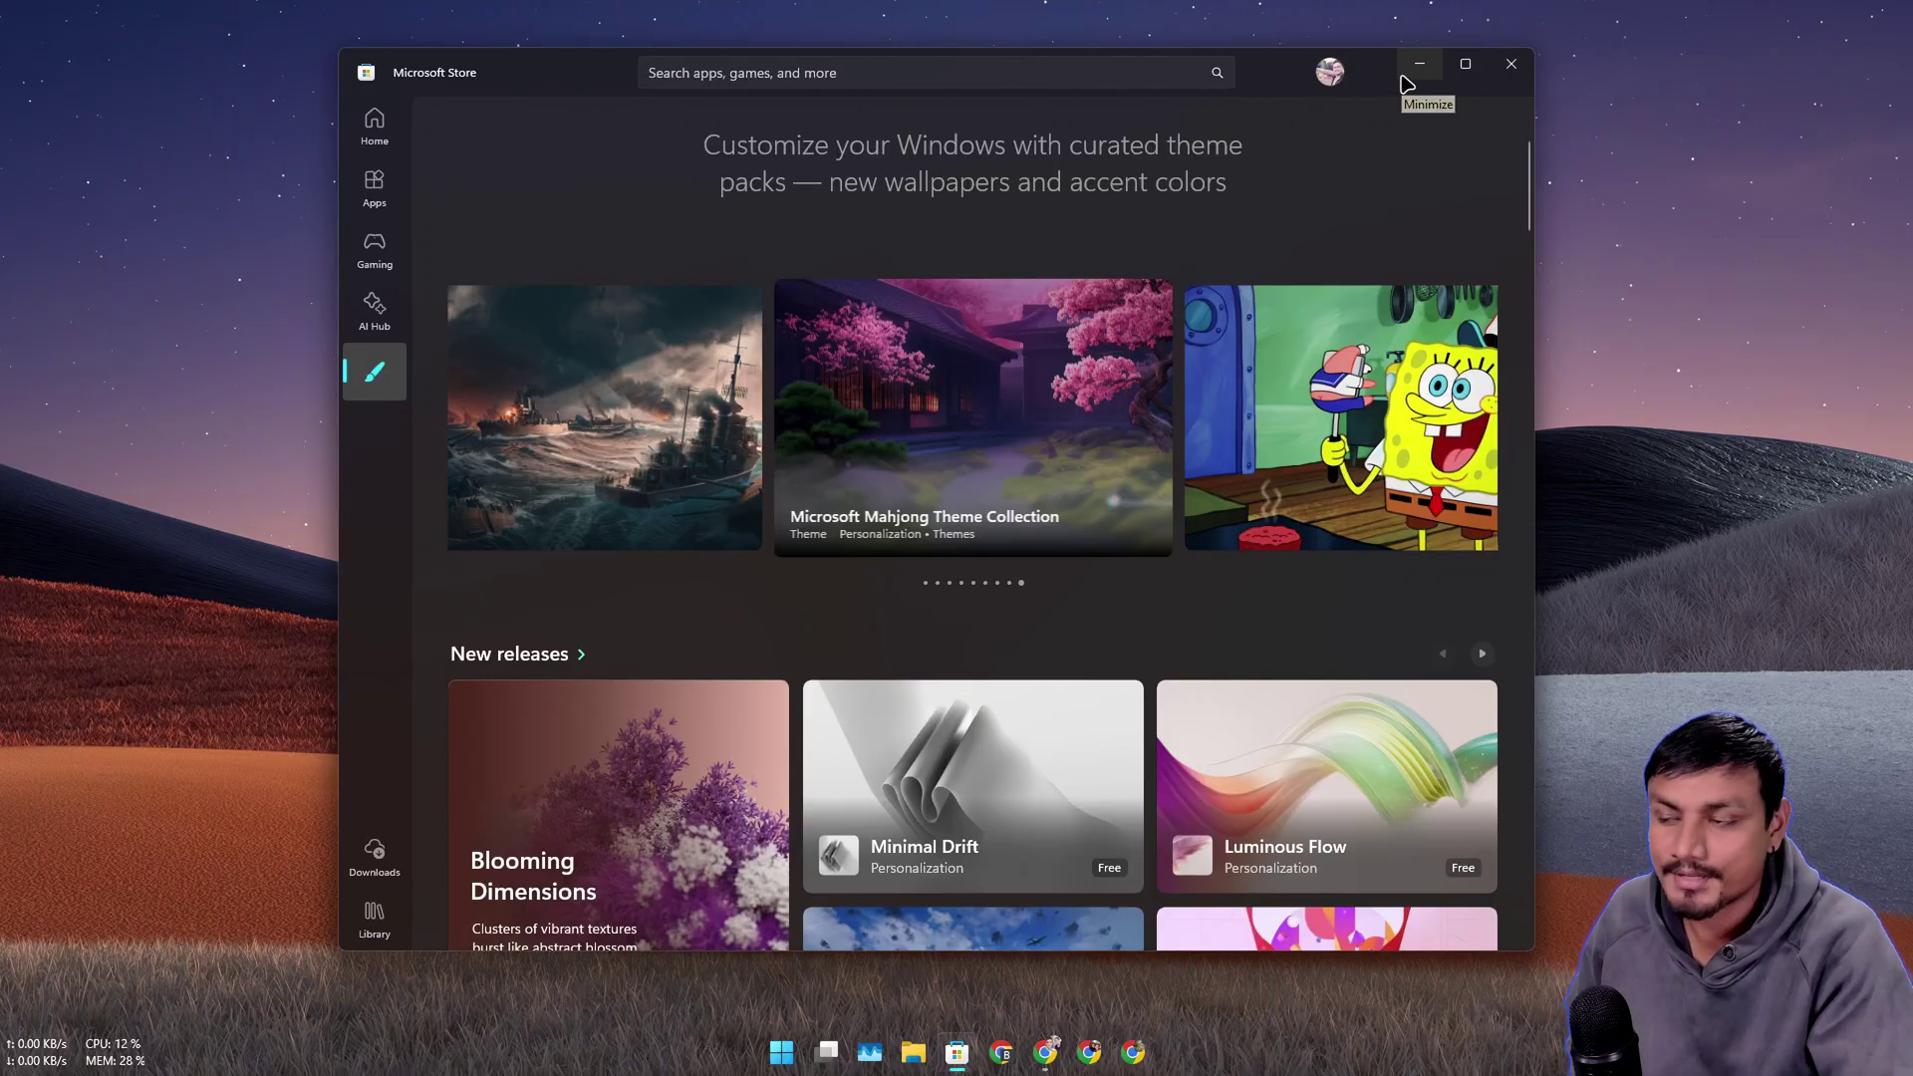
Step: Minimize the Store window, restore it briefly, and minimize it again
{"action": "left_click", "coordinate": [1417, 67]}
{"action": "left_click", "coordinate": [944, 1056]}
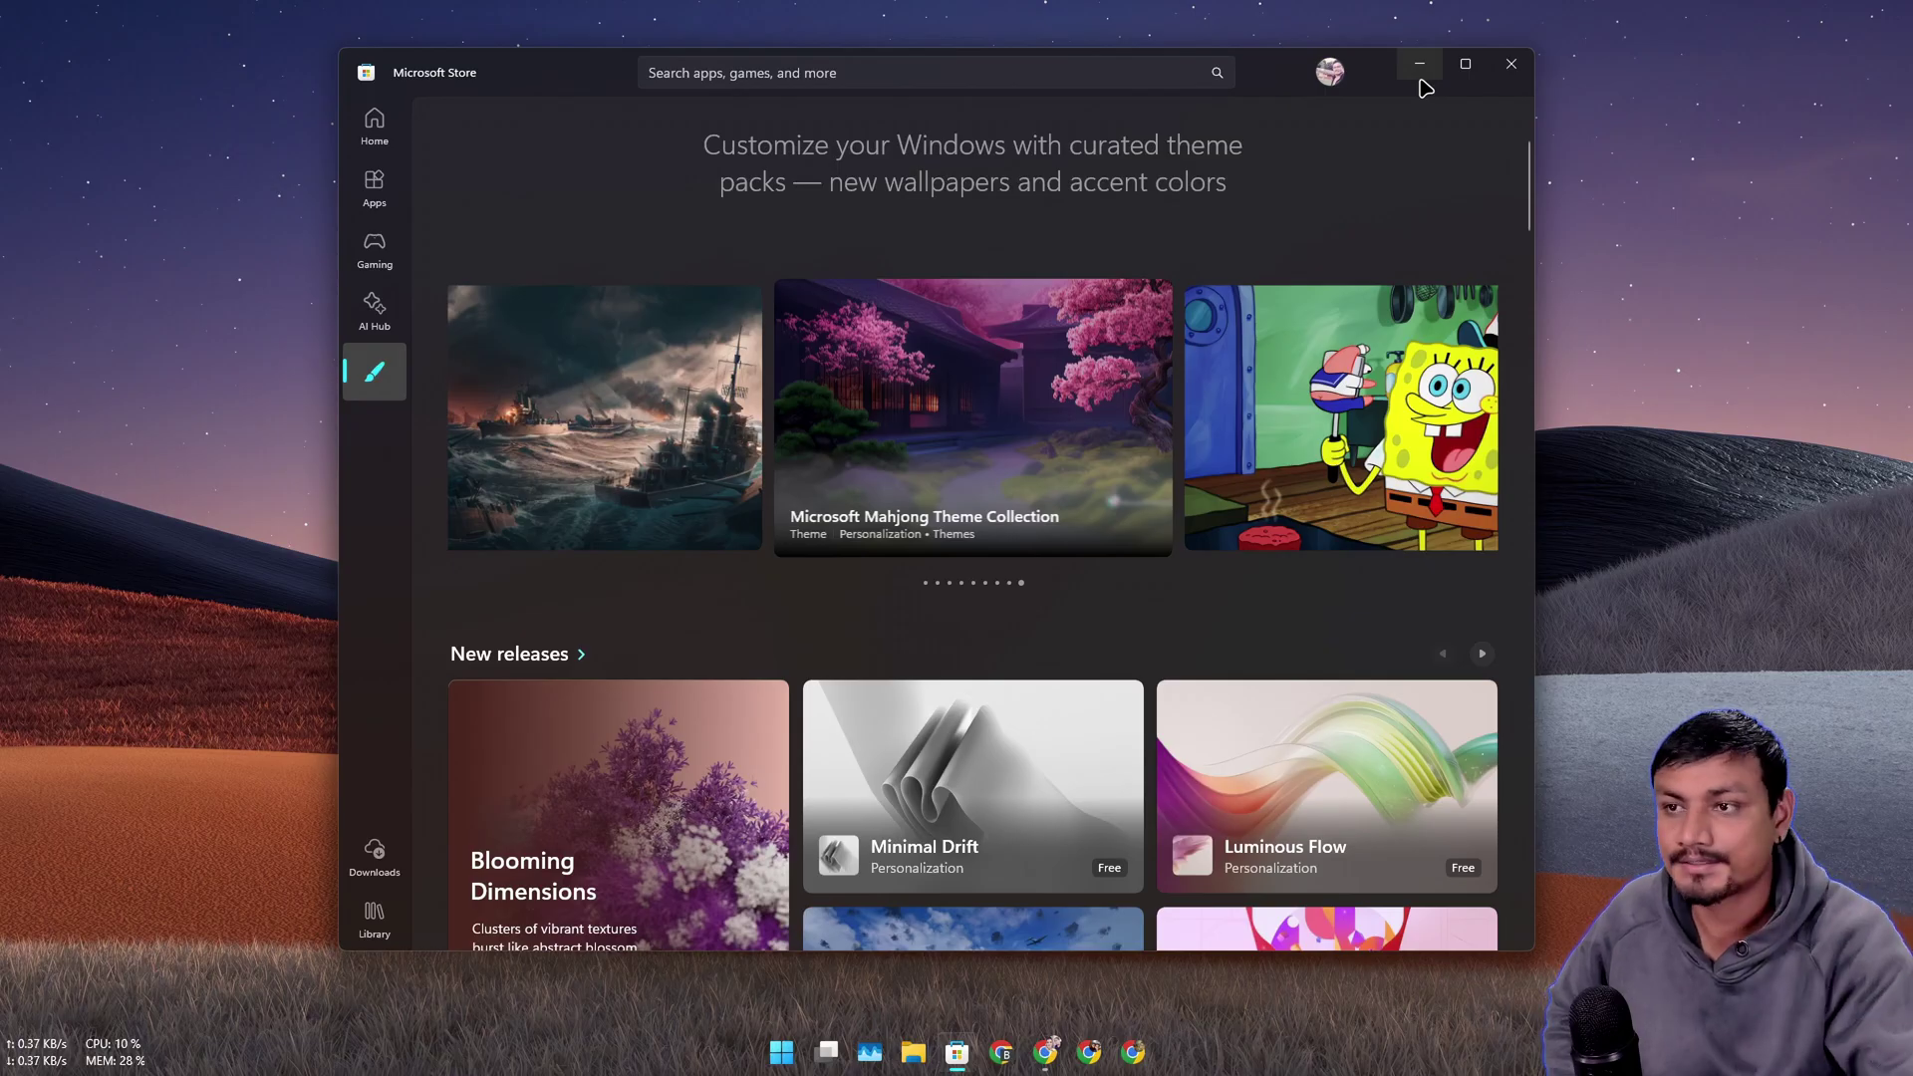
{"action": "left_click", "coordinate": [1418, 63]}
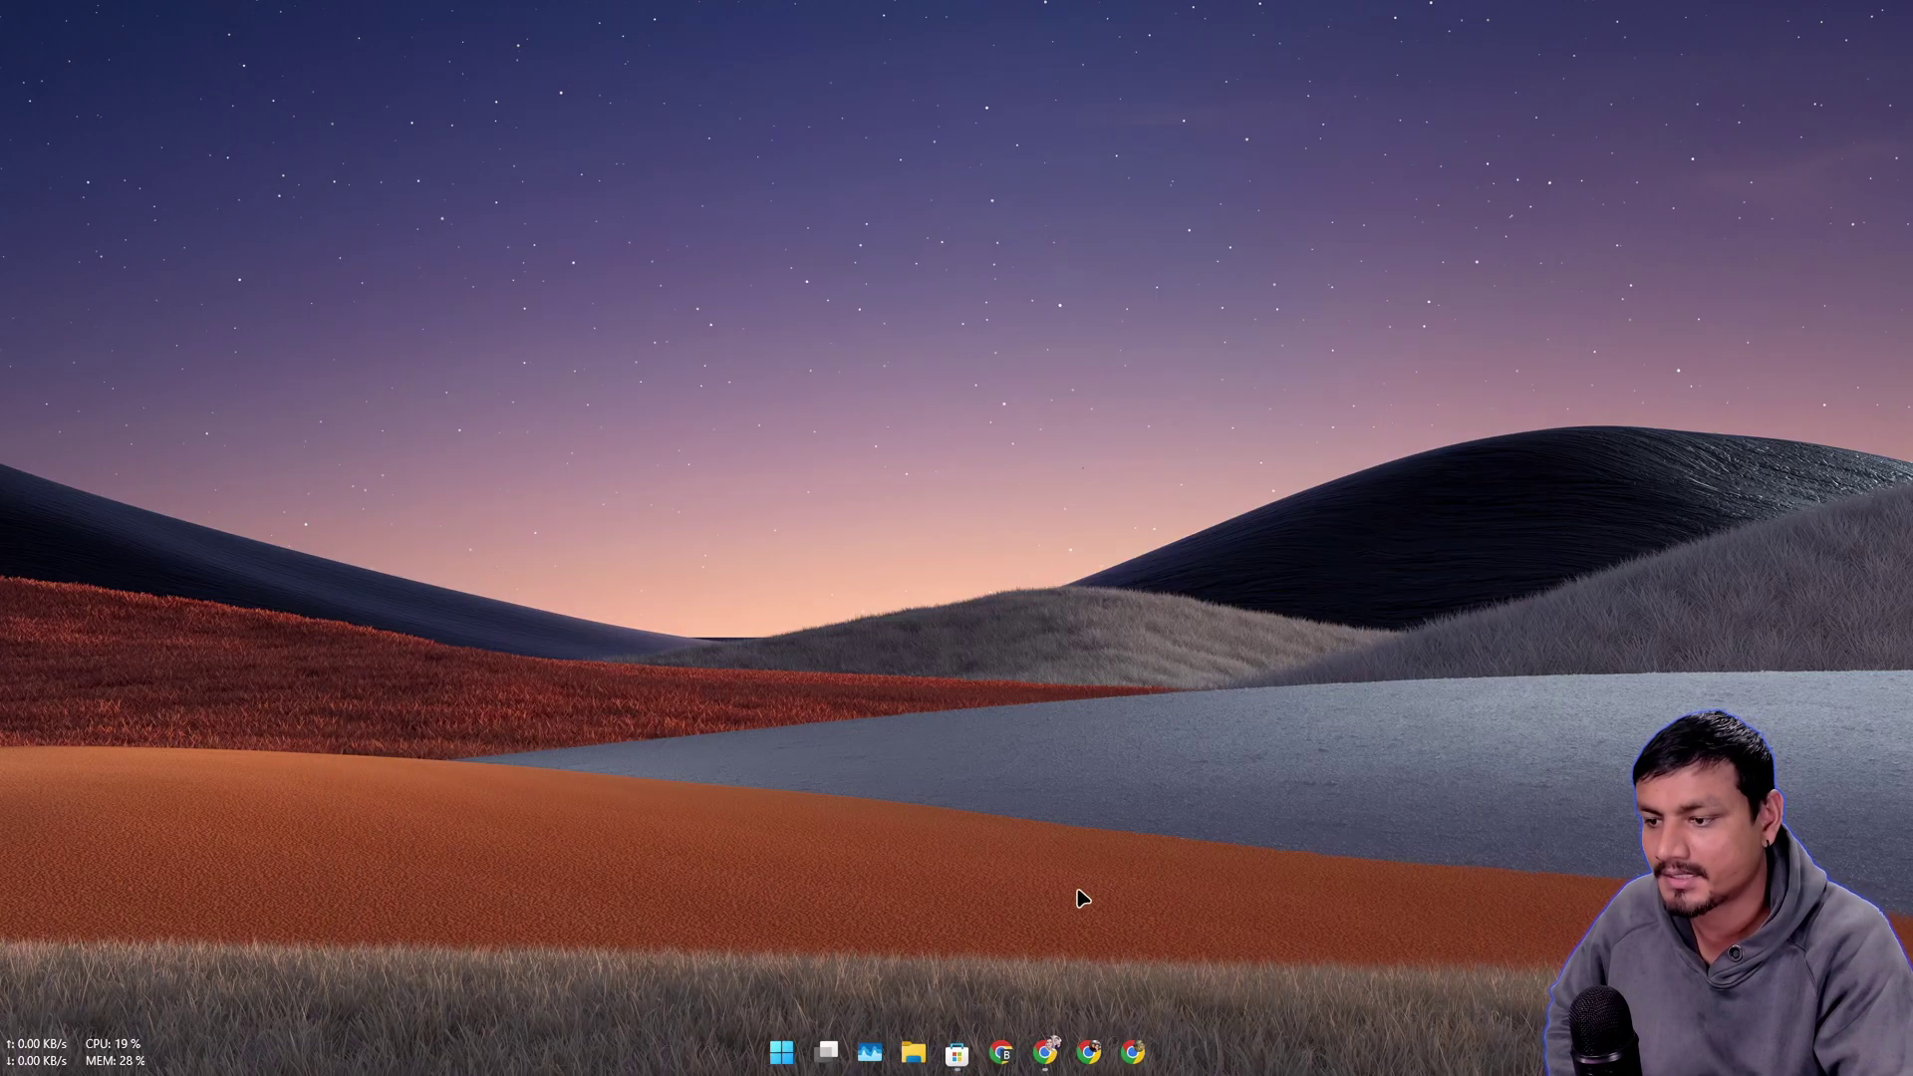
Step: Watch the Windows 11 live wallpapers video full screen in Chrome, replaying from 0:55
{"action": "left_click", "coordinate": [1044, 1048]}
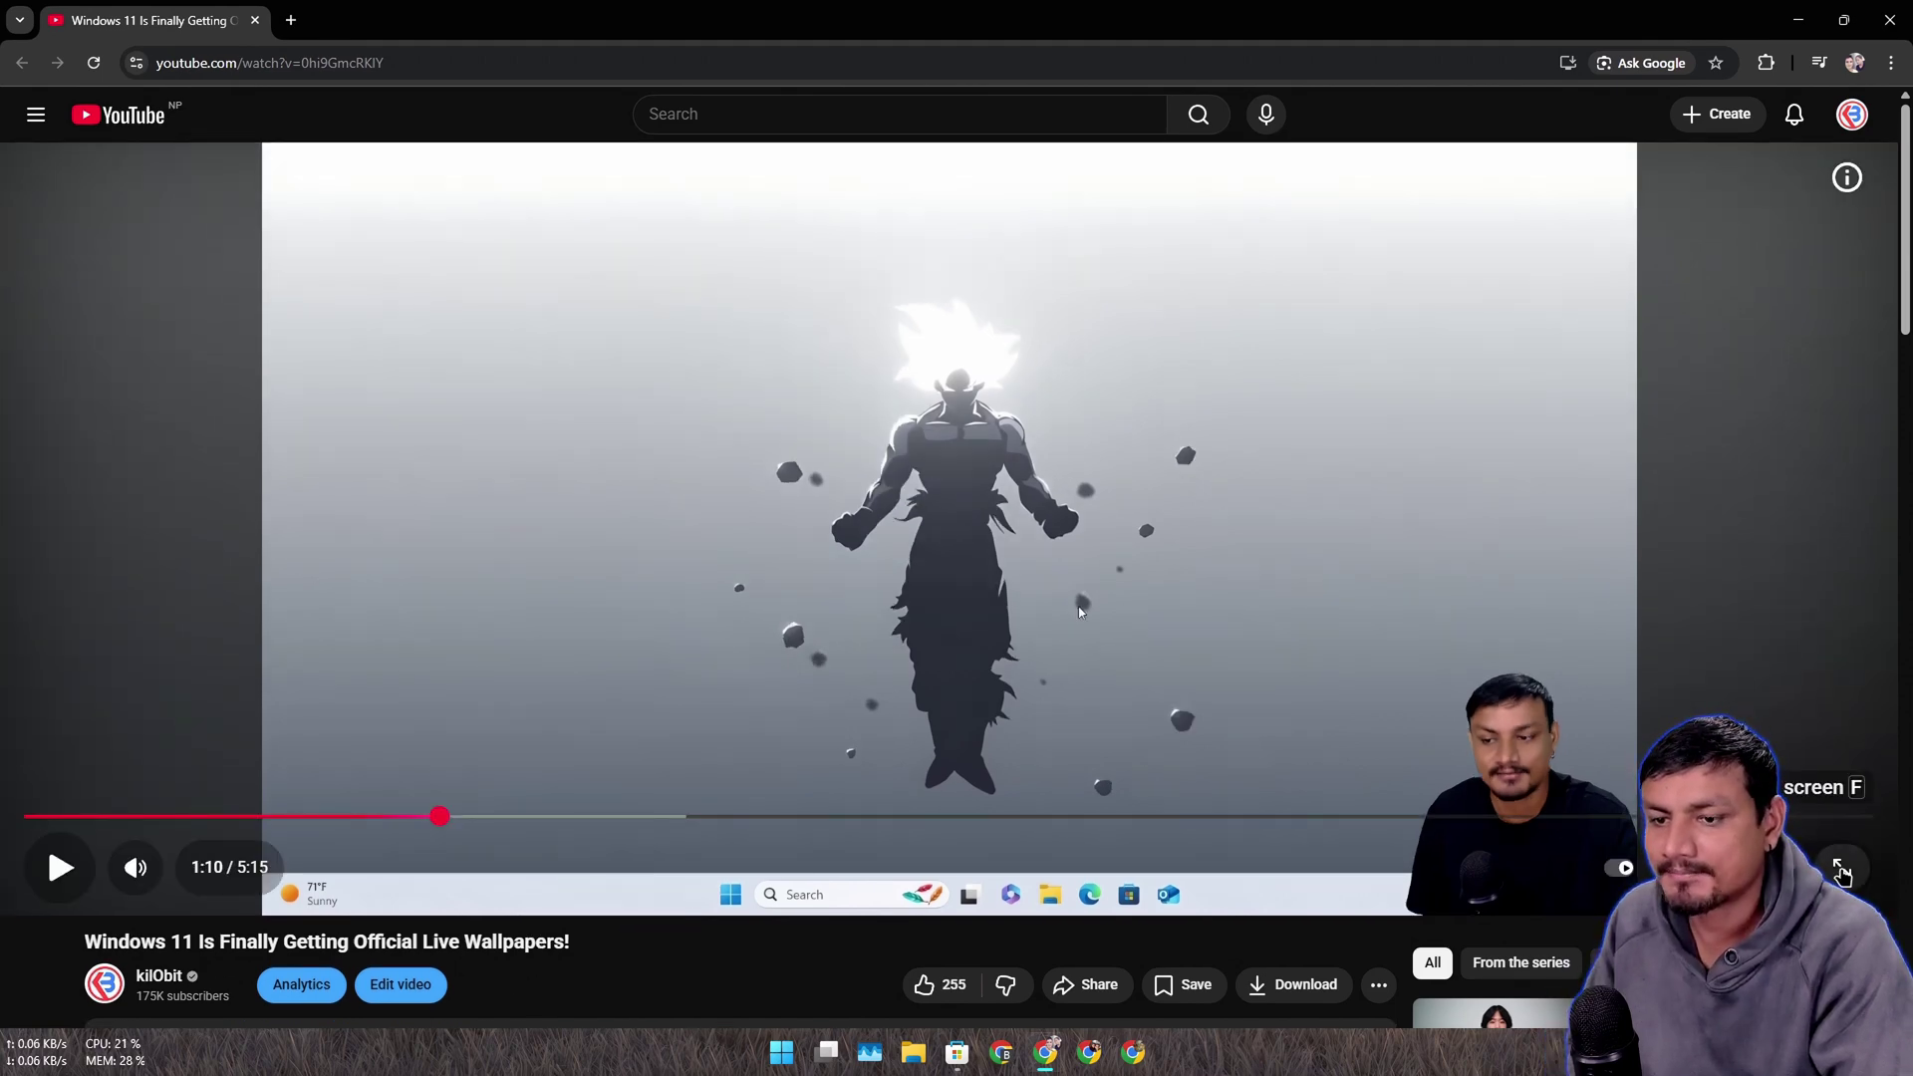
{"action": "left_click", "coordinate": [1841, 871]}
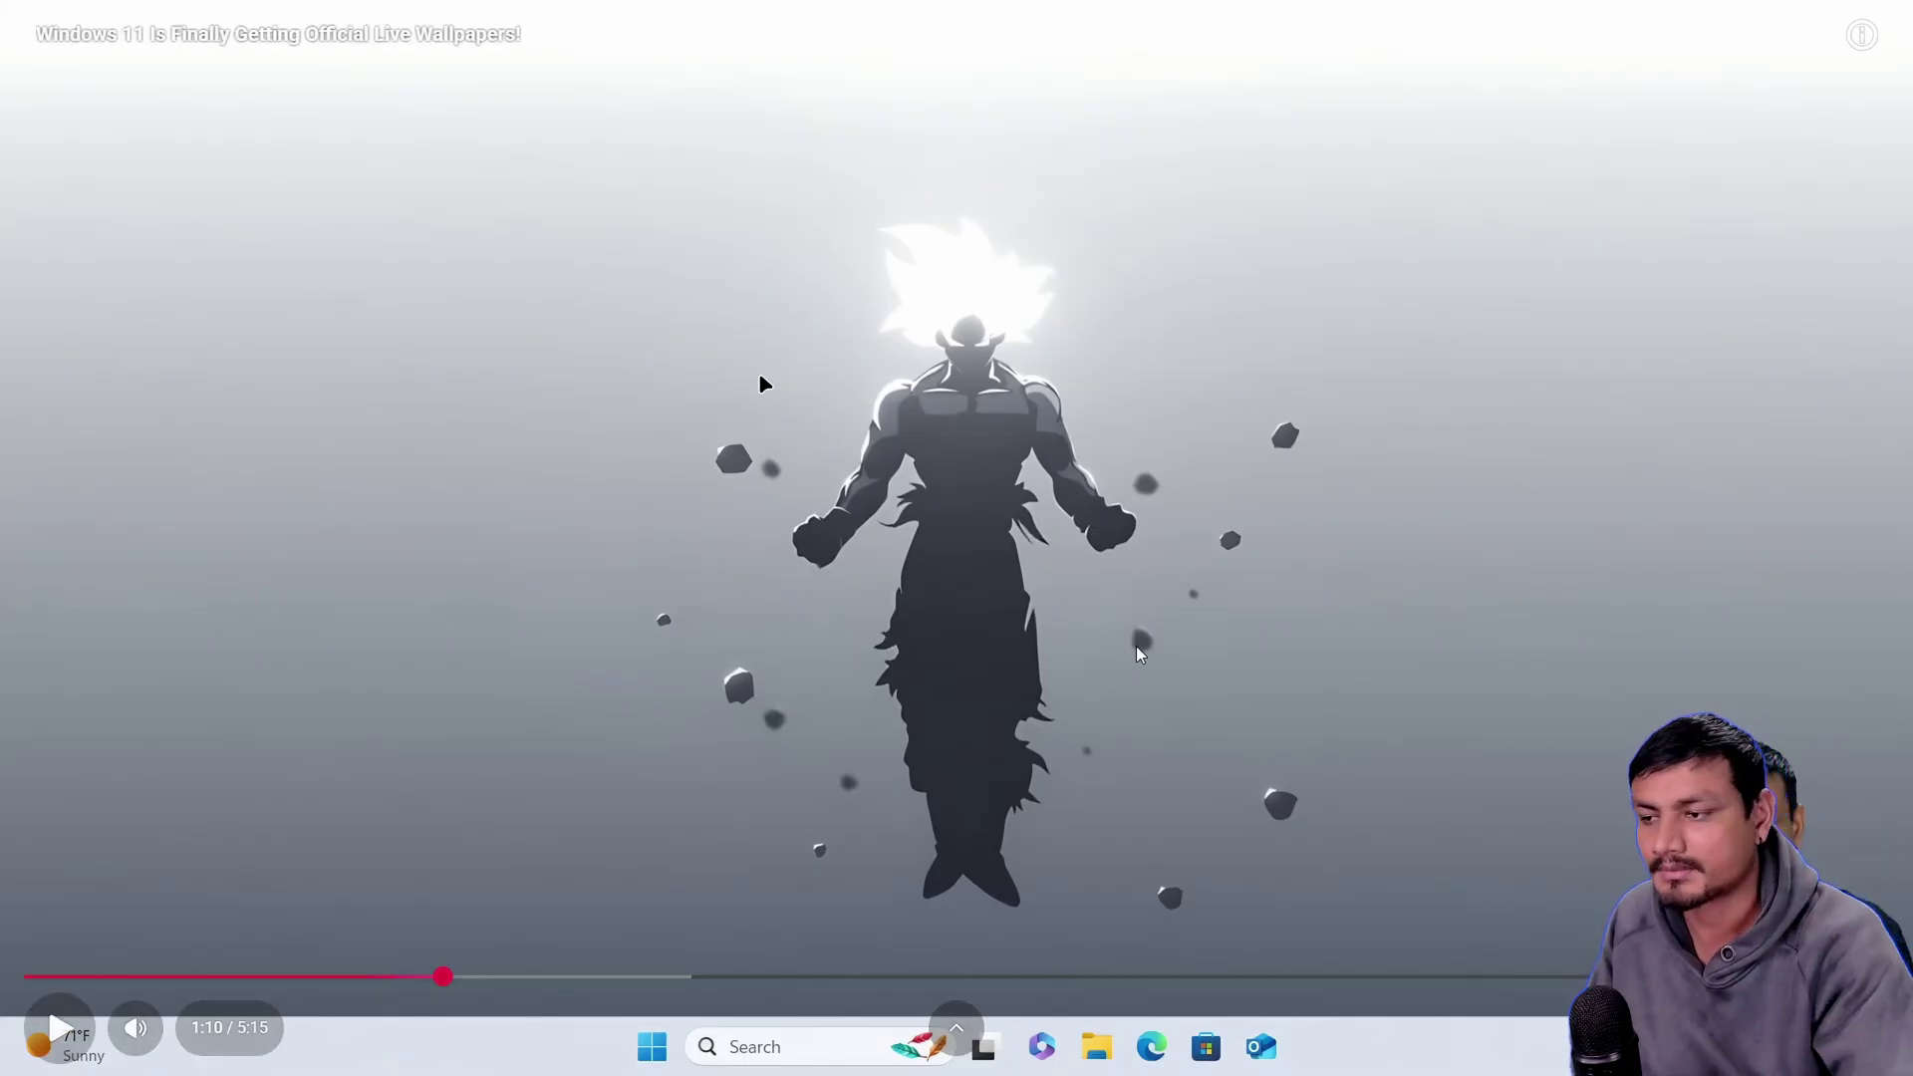
{"action": "left_click", "coordinate": [631, 654]}
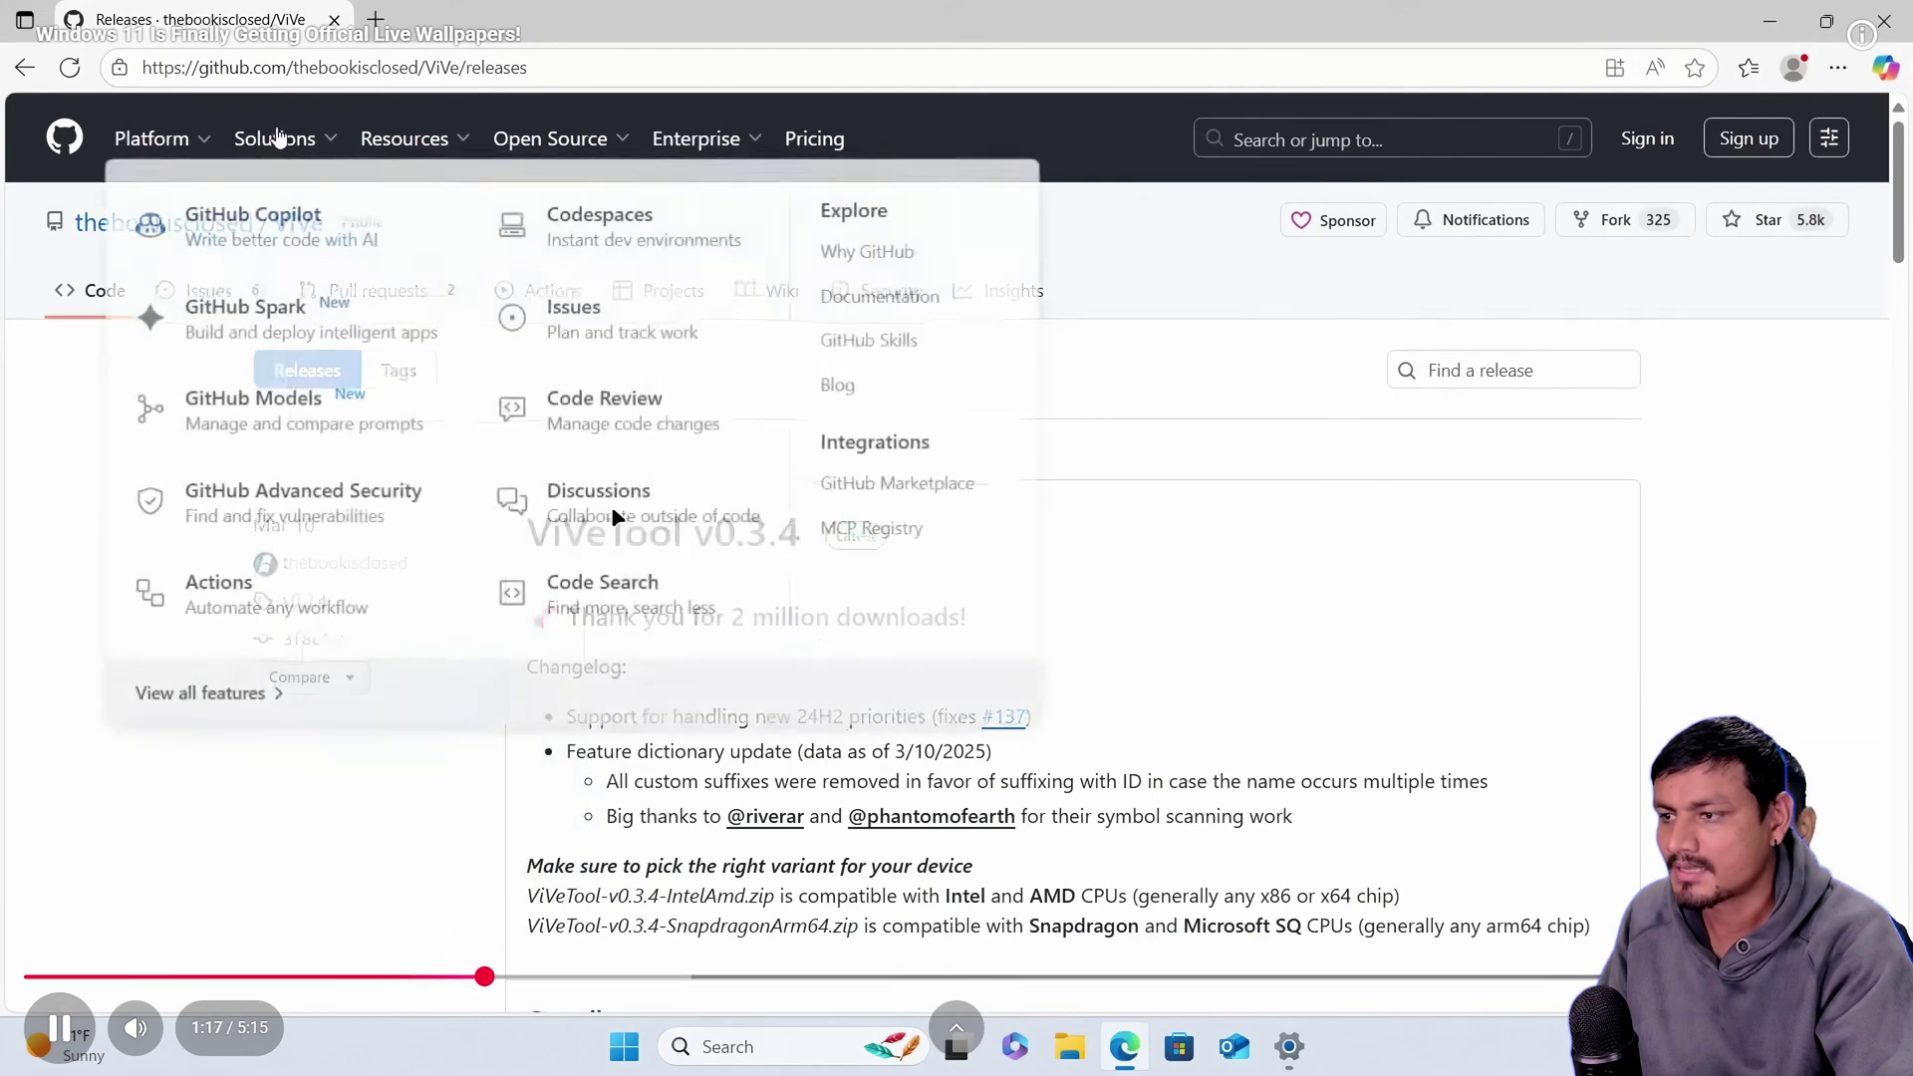
{"action": "left_click", "coordinate": [353, 977]}
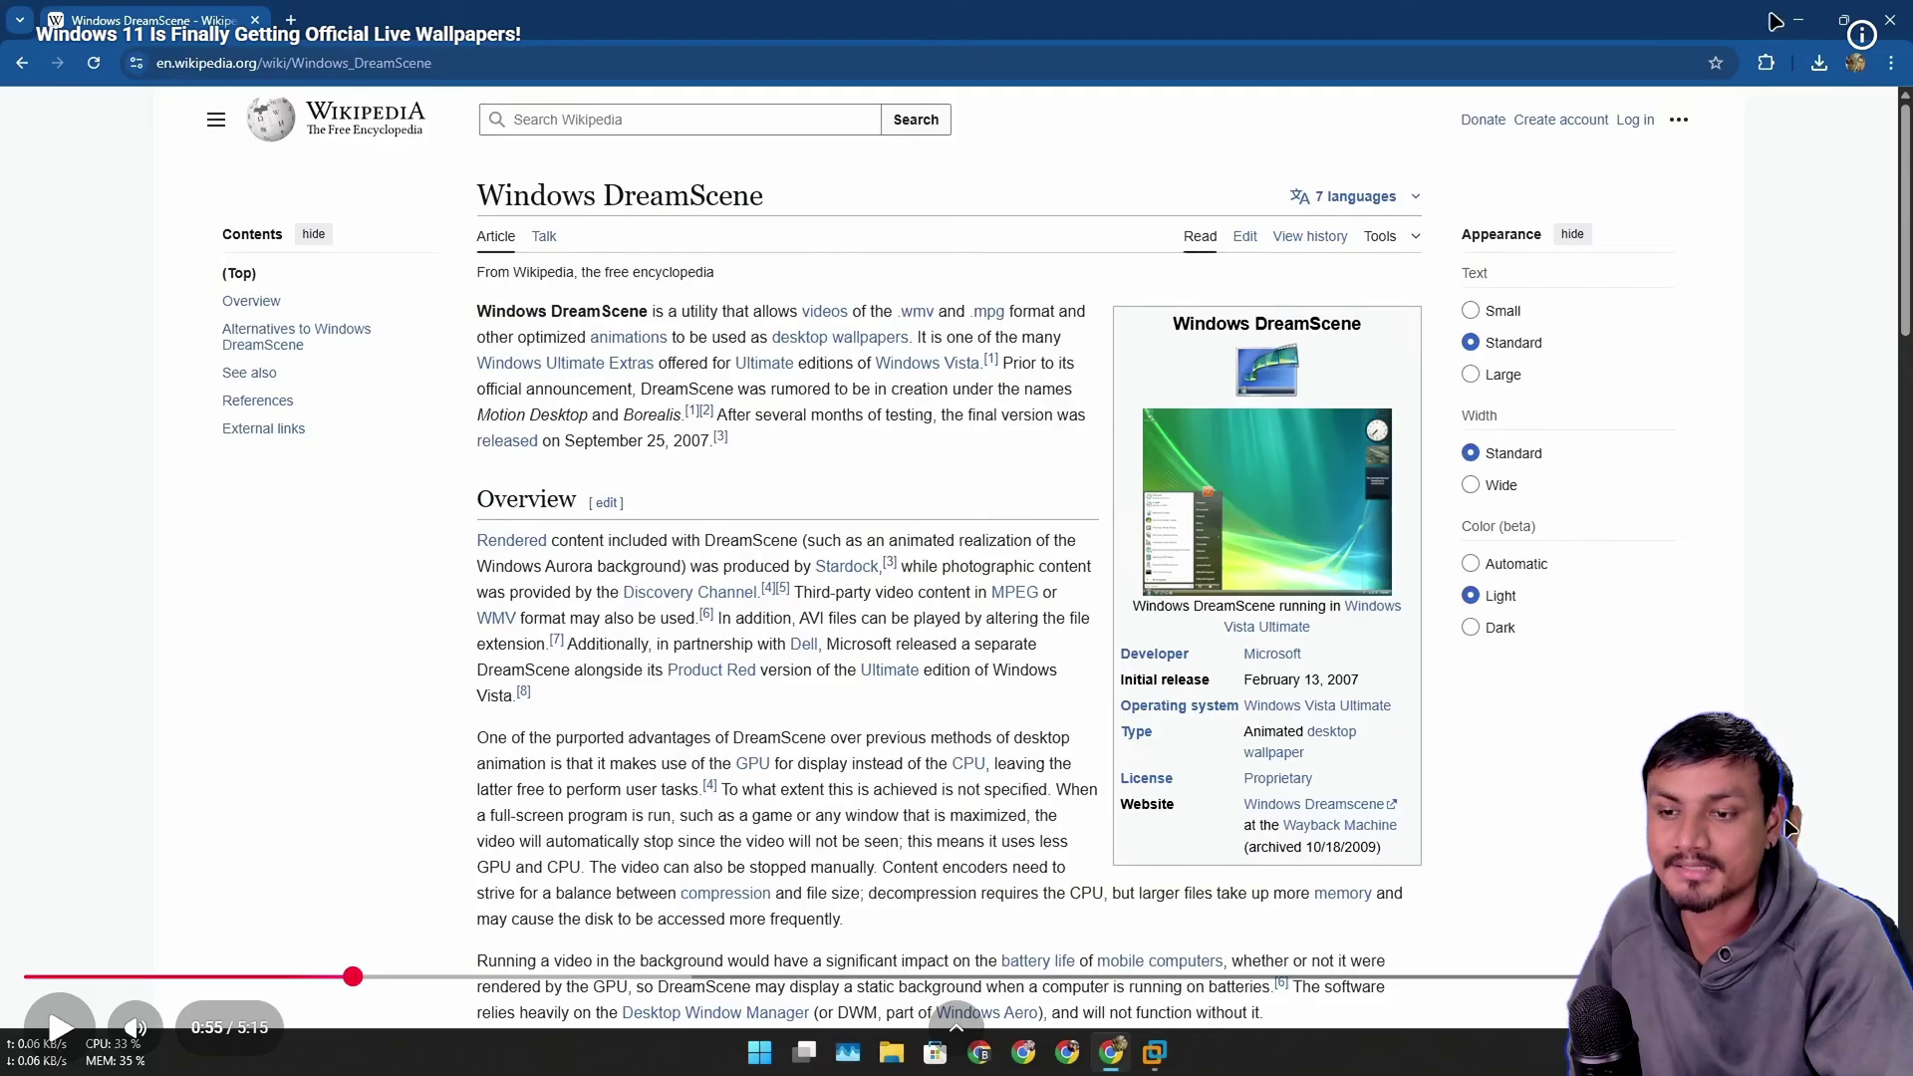
{"action": "key", "text": "space"}
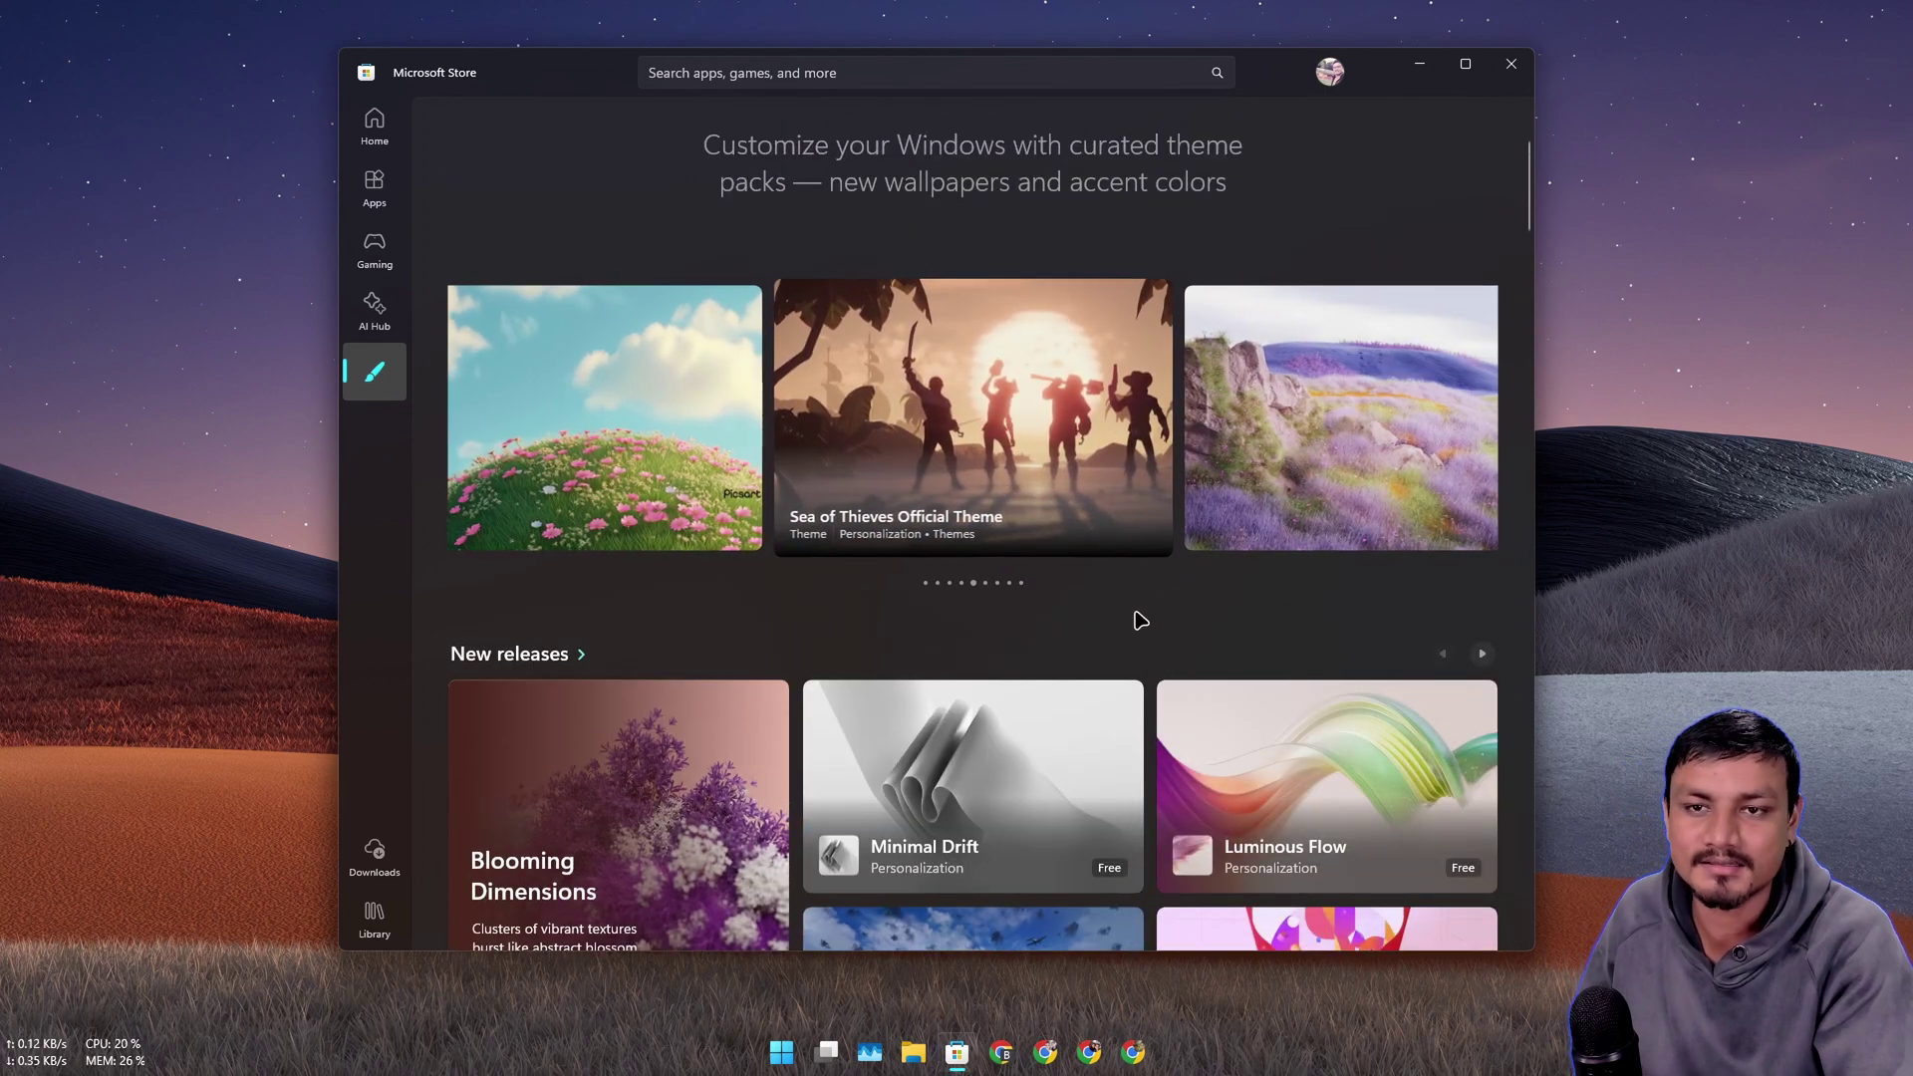
Step: Open Personalization from the desktop right-click menu and go to the Themes page
{"action": "scroll", "coordinate": [1141, 623], "scroll_direction": "down", "scroll_amount": 5}
{"action": "scroll", "coordinate": [1141, 623], "scroll_direction": "up", "scroll_amount": 6}
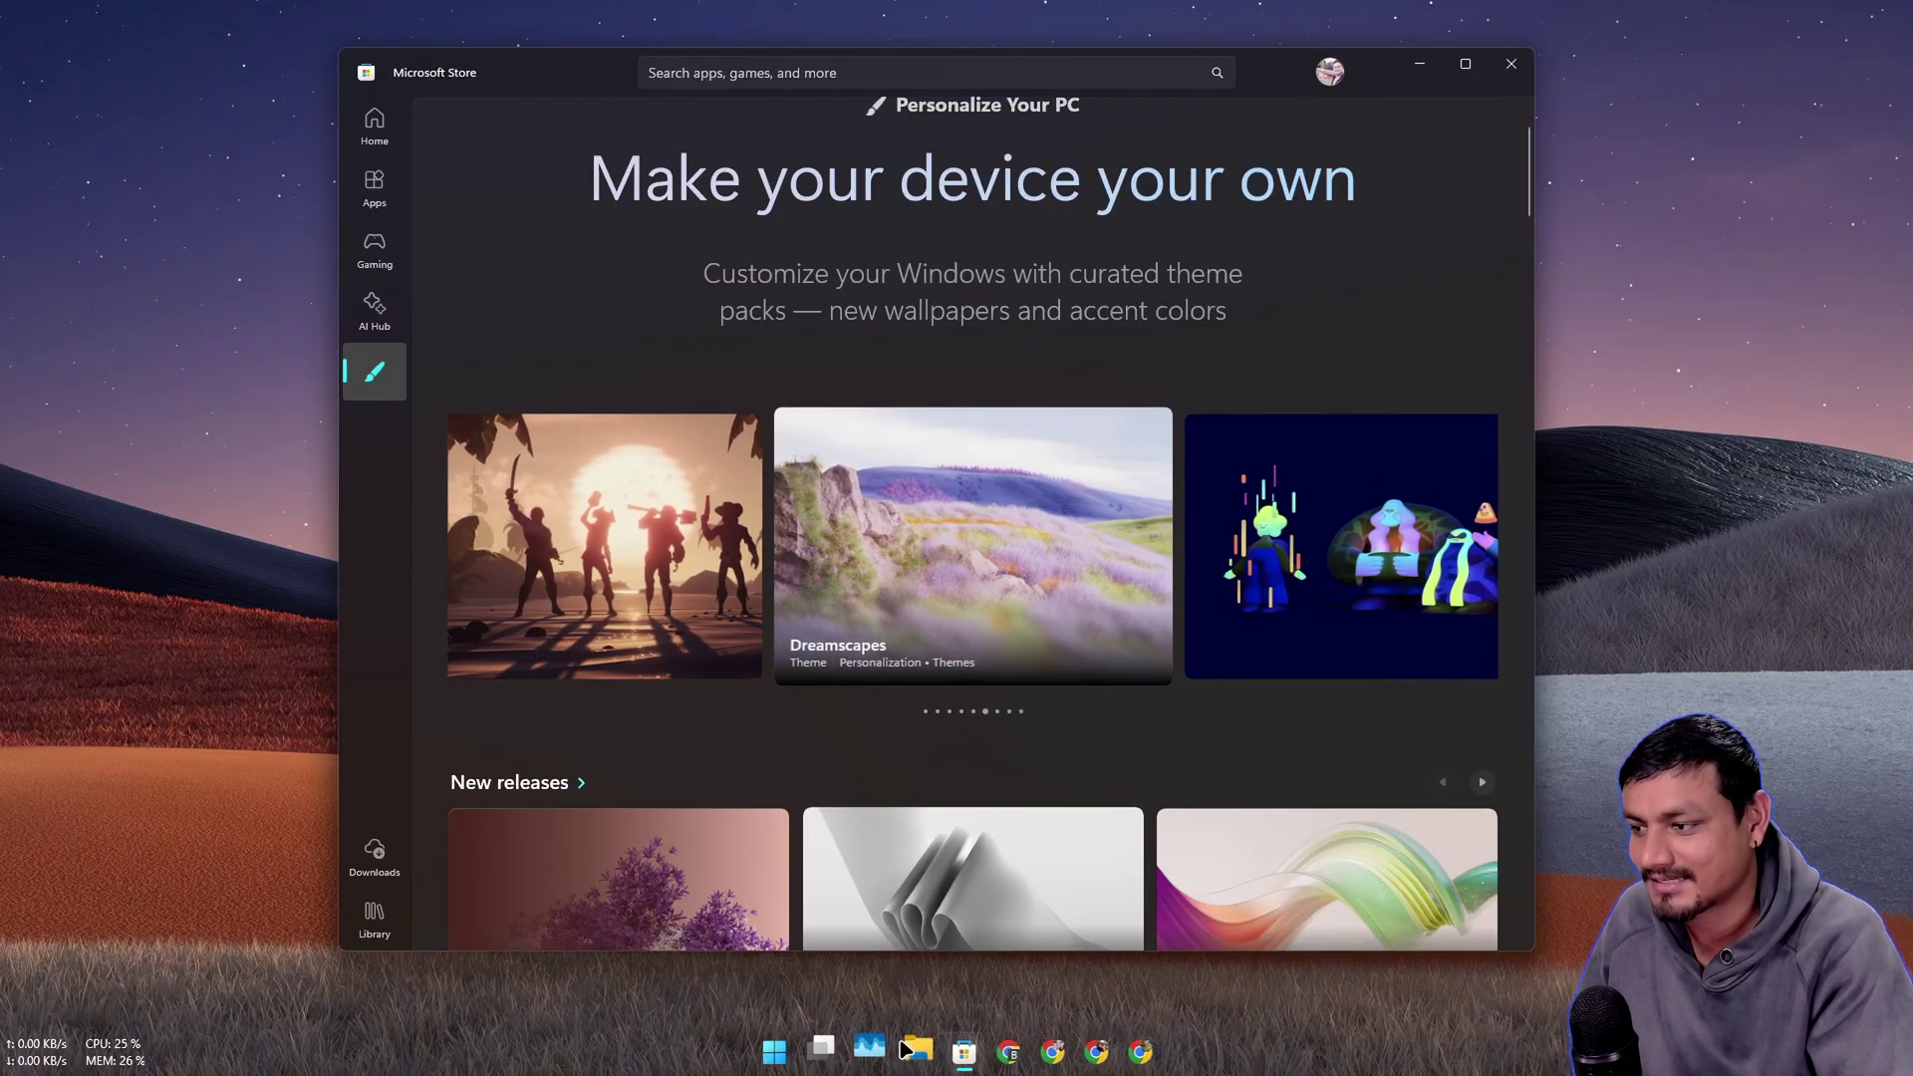
{"action": "right_click", "coordinate": [1635, 220]}
{"action": "left_click", "coordinate": [1691, 510]}
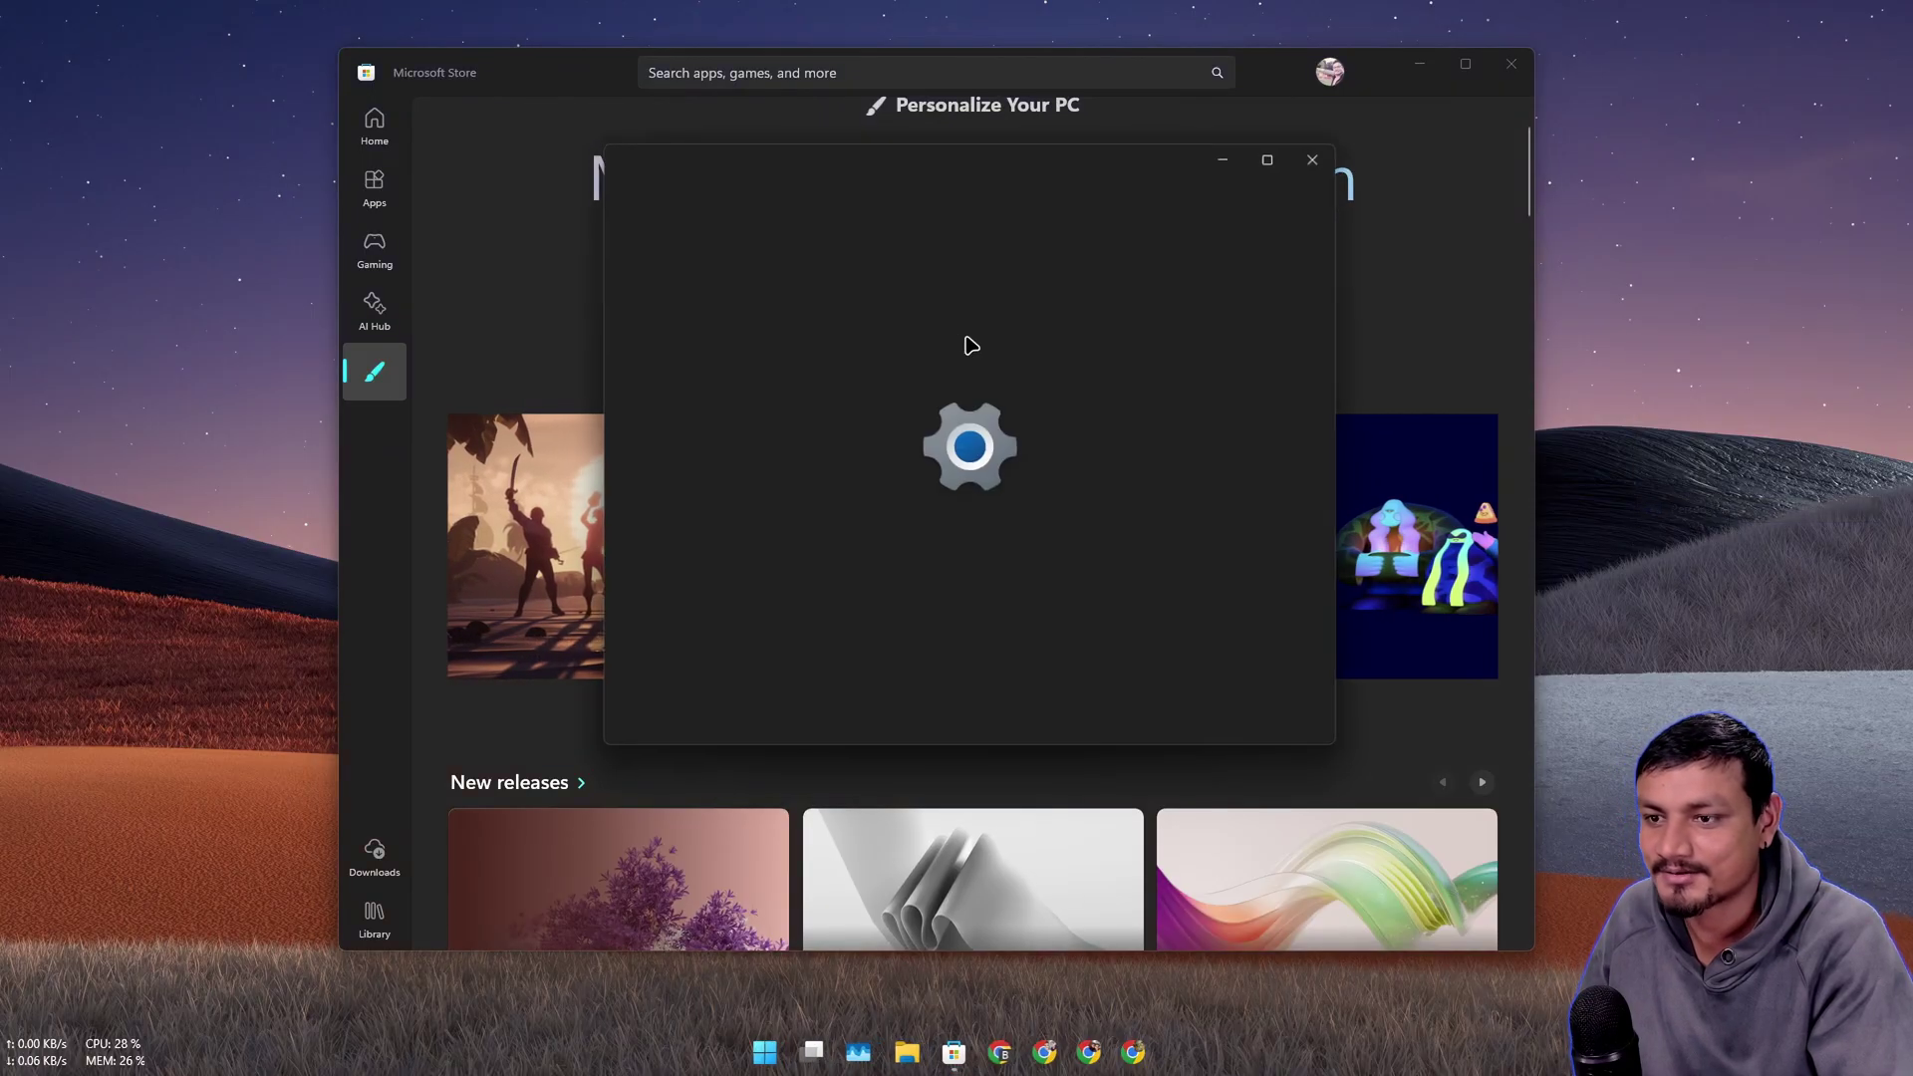
{"action": "scroll", "coordinate": [850, 525], "scroll_direction": "down", "scroll_amount": 3}
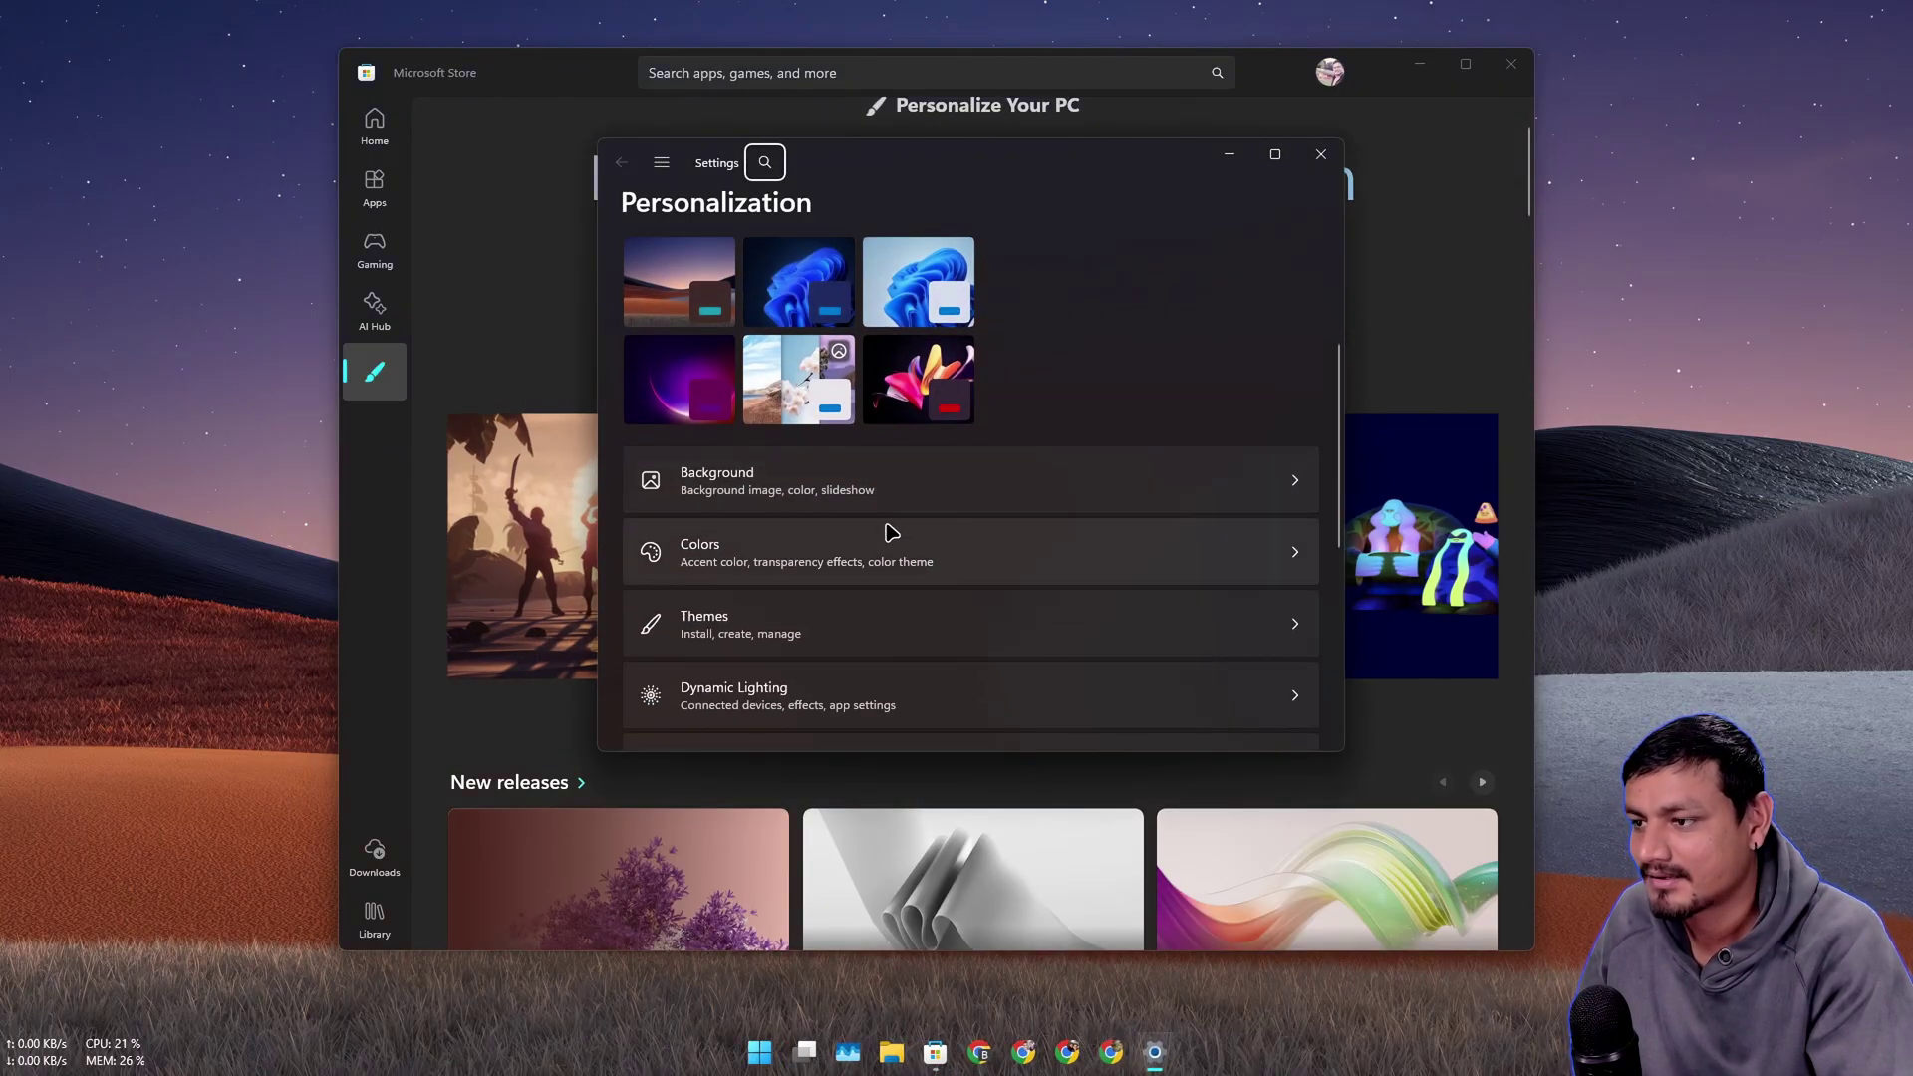
{"action": "scroll", "coordinate": [850, 619], "scroll_direction": "down", "scroll_amount": 1}
{"action": "left_click", "coordinate": [837, 536]}
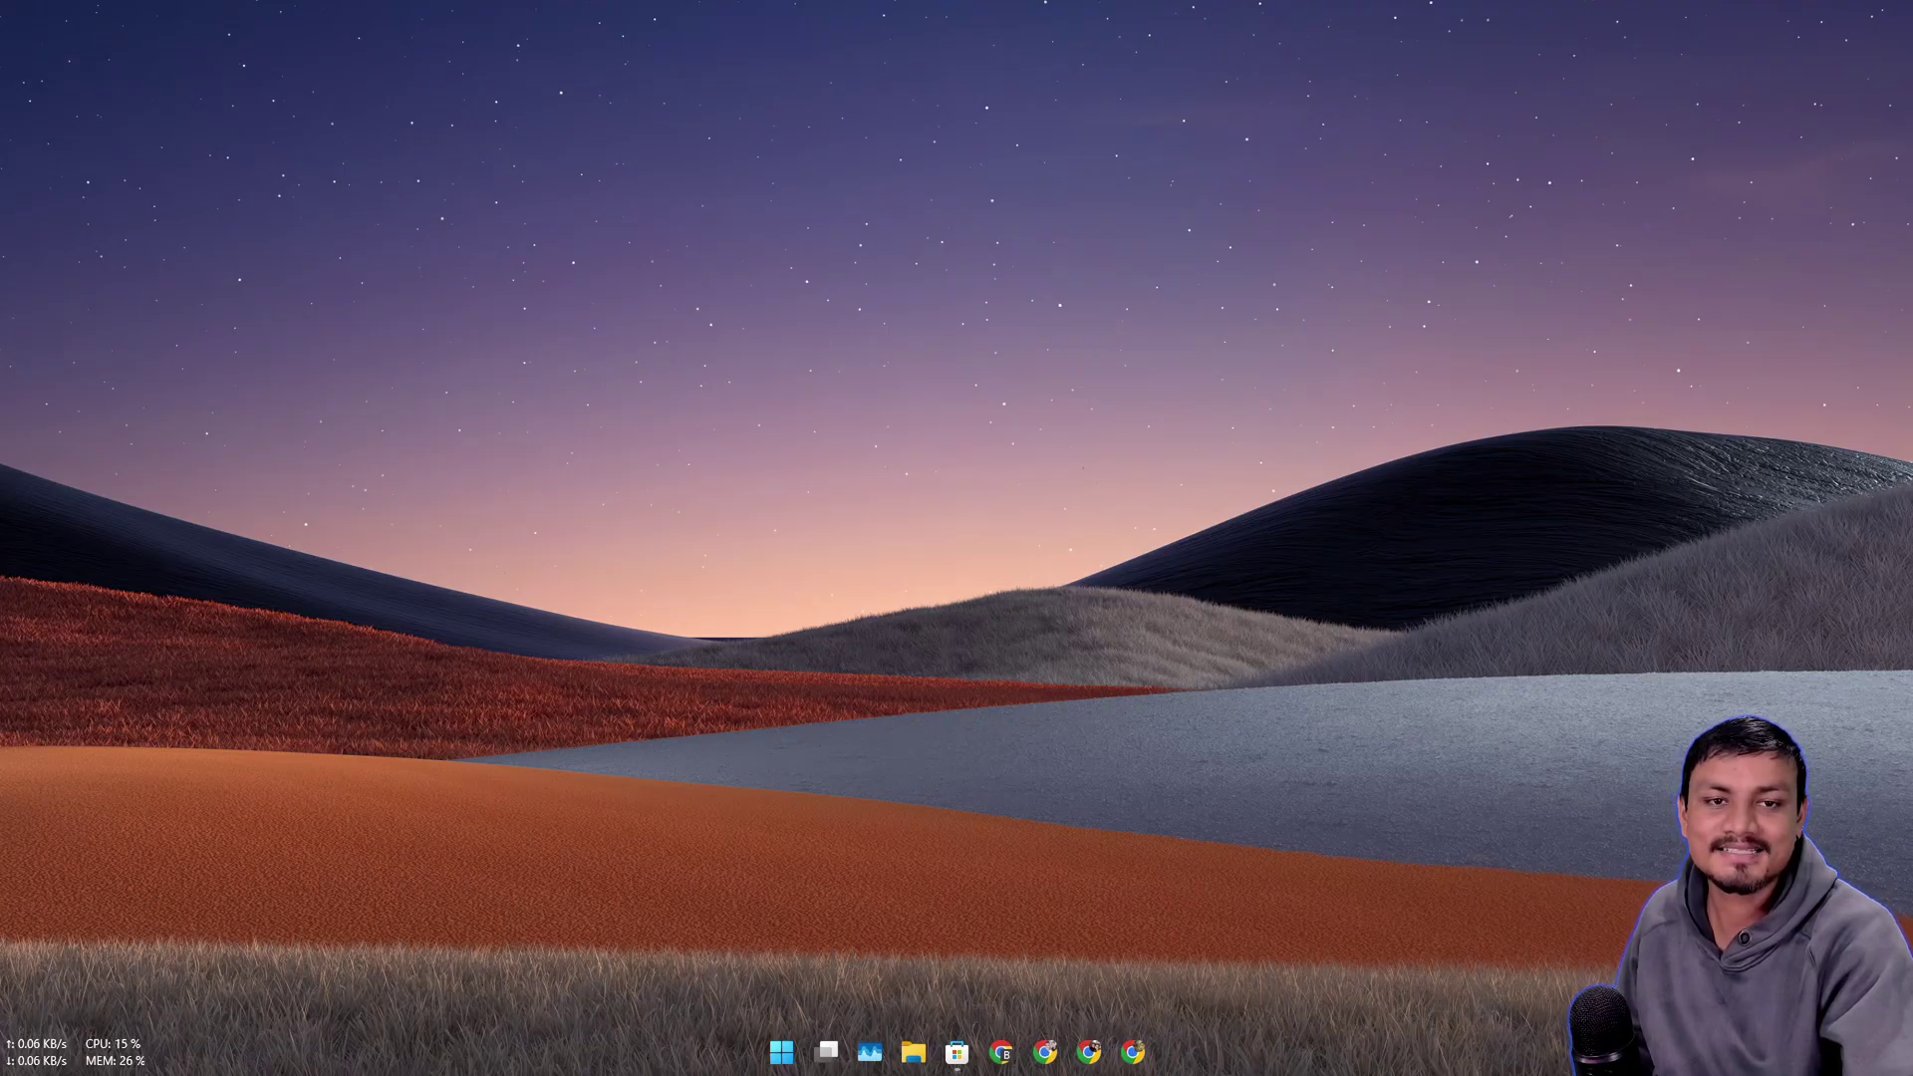
Step: Set the background slideshow to change pictures every 1 day, then close Settings with Alt+F4
{"action": "right_click", "coordinate": [686, 467]}
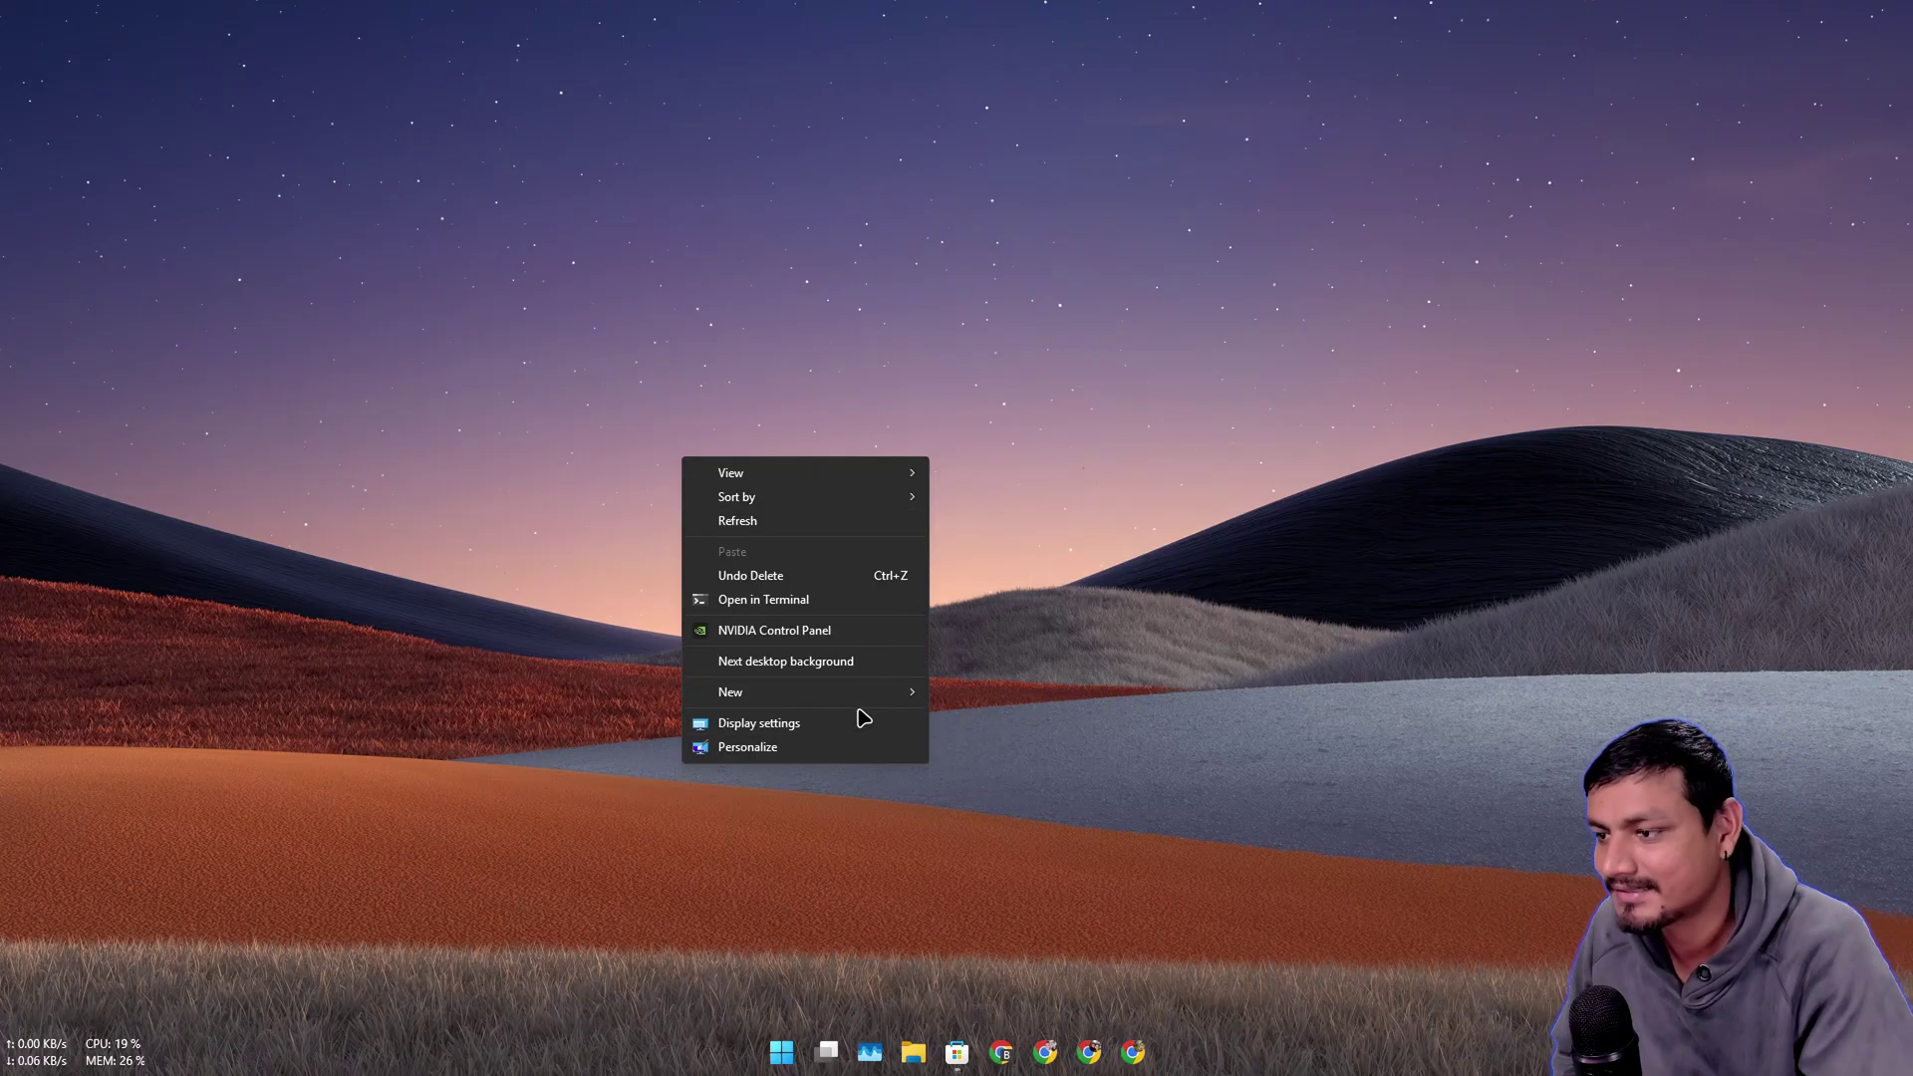
{"action": "left_click", "coordinate": [1333, 685]}
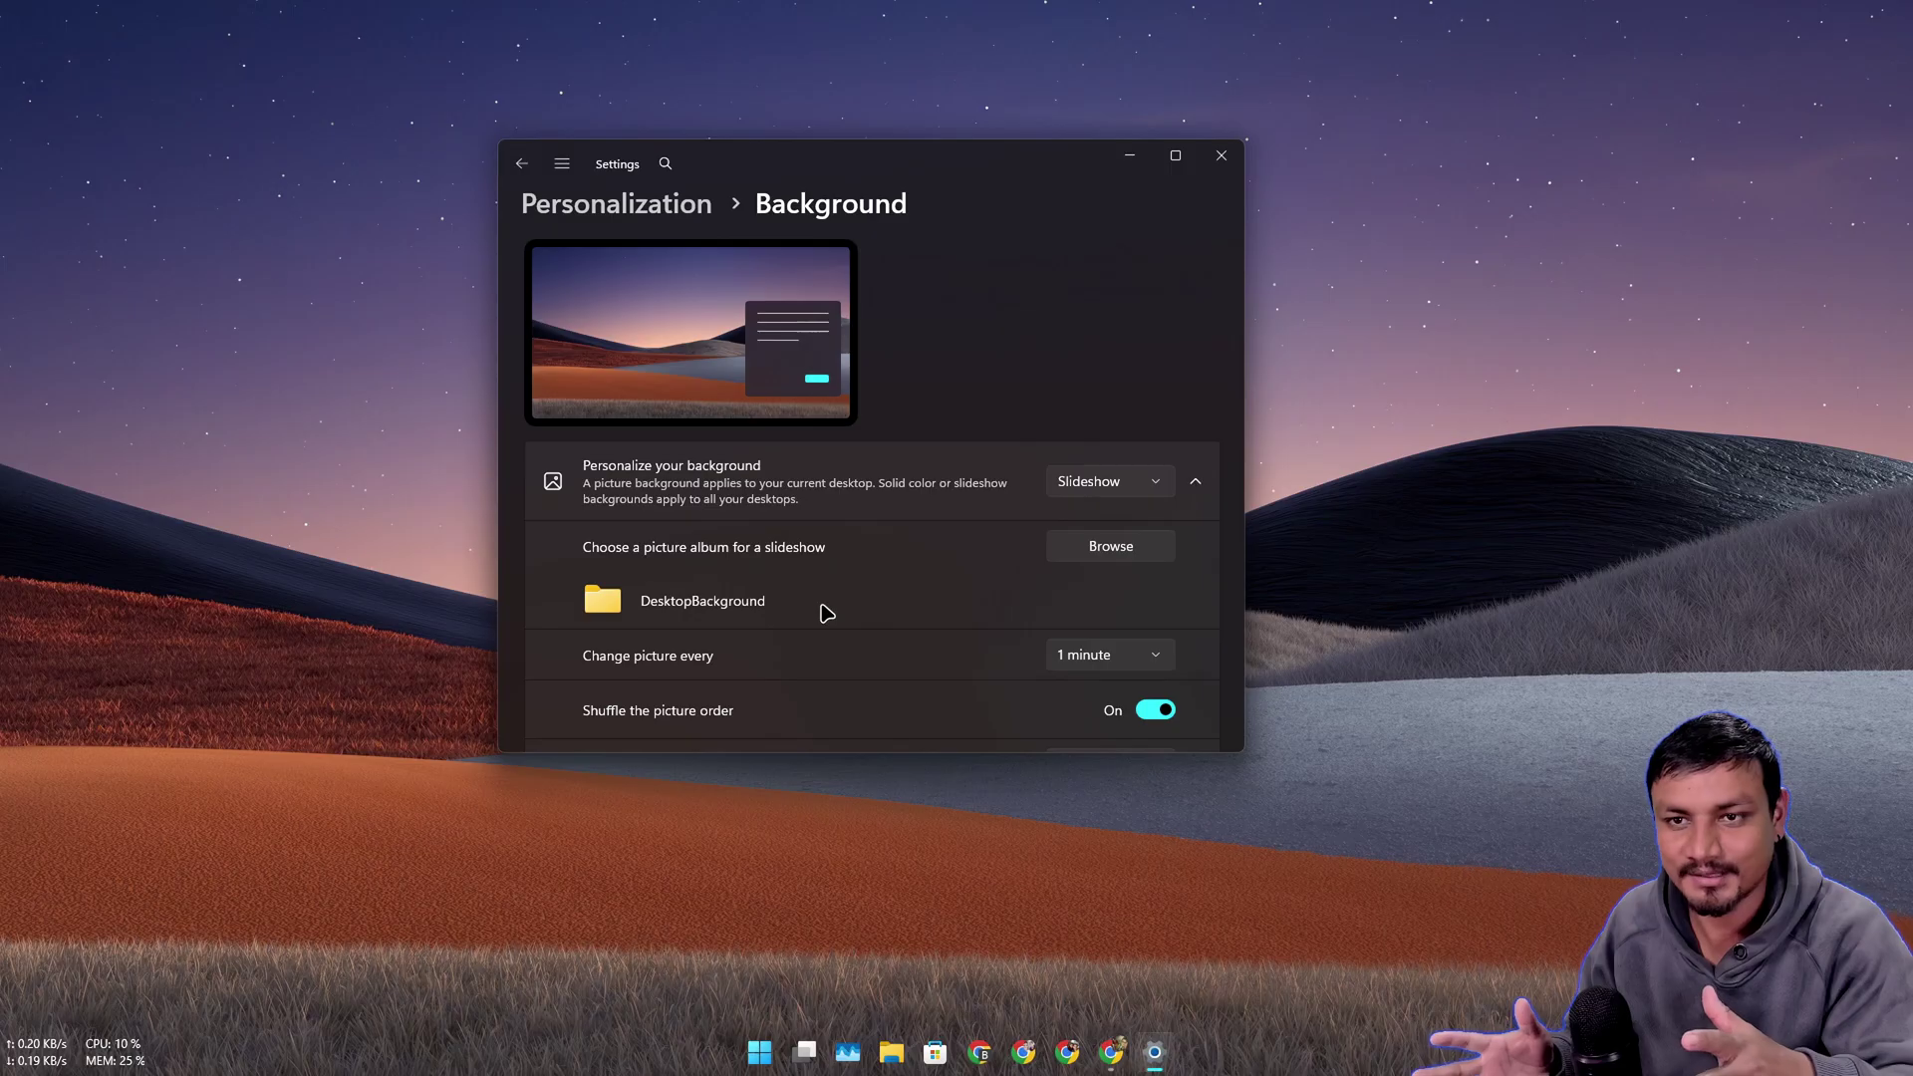
{"action": "scroll", "coordinate": [826, 611], "scroll_direction": "down", "scroll_amount": 3}
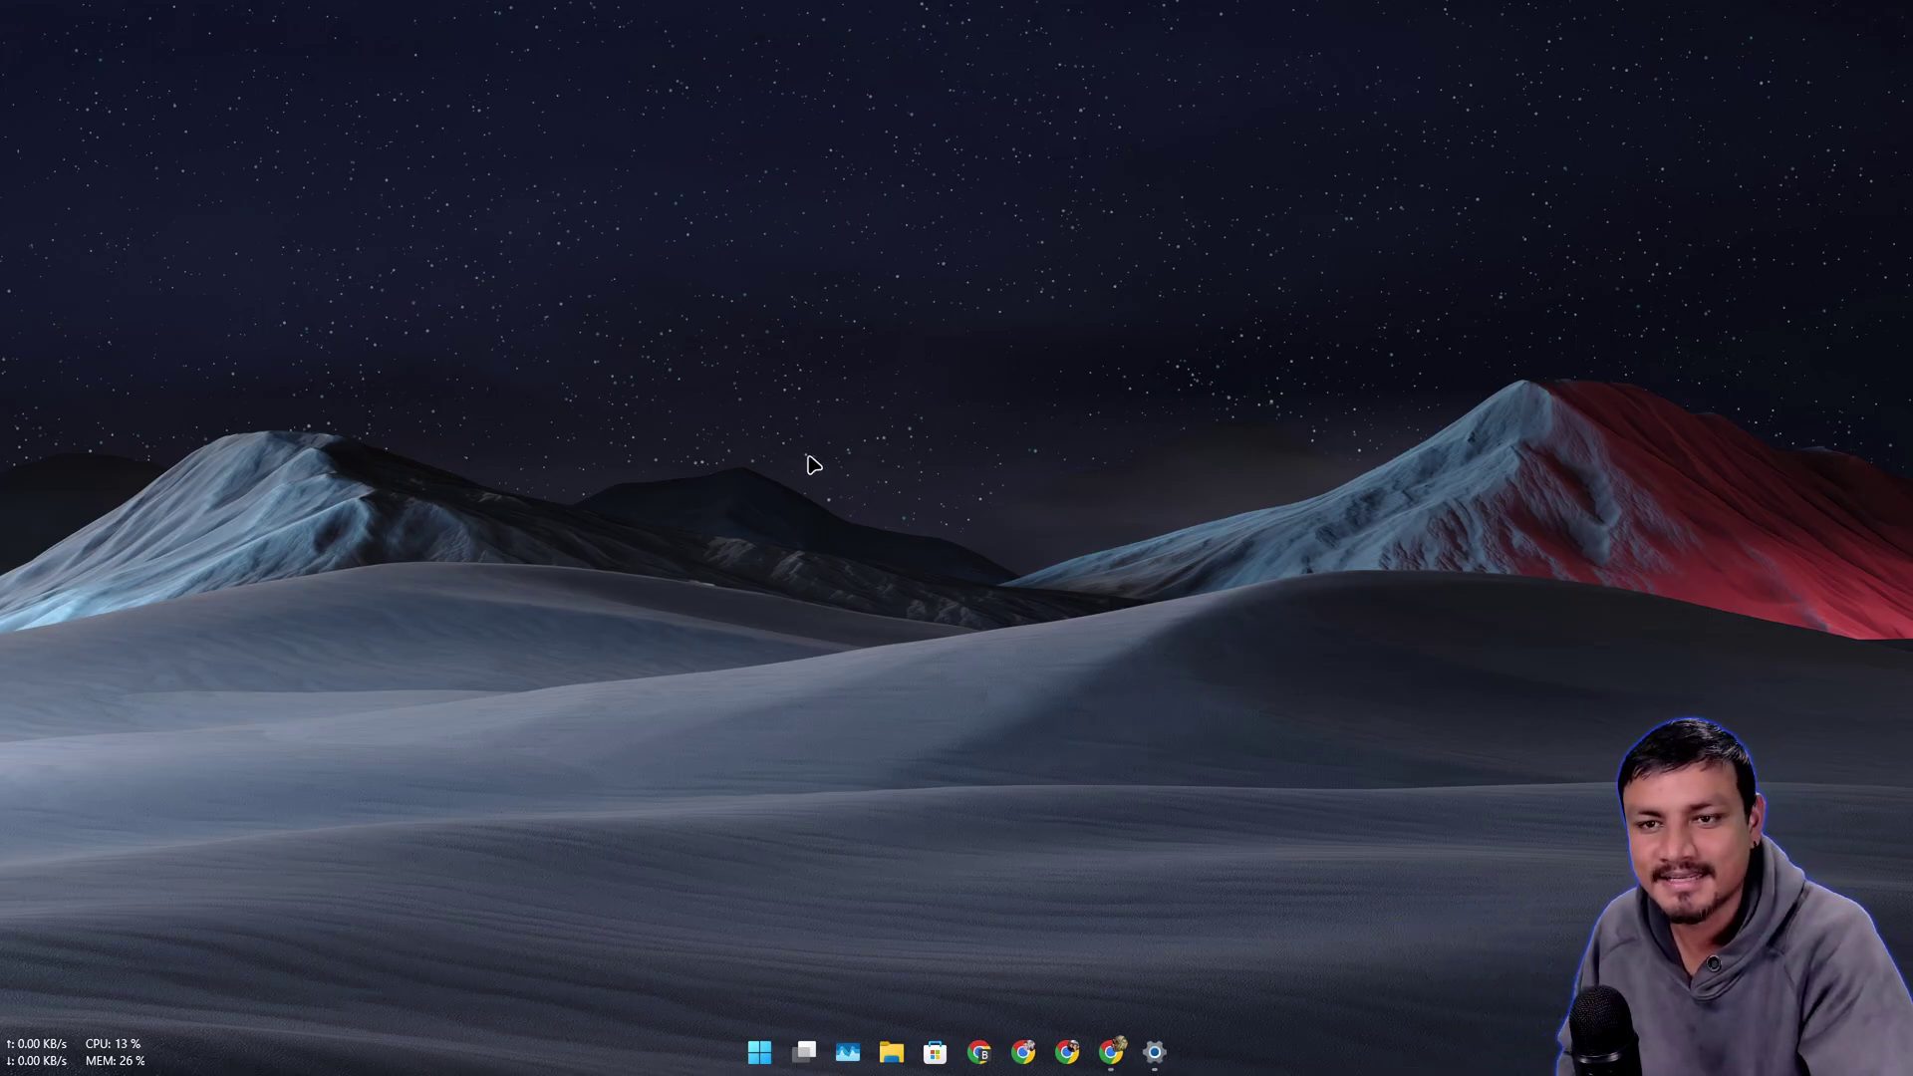
{"action": "left_click", "coordinate": [1156, 1051]}
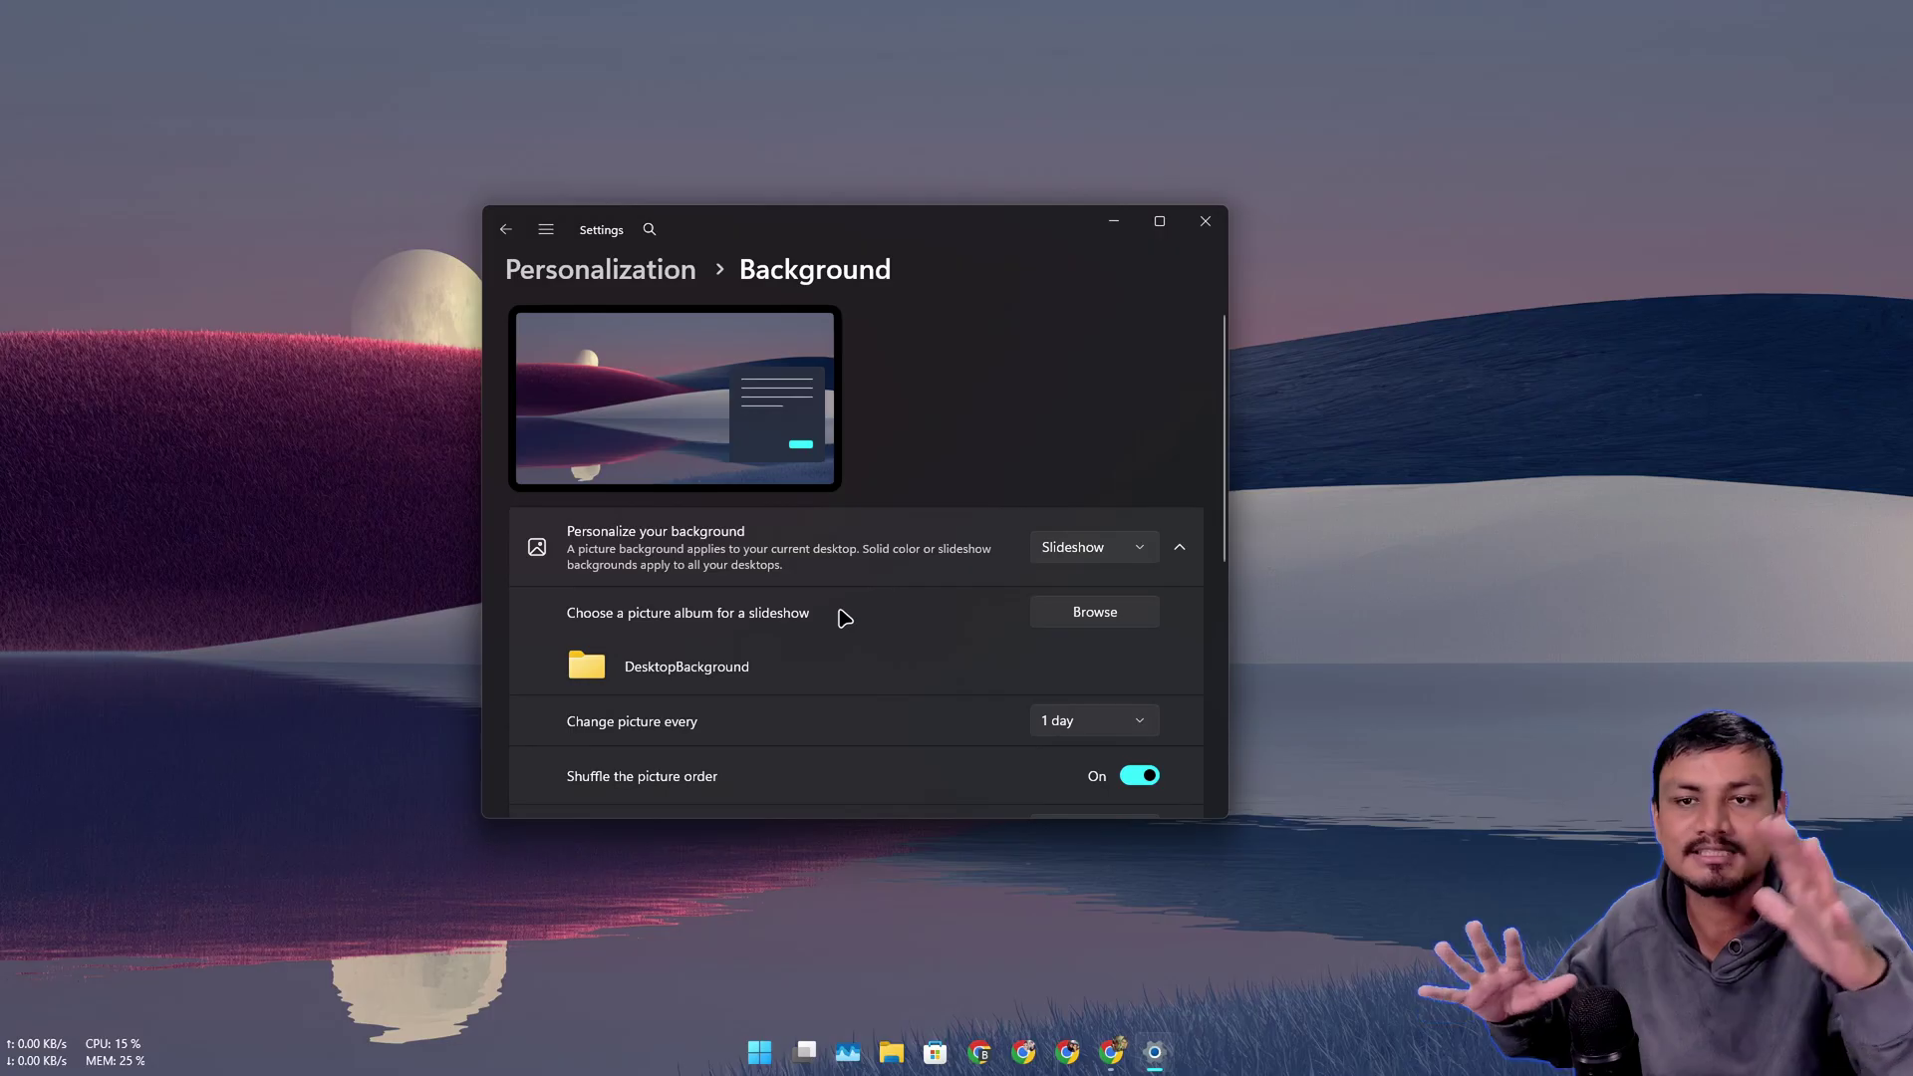
{"action": "key", "text": "alt+F4"}
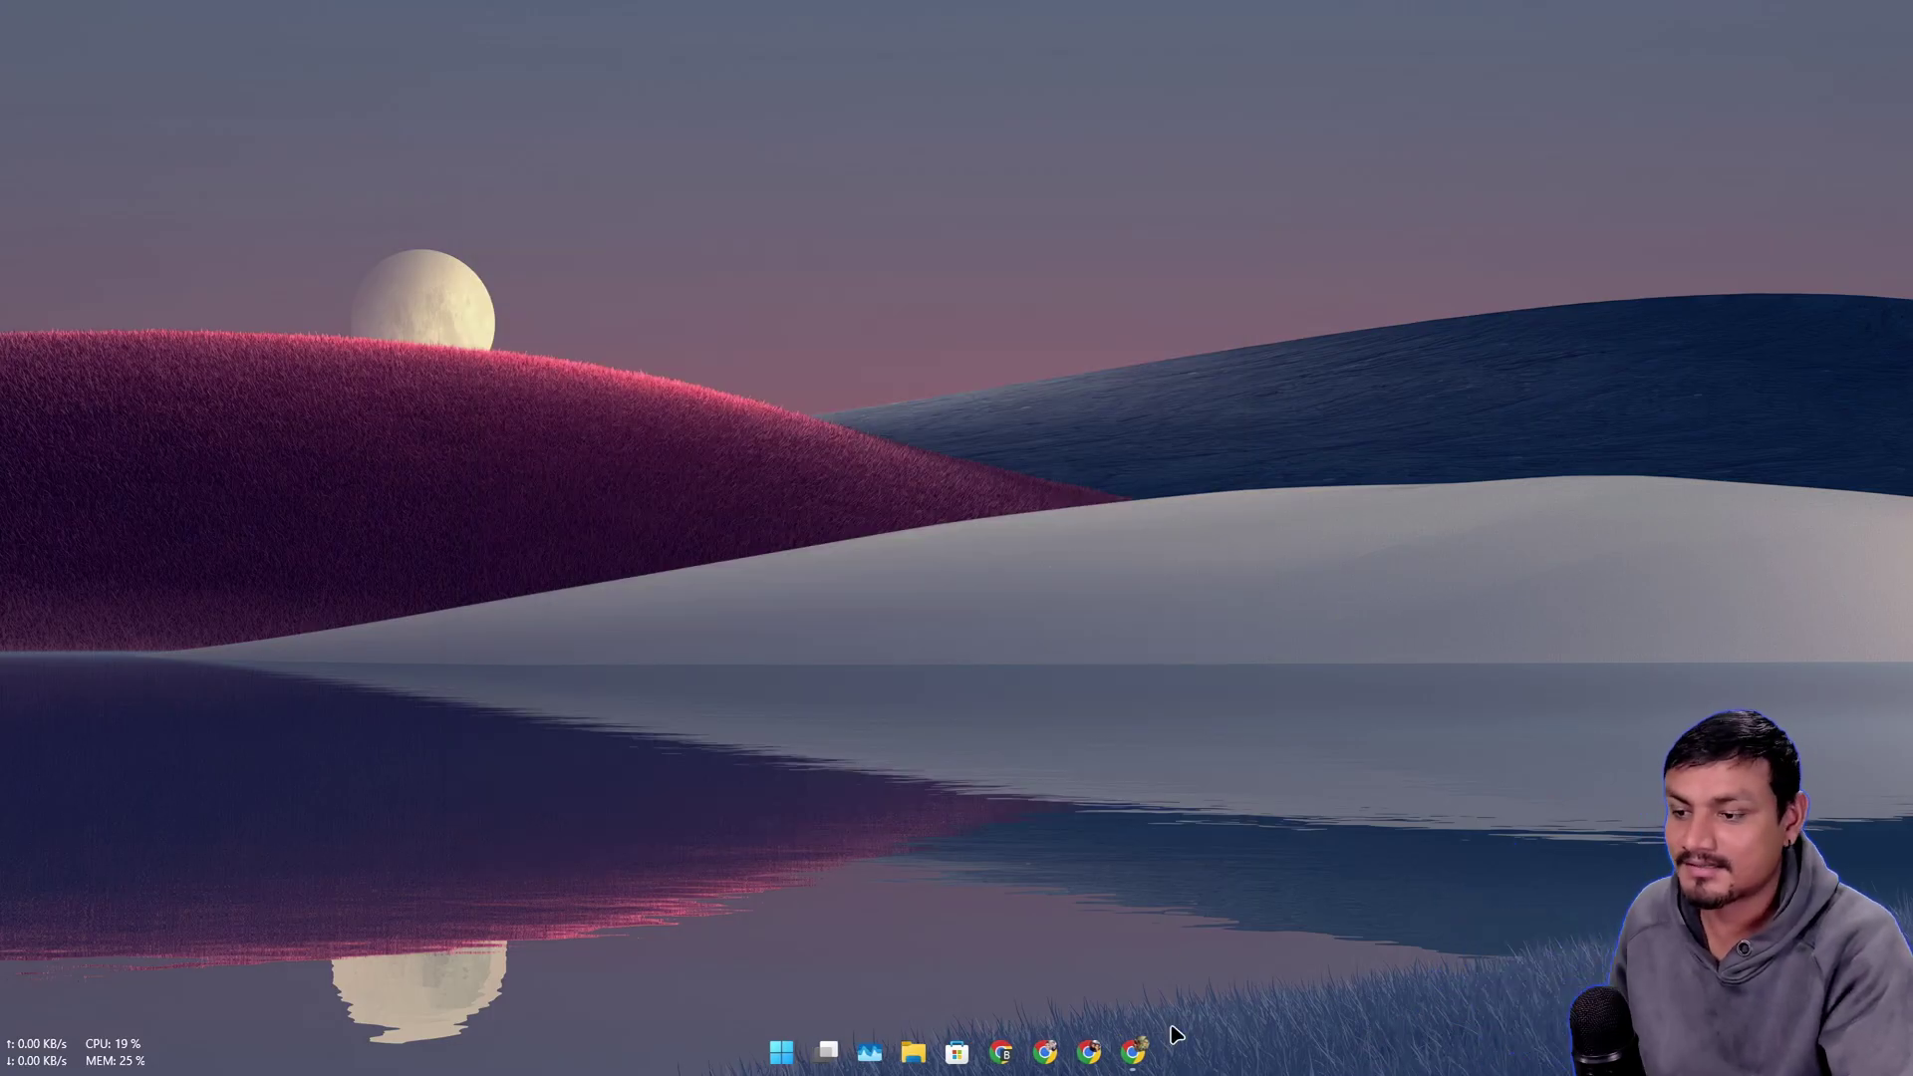
Step: Bring up the blog article and highlight the Themes department mention, then clear stray highlights
{"action": "left_click", "coordinate": [1133, 1051]}
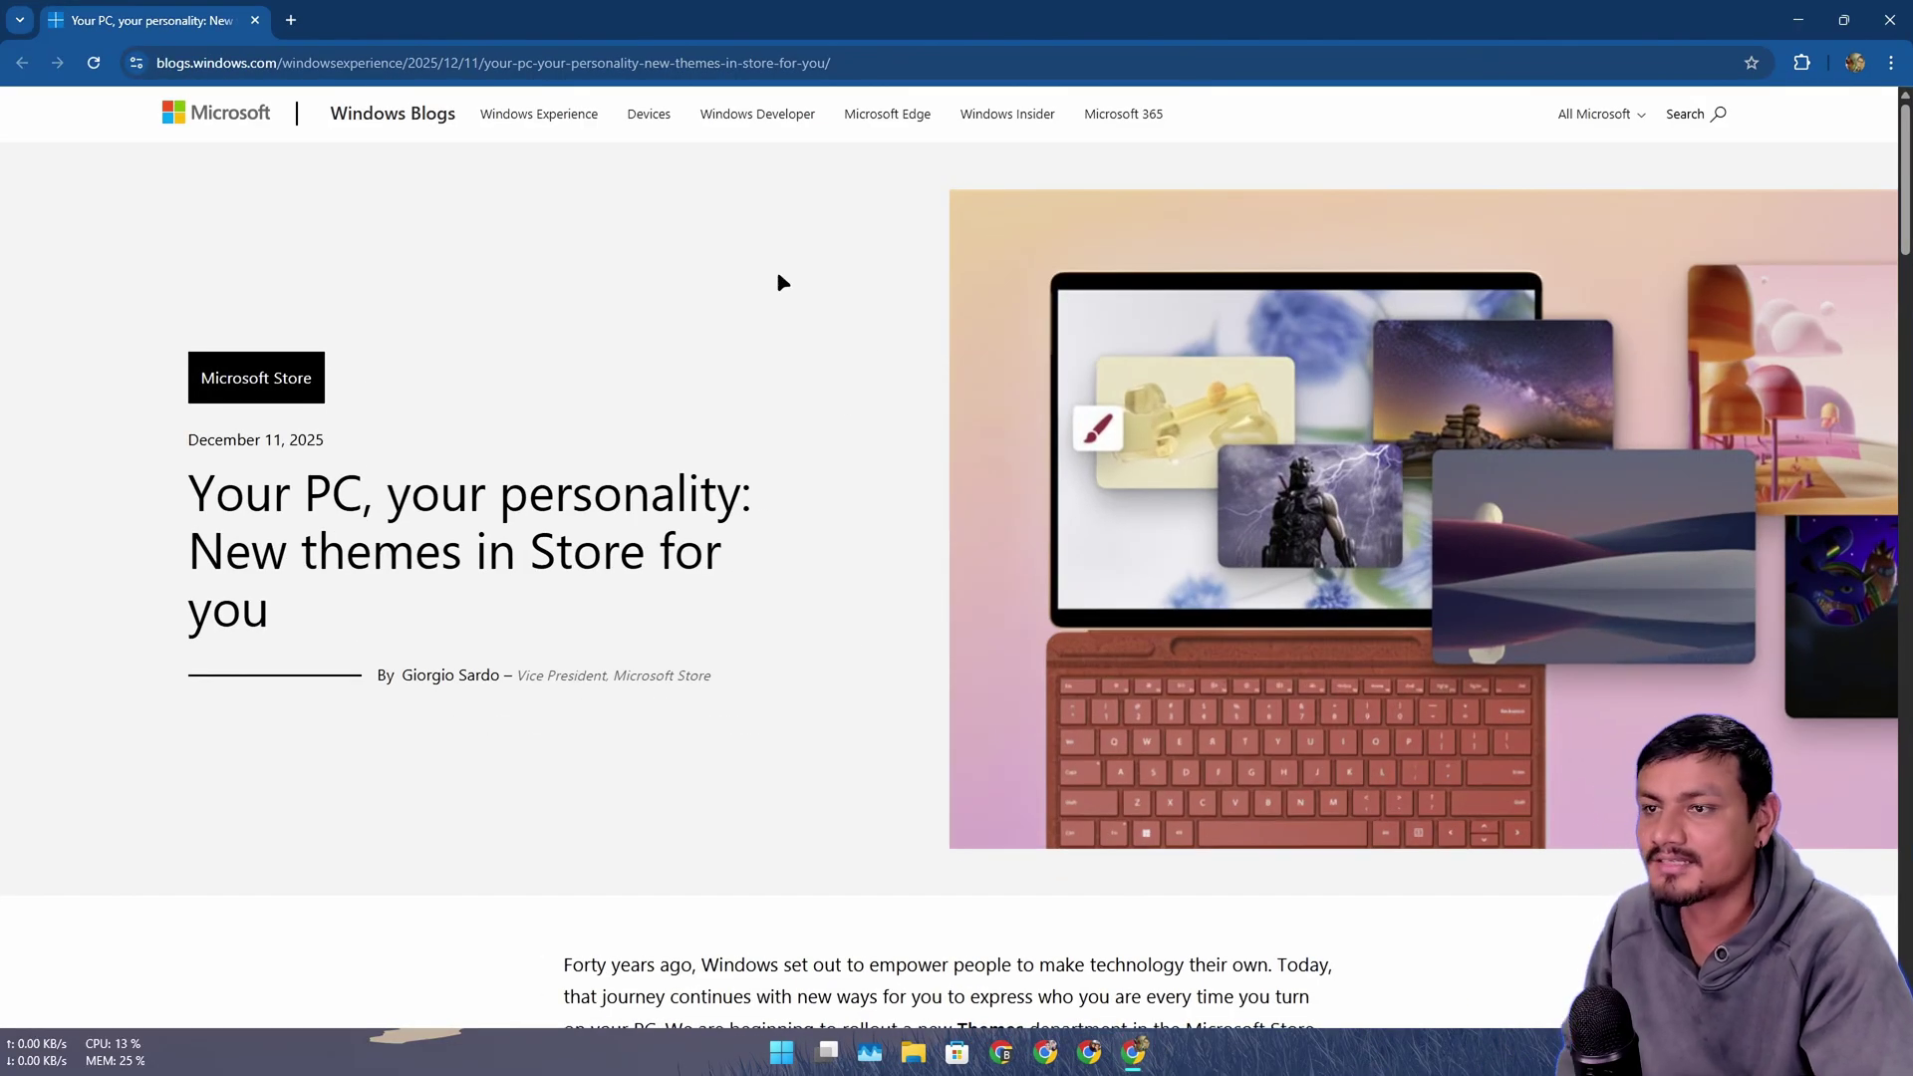
{"action": "scroll", "coordinate": [486, 349], "scroll_direction": "down", "scroll_amount": 1}
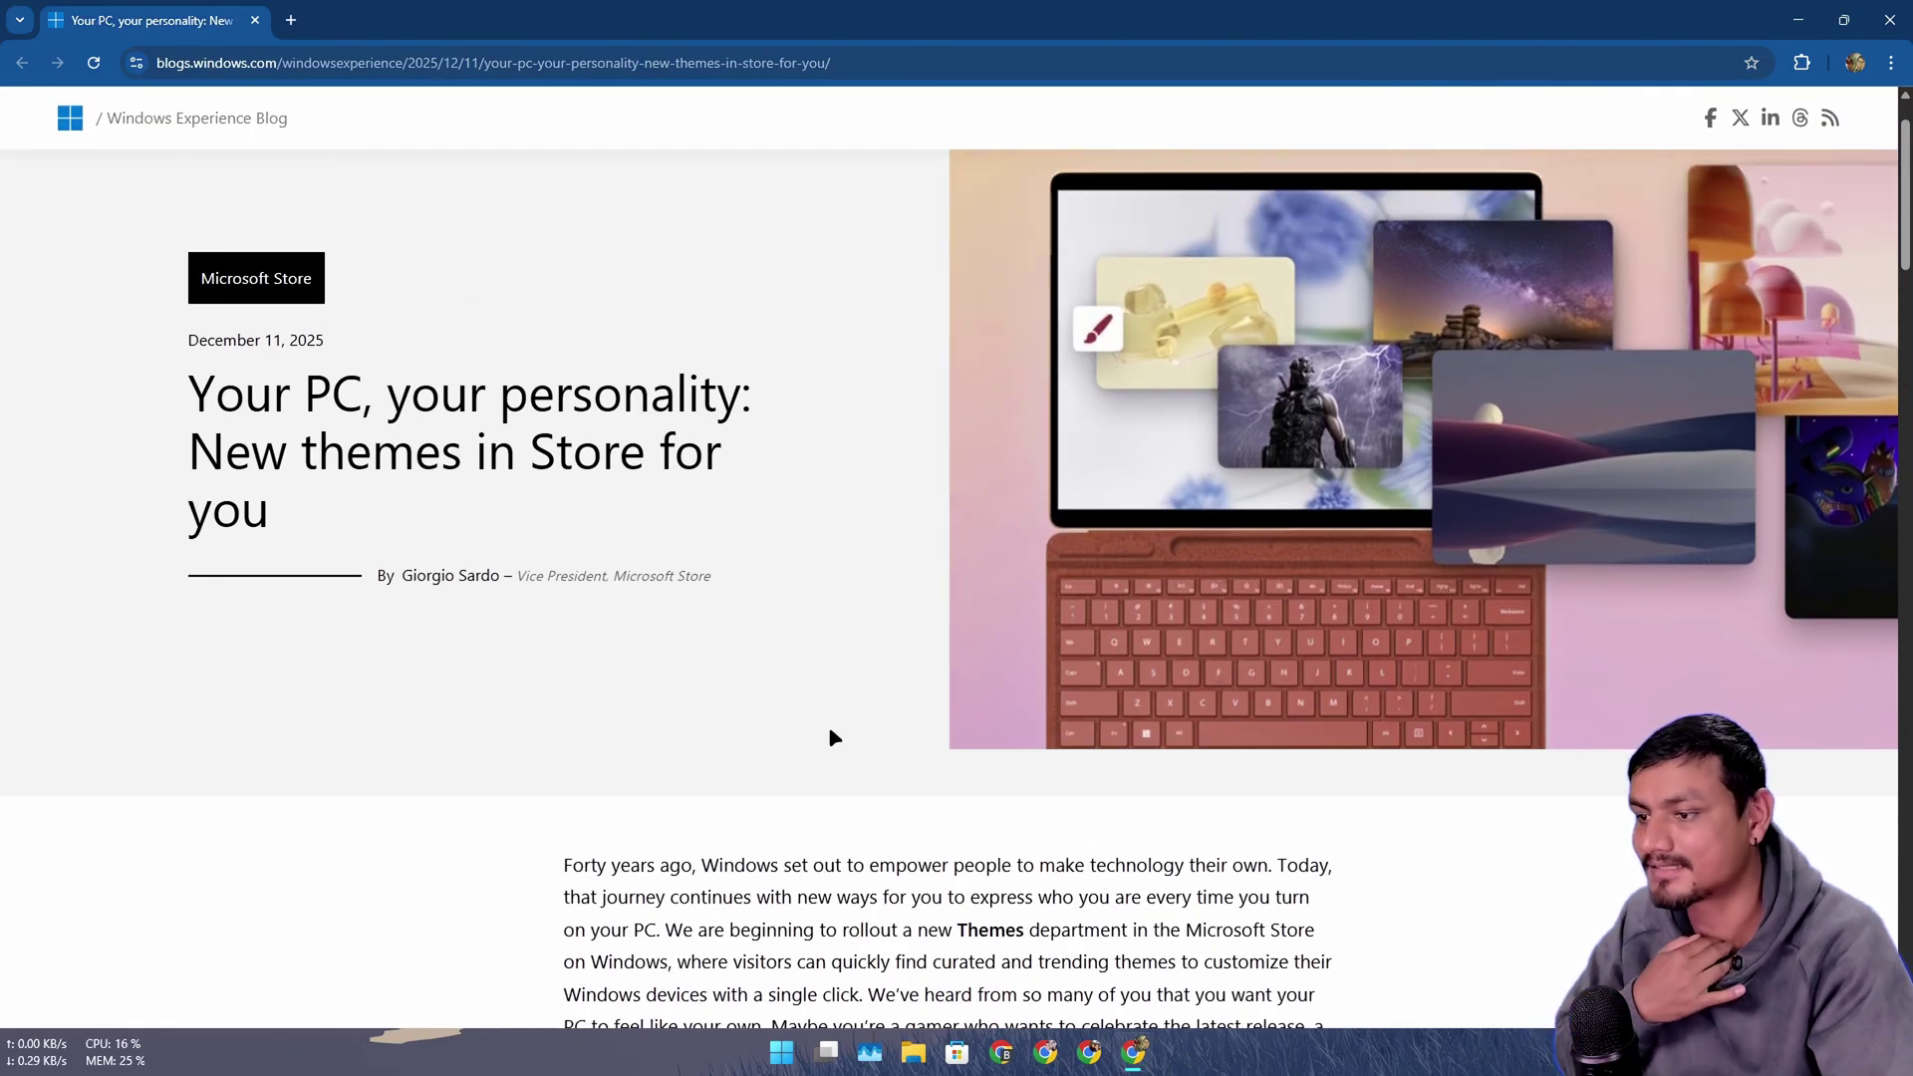
{"action": "scroll", "coordinate": [1007, 656], "scroll_direction": "down", "scroll_amount": 3}
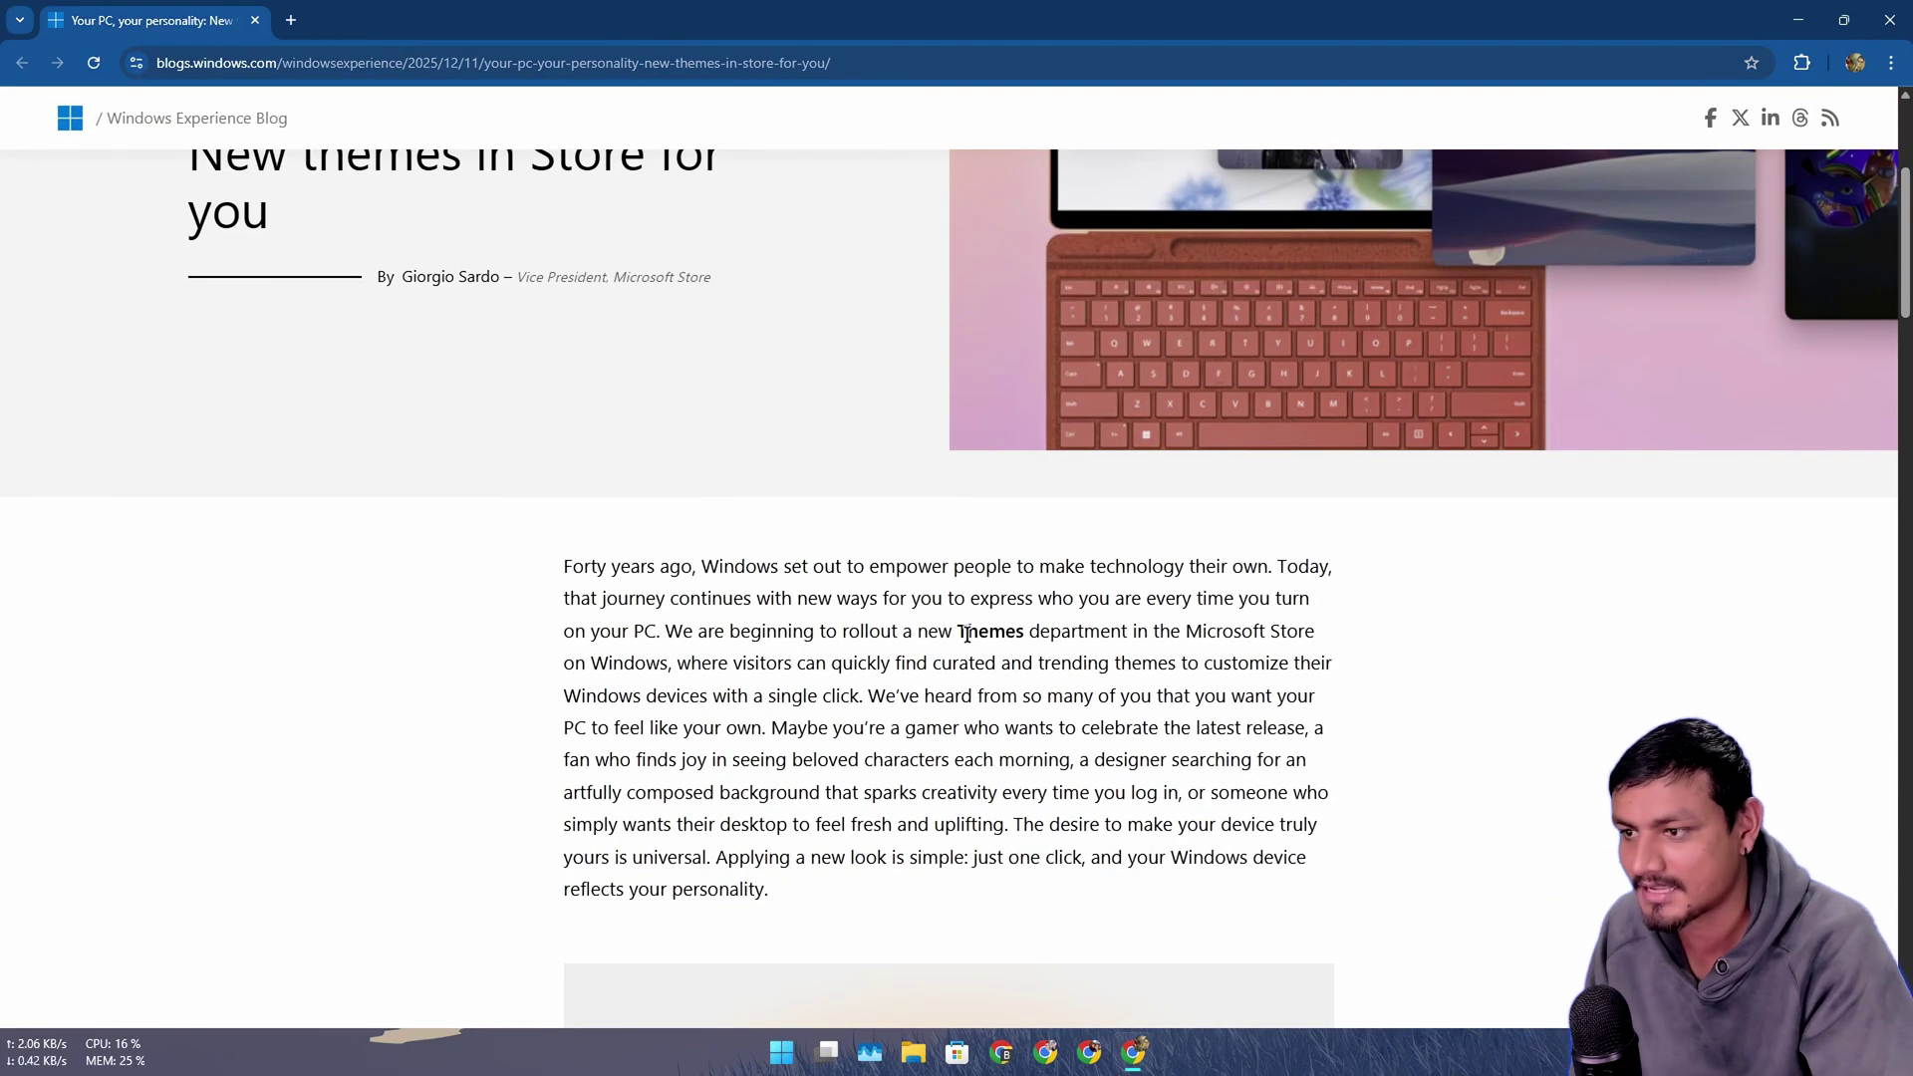
{"action": "left_click_drag", "start_coordinate": [960, 631], "coordinate": [687, 663]}
{"action": "scroll", "coordinate": [687, 663], "scroll_direction": "down", "scroll_amount": 2}
{"action": "left_click_drag", "start_coordinate": [542, 365], "coordinate": [888, 435]}
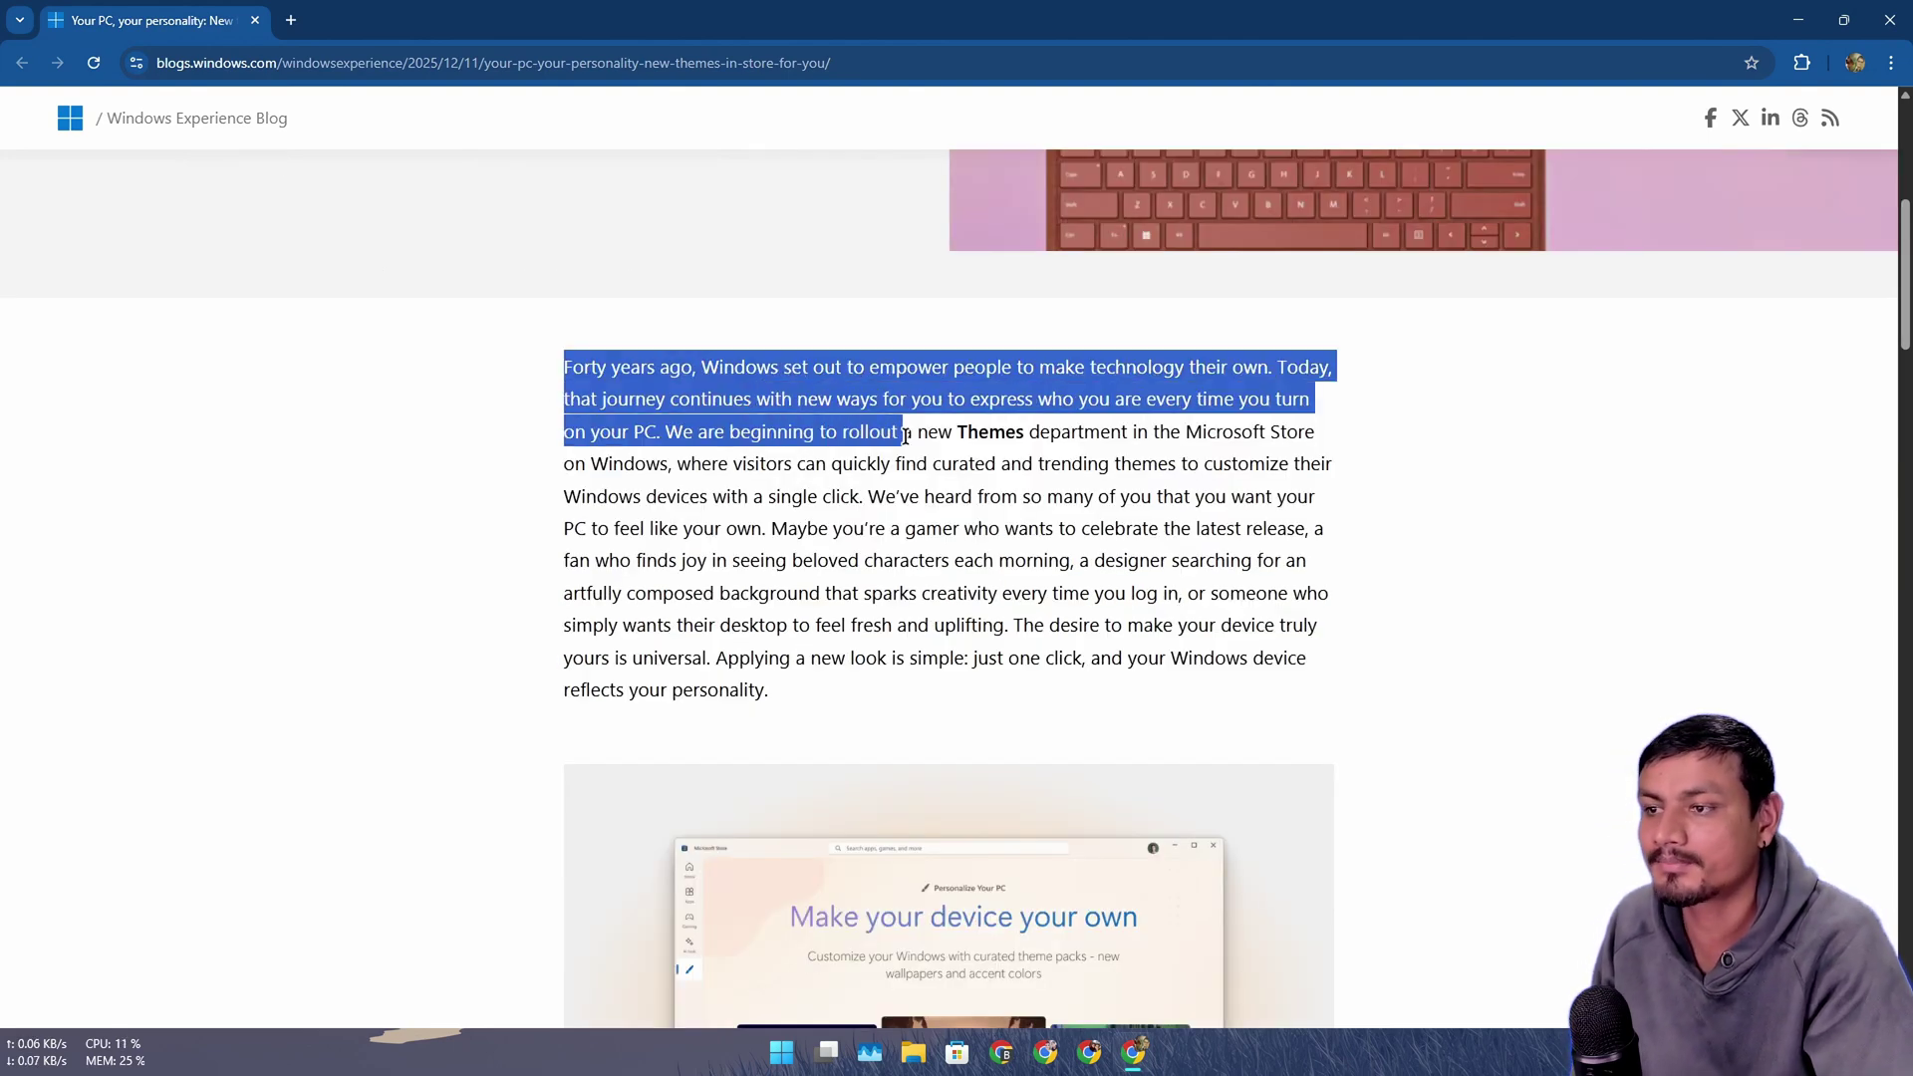
{"action": "left_click_drag", "start_coordinate": [1005, 448], "coordinate": [1006, 449]}
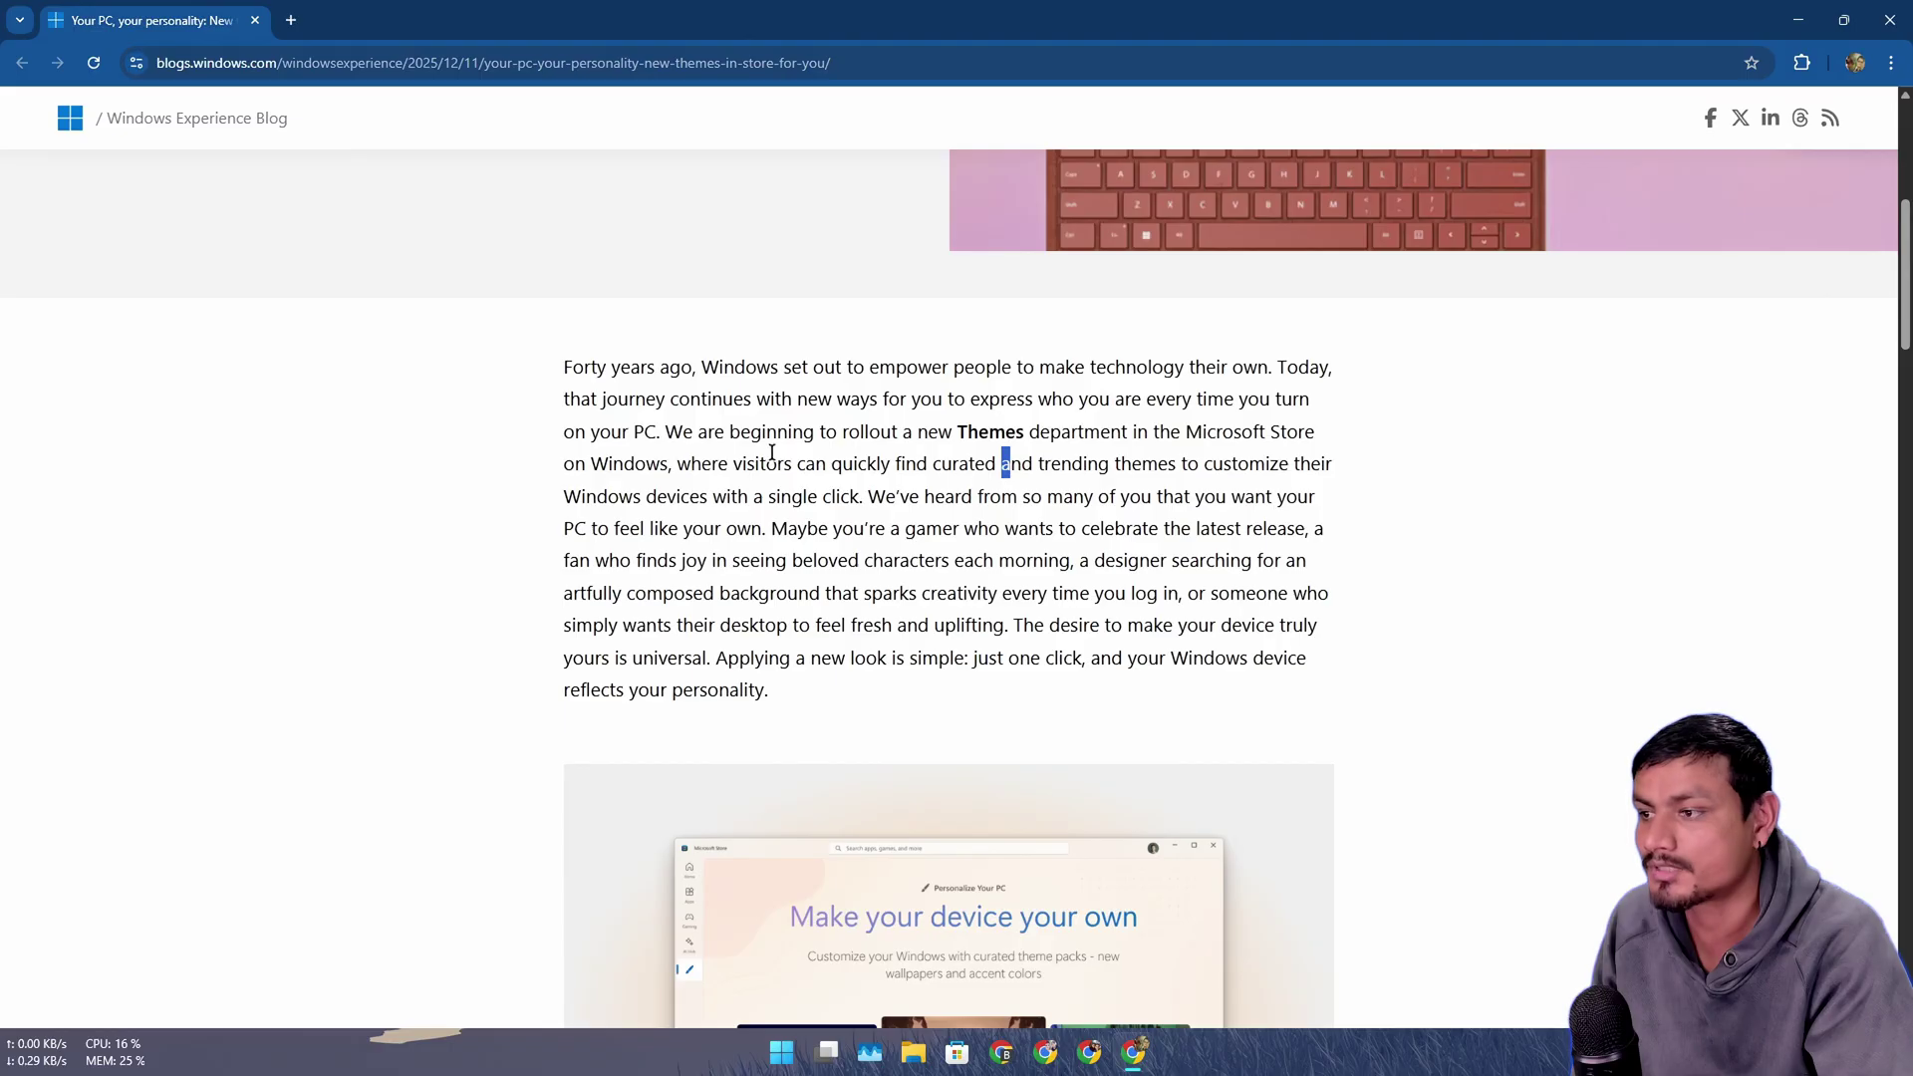
{"action": "left_click", "coordinate": [812, 417]}
Step: Highlight the one-click personalization passage and close the Microsoft Store window
{"action": "scroll", "coordinate": [812, 416], "scroll_direction": "down", "scroll_amount": 1}
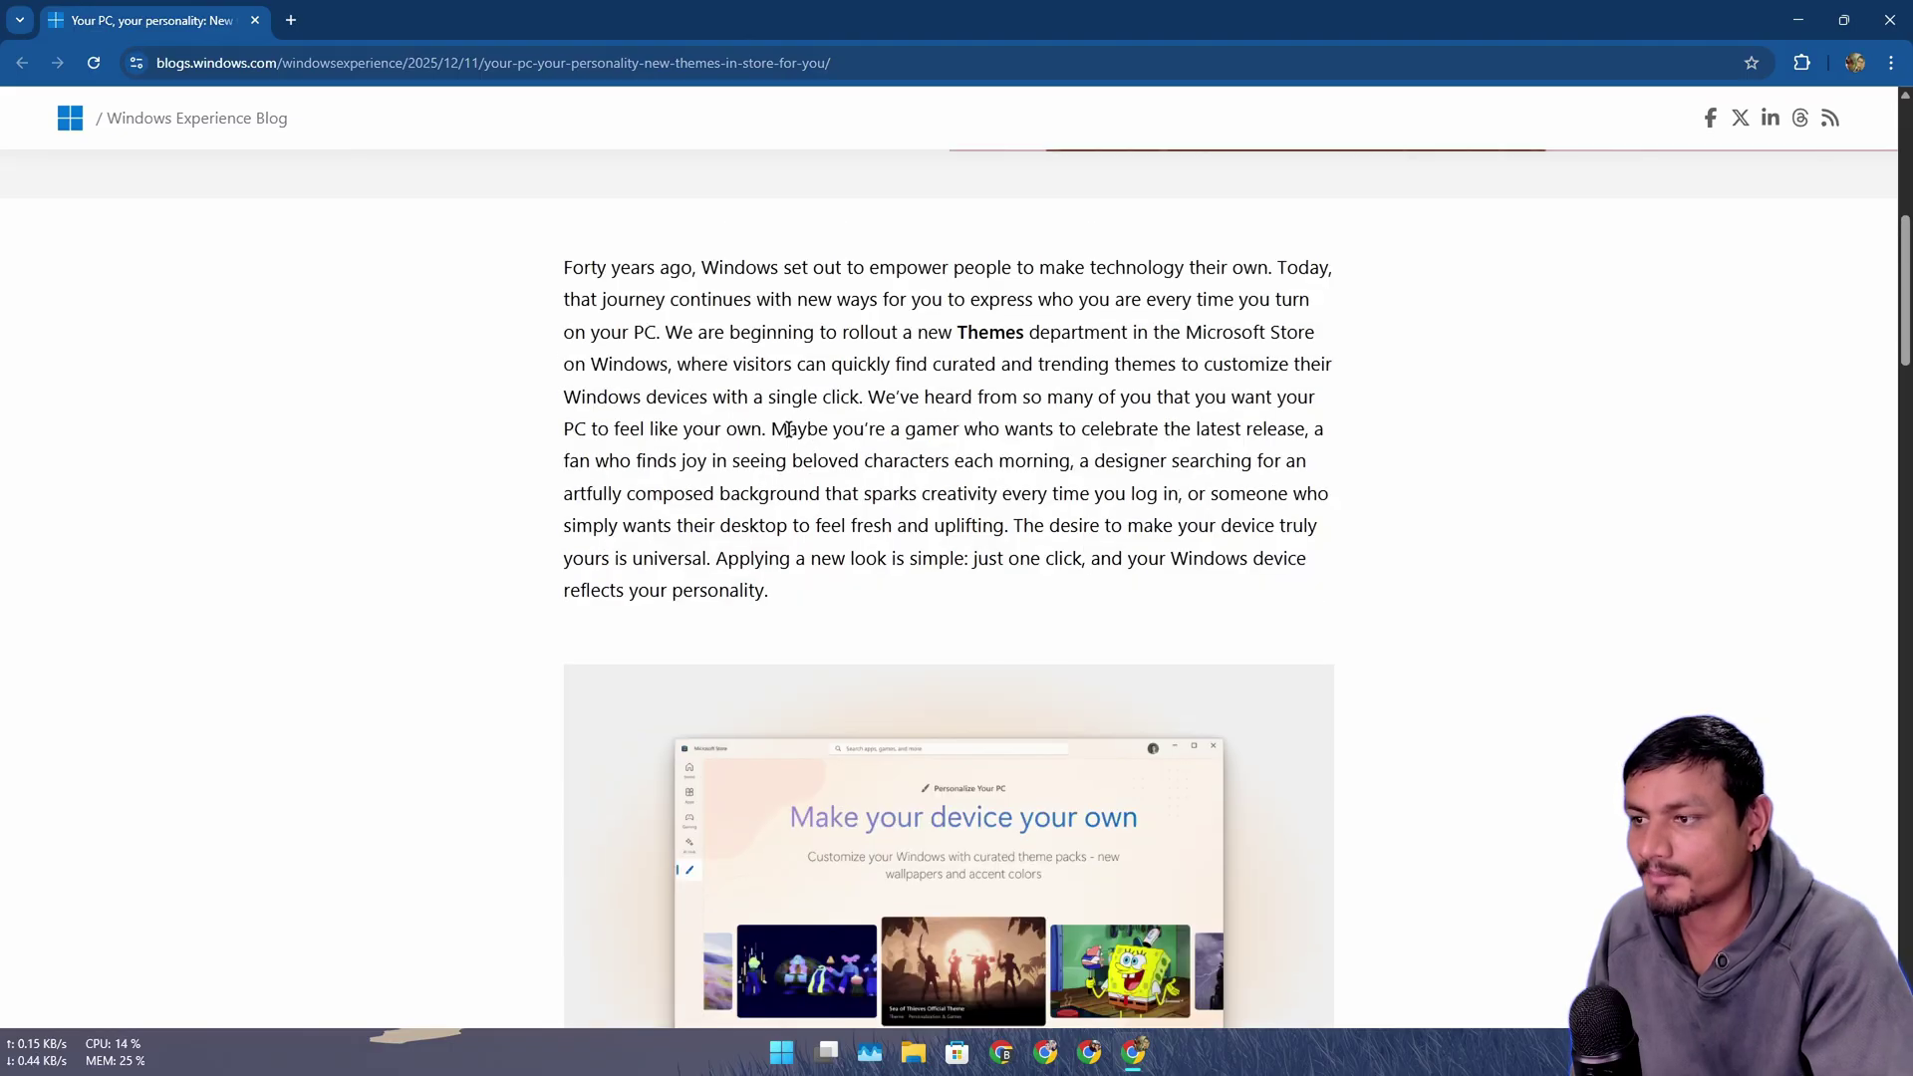
{"action": "left_click_drag", "start_coordinate": [775, 428], "coordinate": [1062, 558]}
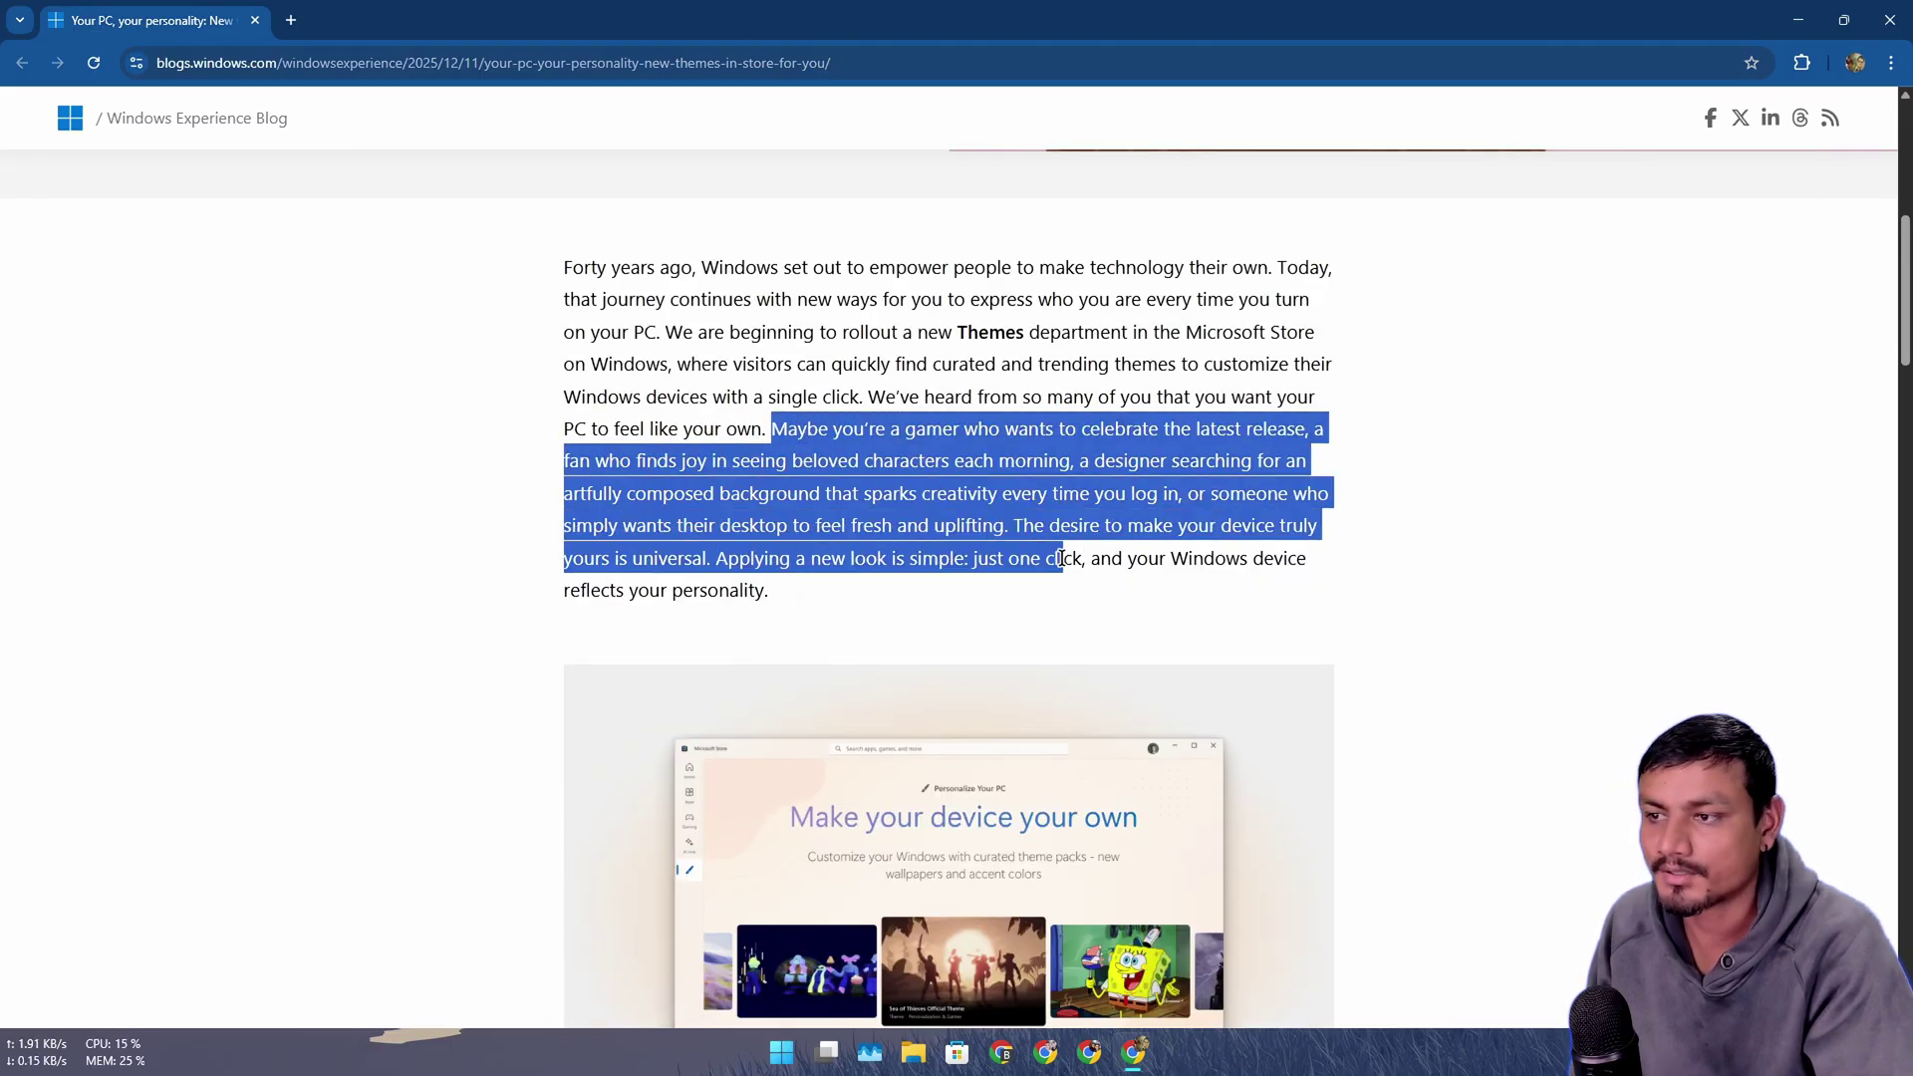
{"action": "scroll", "coordinate": [1062, 557], "scroll_direction": "down", "scroll_amount": 5}
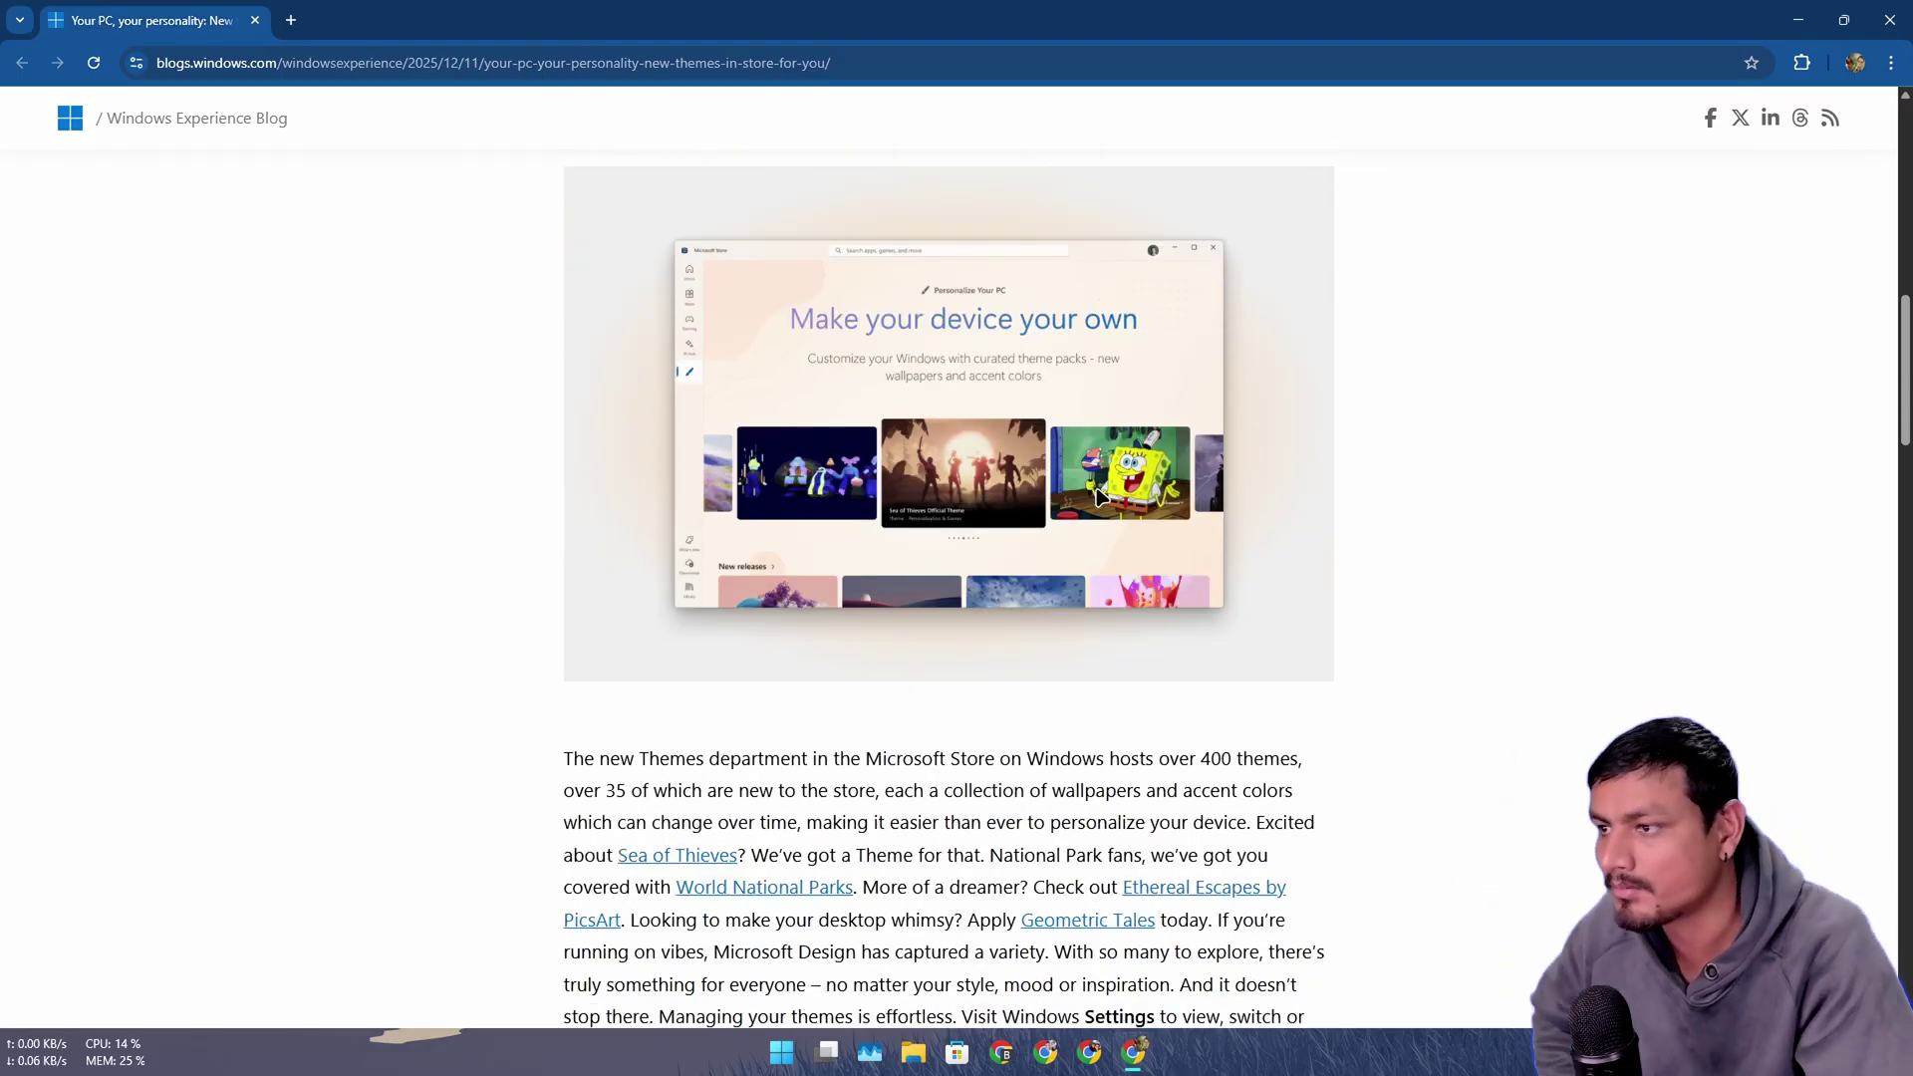
{"action": "scroll", "coordinate": [1097, 496], "scroll_direction": "down", "scroll_amount": 4}
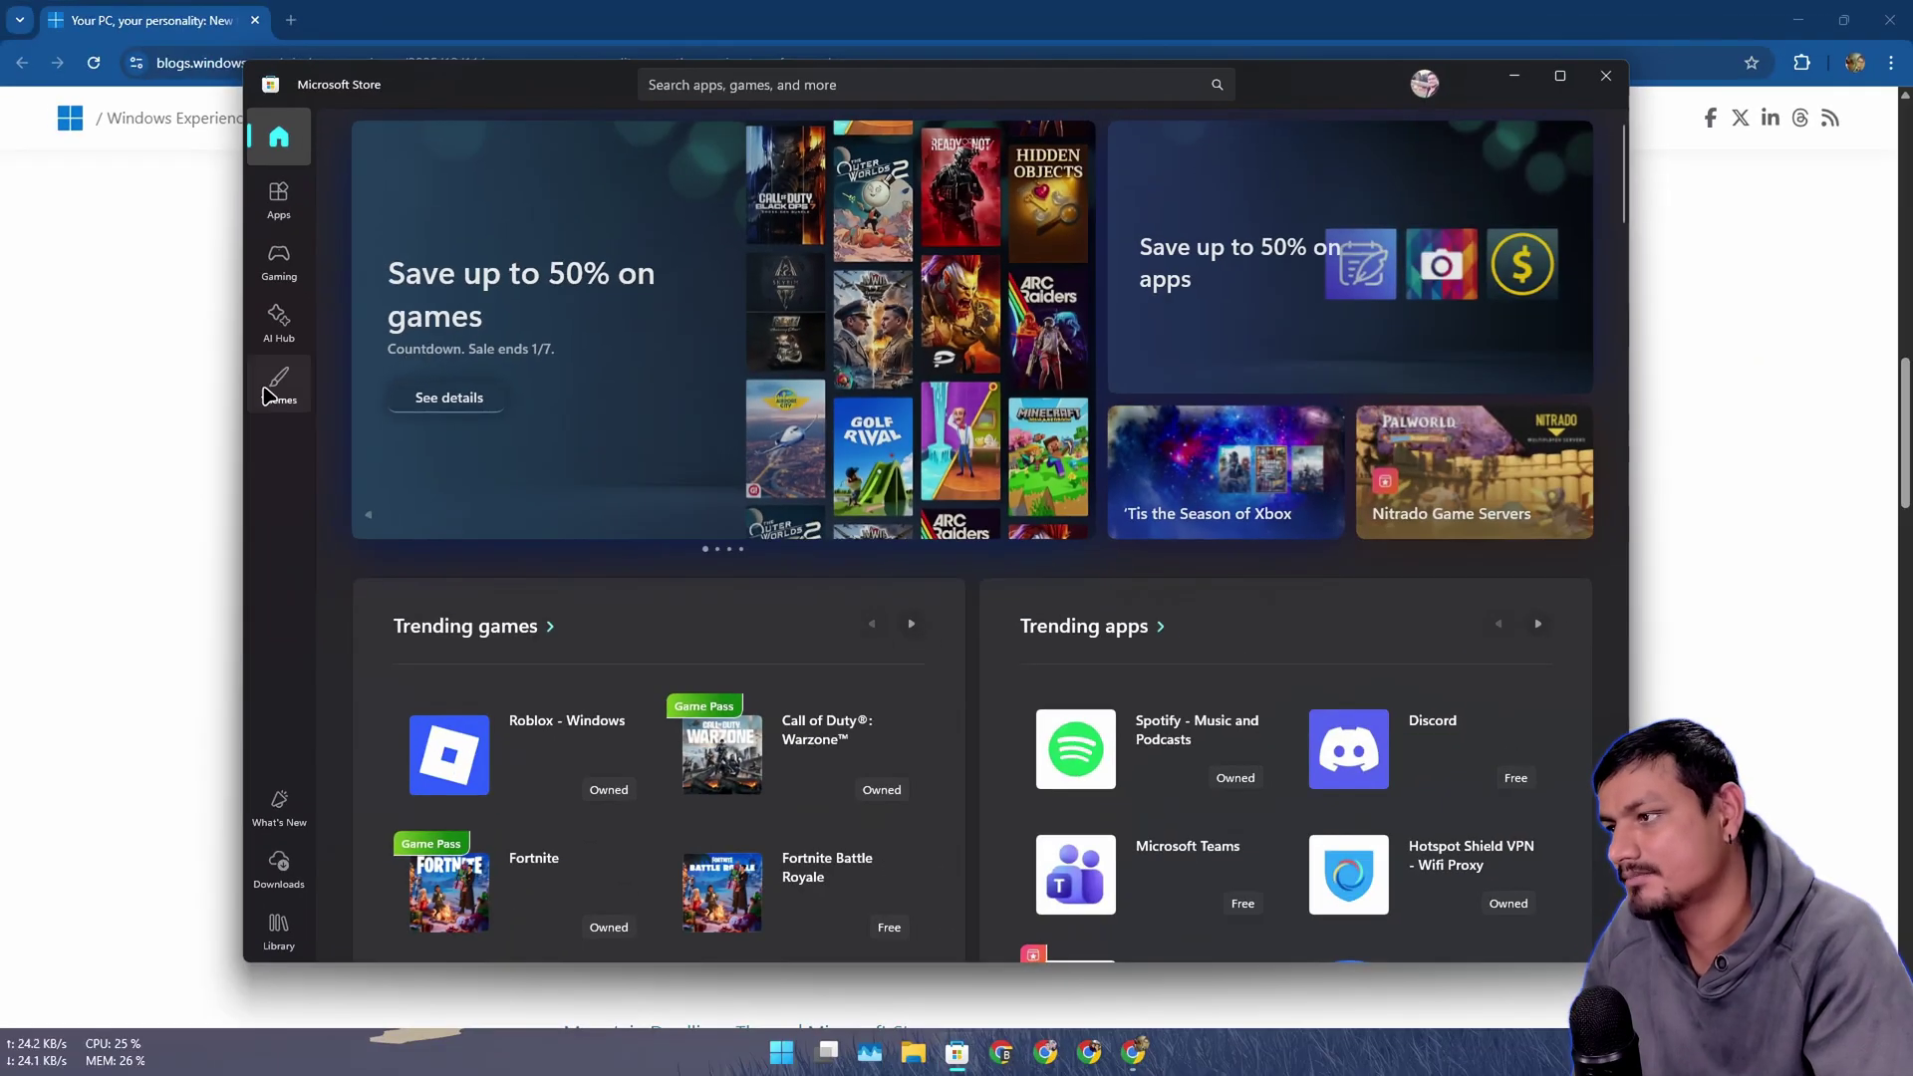
{"action": "left_click", "coordinate": [1605, 76]}
Step: Read on to Looking ahead and highlight the paragraph about personalization apps
{"action": "scroll", "coordinate": [771, 429], "scroll_direction": "up", "scroll_amount": 3}
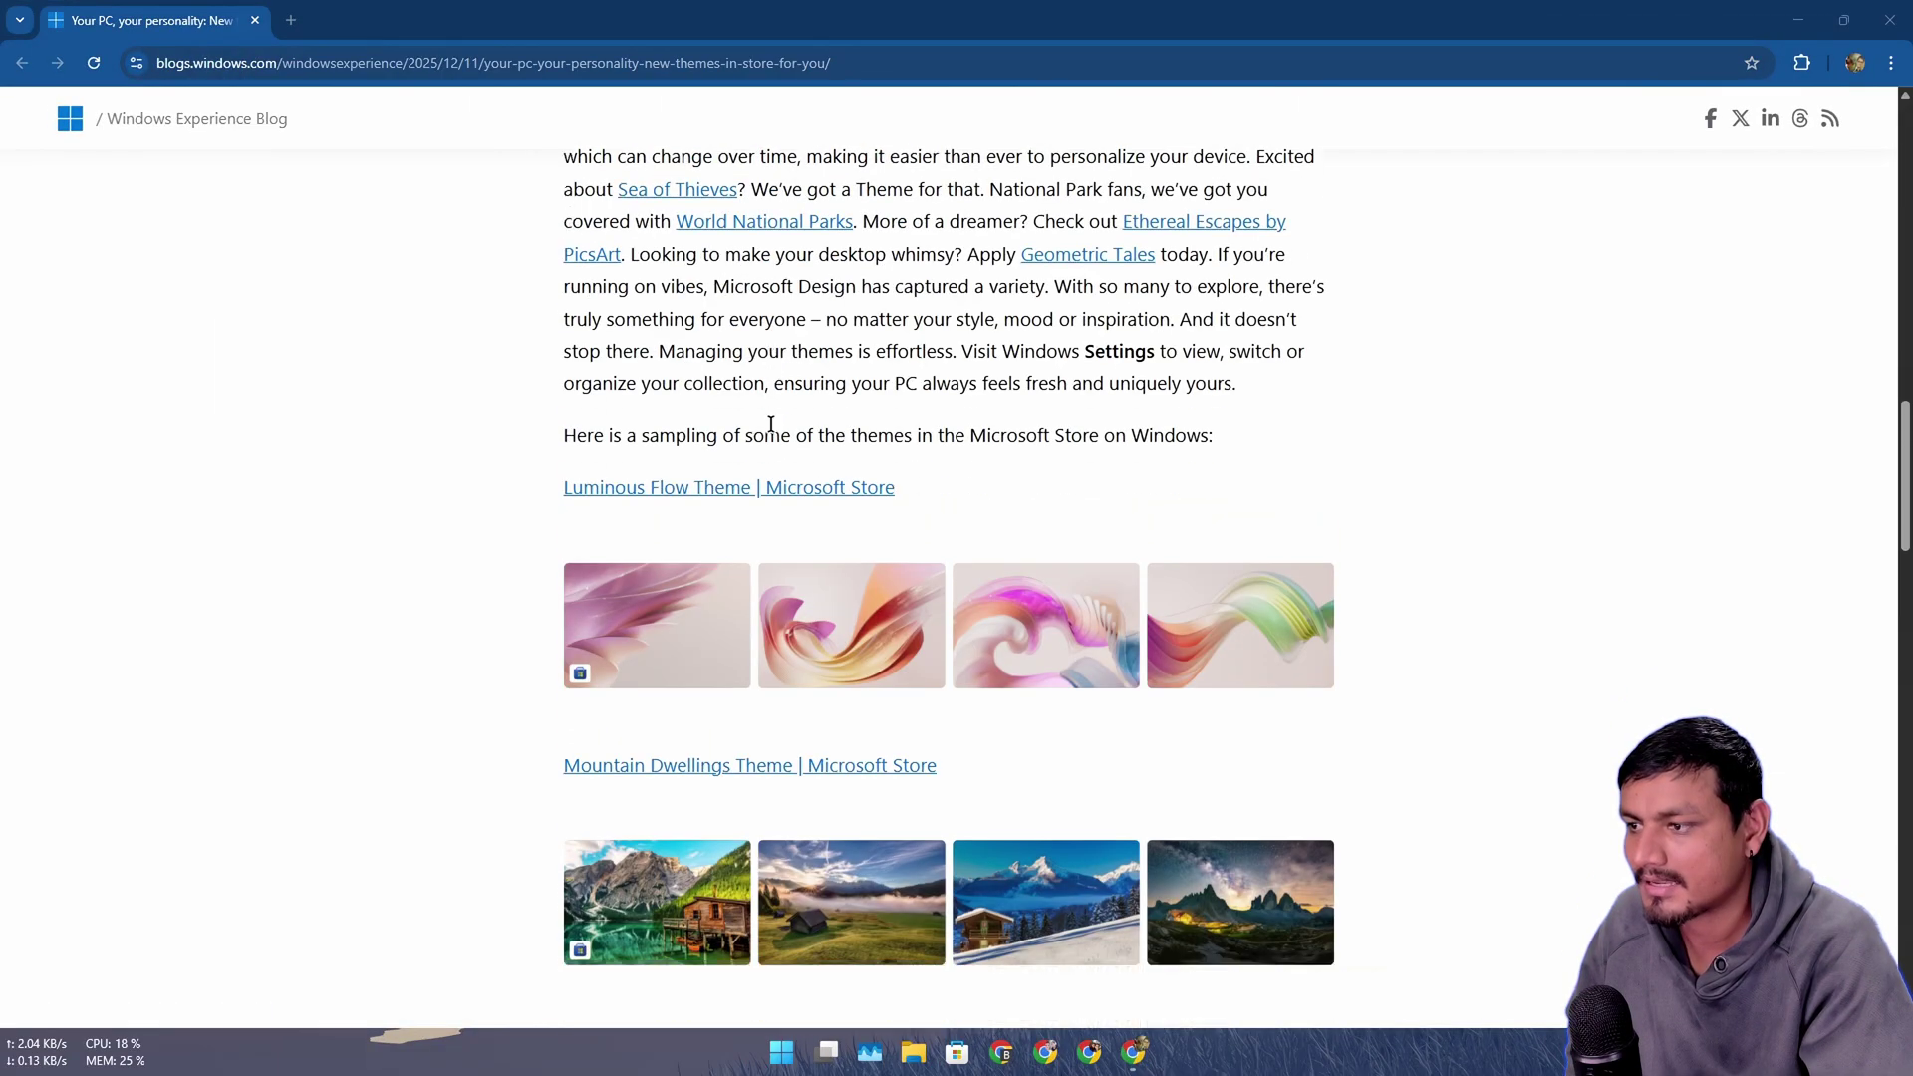
{"action": "scroll", "coordinate": [771, 425], "scroll_direction": "down", "scroll_amount": 6}
{"action": "scroll", "coordinate": [692, 448], "scroll_direction": "down", "scroll_amount": 4}
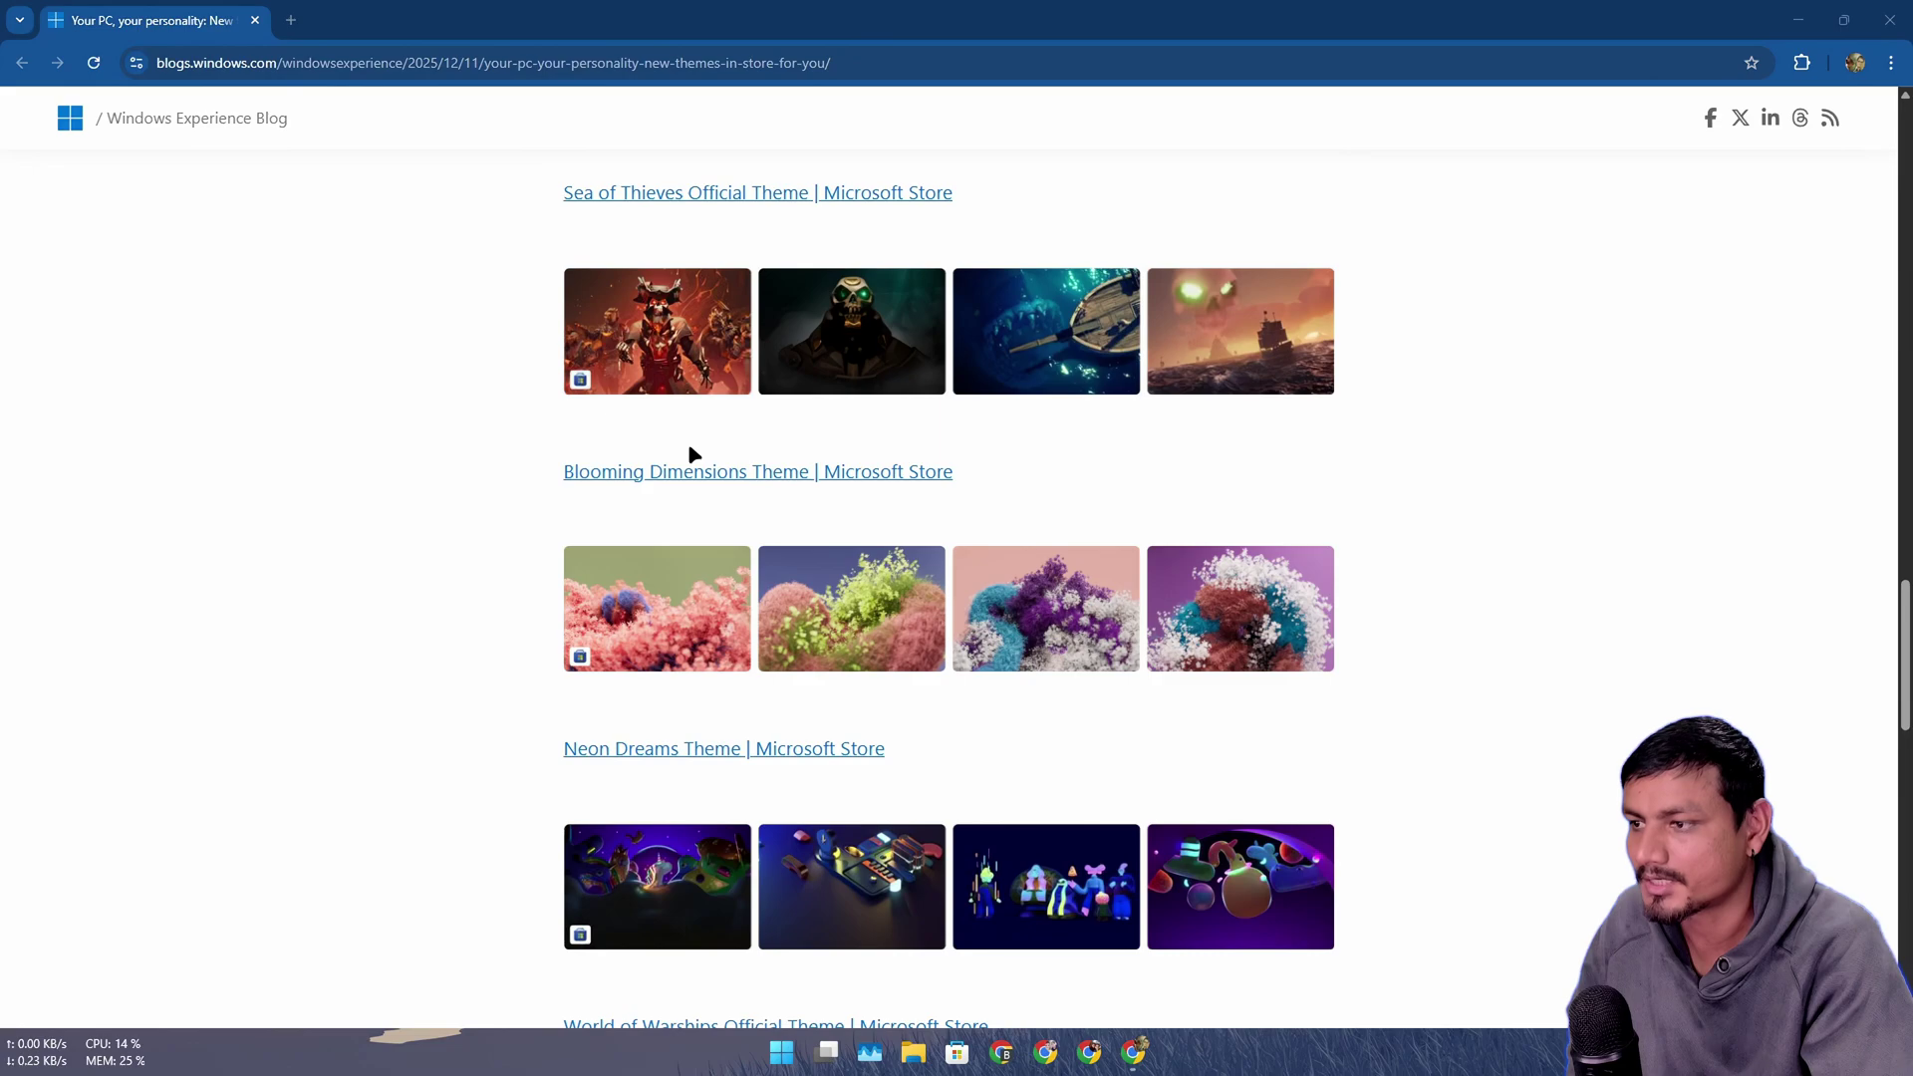
{"action": "scroll", "coordinate": [696, 449], "scroll_direction": "up", "scroll_amount": 5}
{"action": "scroll", "coordinate": [697, 438], "scroll_direction": "down", "scroll_amount": 6}
{"action": "scroll", "coordinate": [737, 474], "scroll_direction": "down", "scroll_amount": 10}
{"action": "scroll", "coordinate": [1106, 528], "scroll_direction": "down", "scroll_amount": 5}
{"action": "scroll", "coordinate": [1096, 499], "scroll_direction": "down", "scroll_amount": 2}
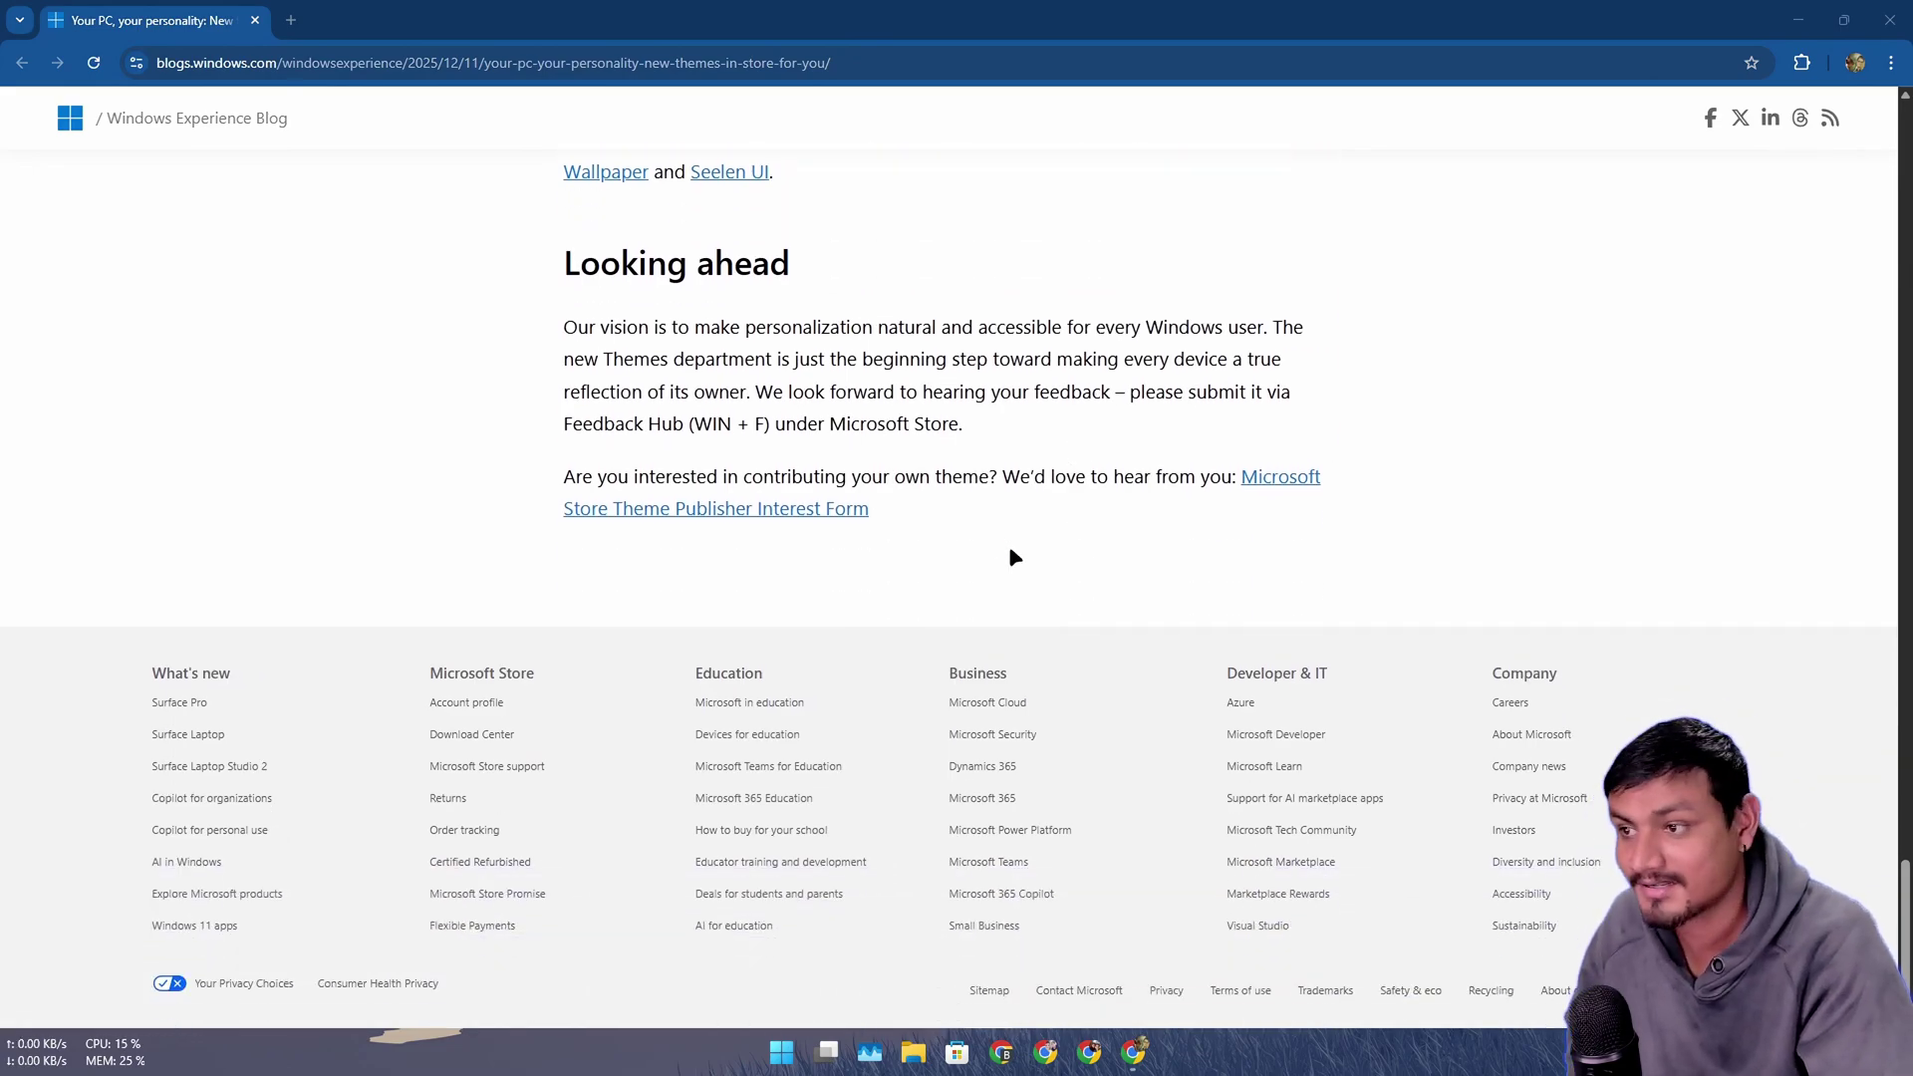
{"action": "scroll", "coordinate": [1011, 555], "scroll_direction": "up", "scroll_amount": 2}
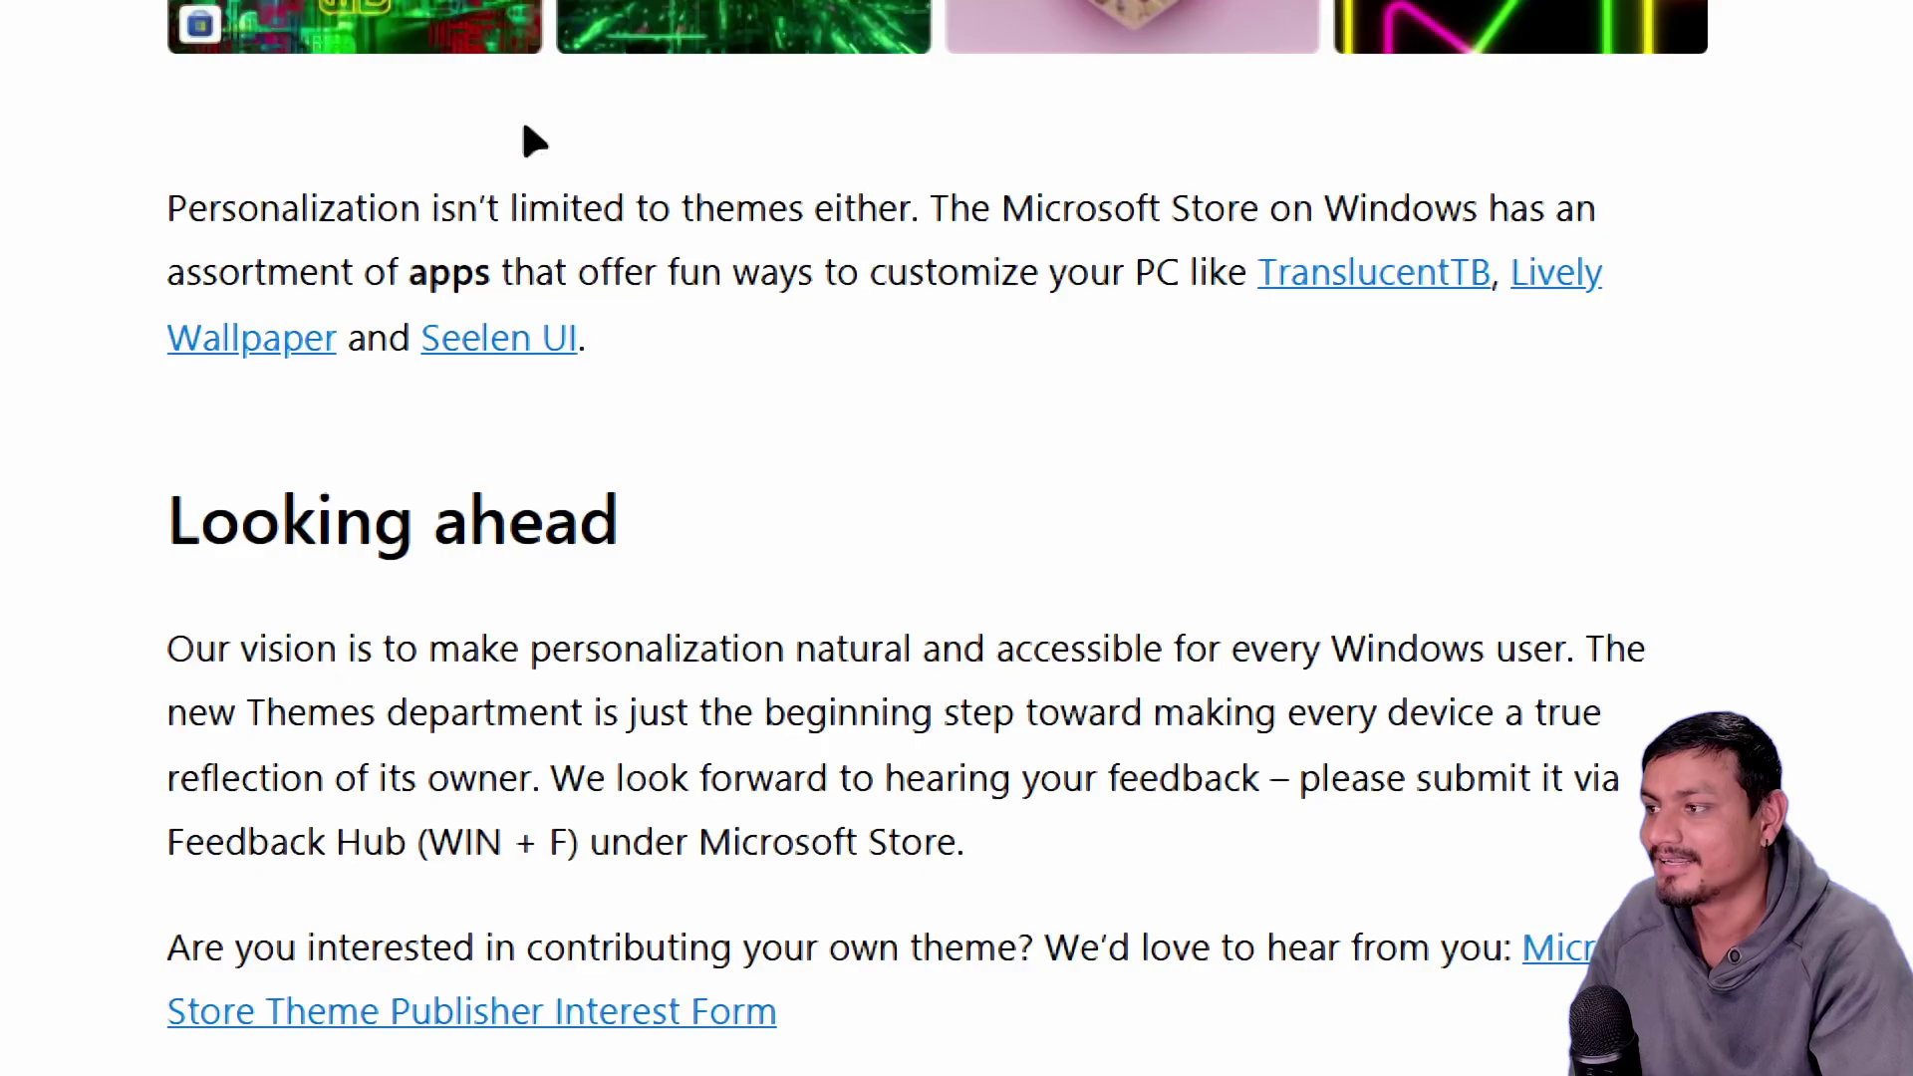
{"action": "scroll", "coordinate": [522, 80], "scroll_direction": "up", "scroll_amount": 1}
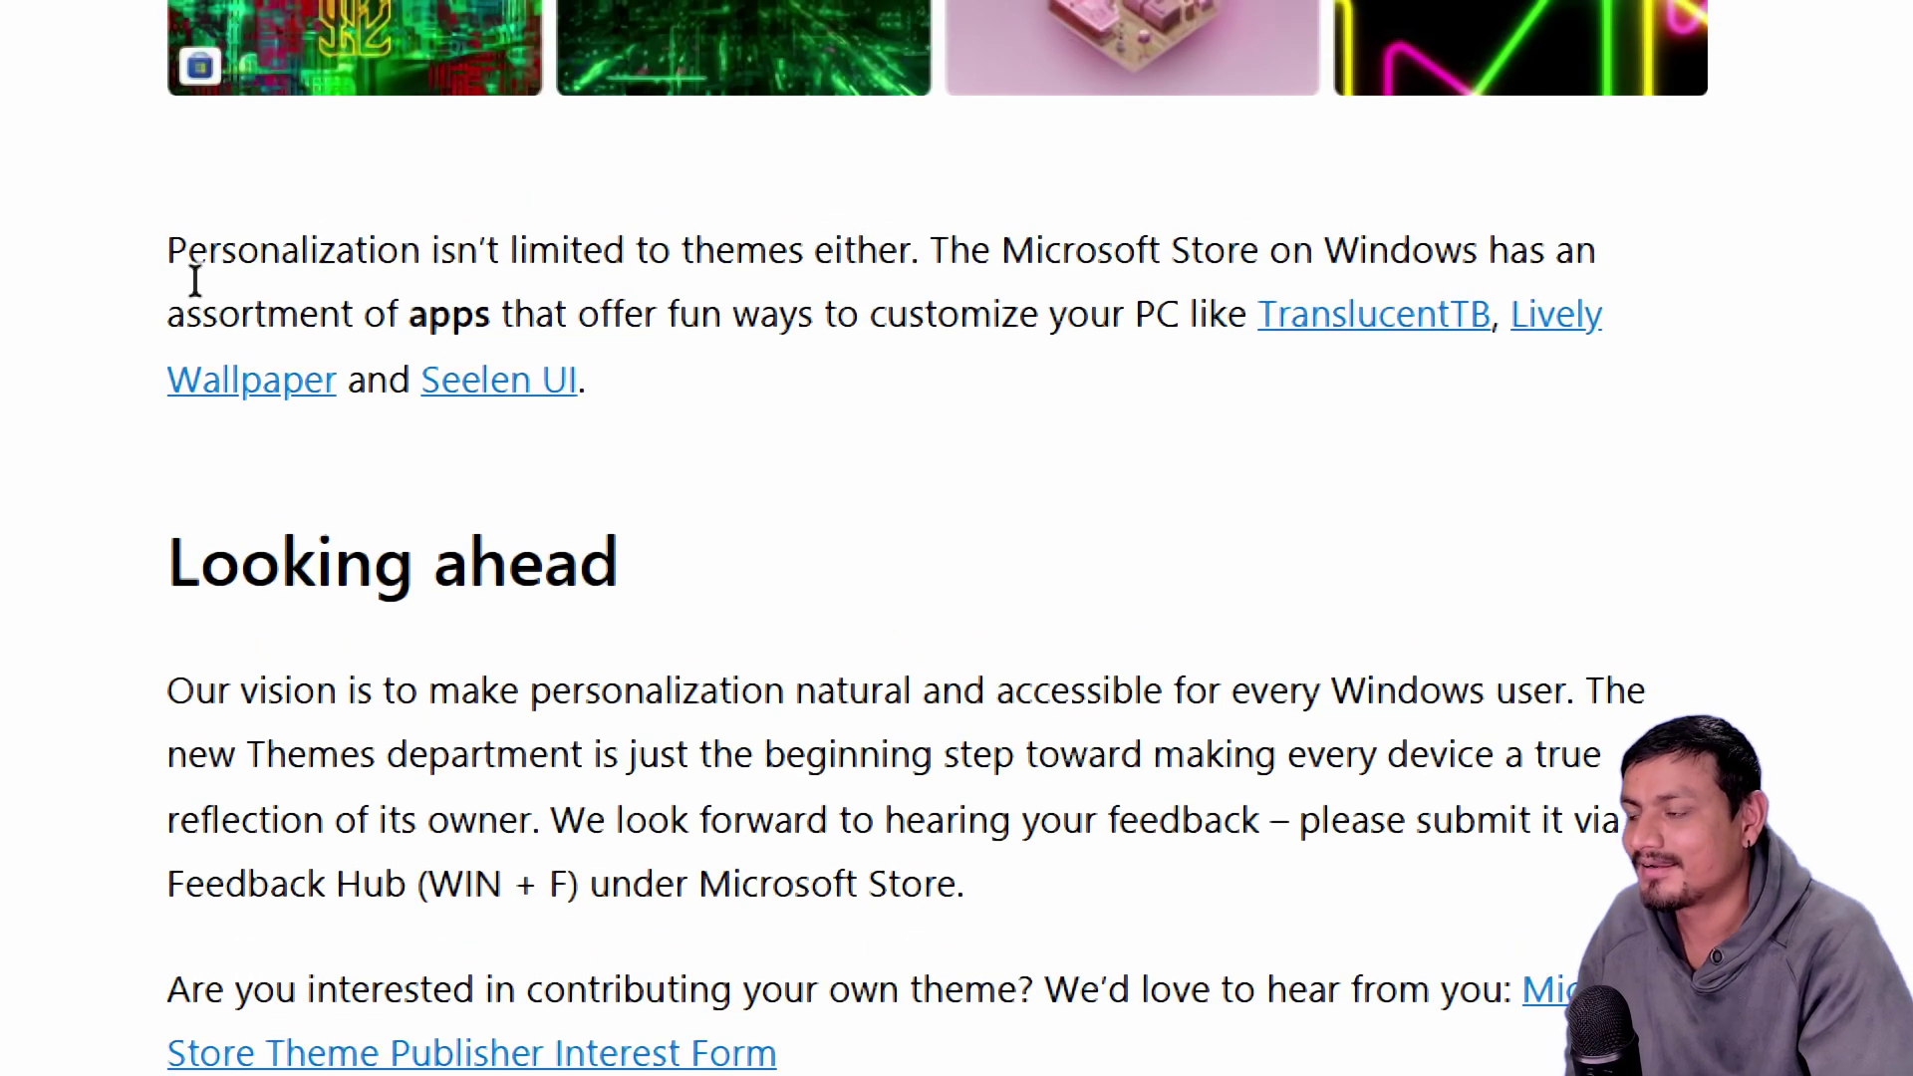
{"action": "left_click_drag", "start_coordinate": [171, 242], "coordinate": [827, 378]}
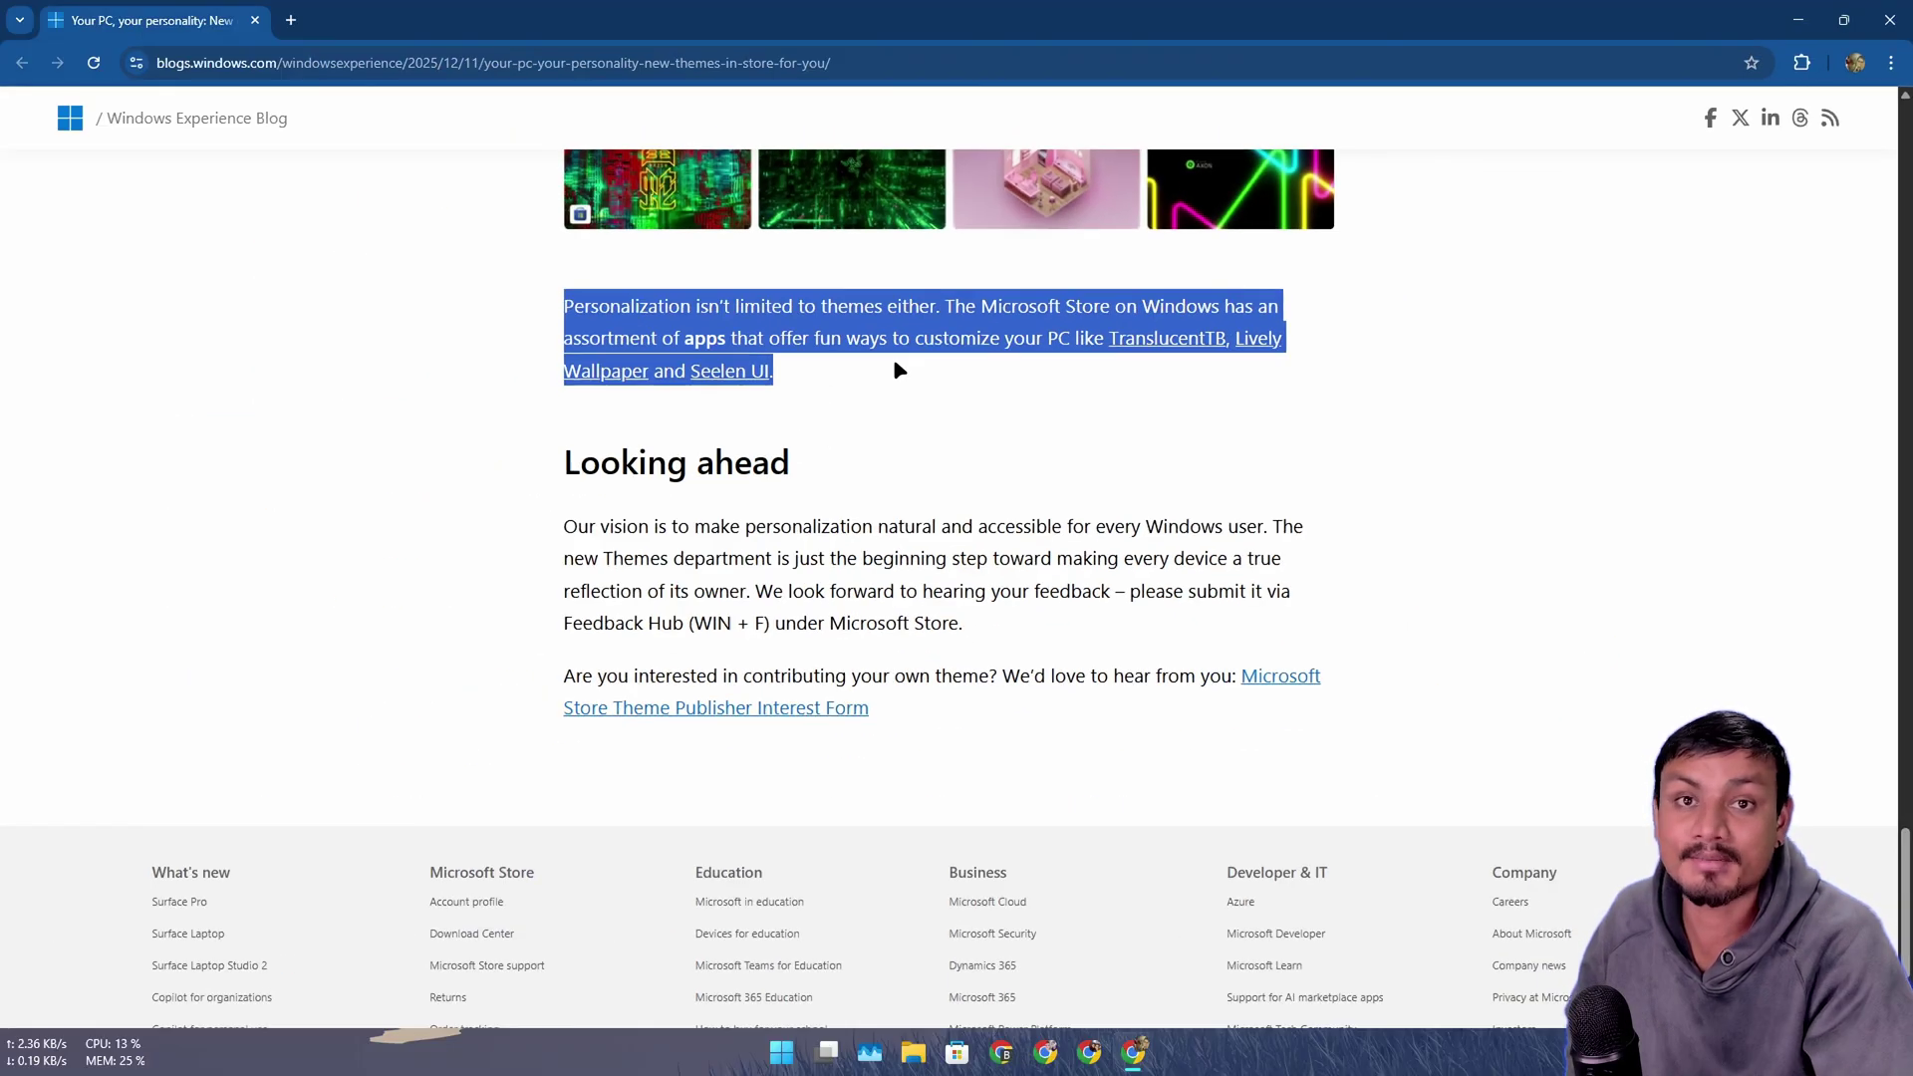
Step: Open the Lively Wallpaper and Seelen UI links from the article in new tabs
{"action": "left_click", "coordinate": [906, 317]}
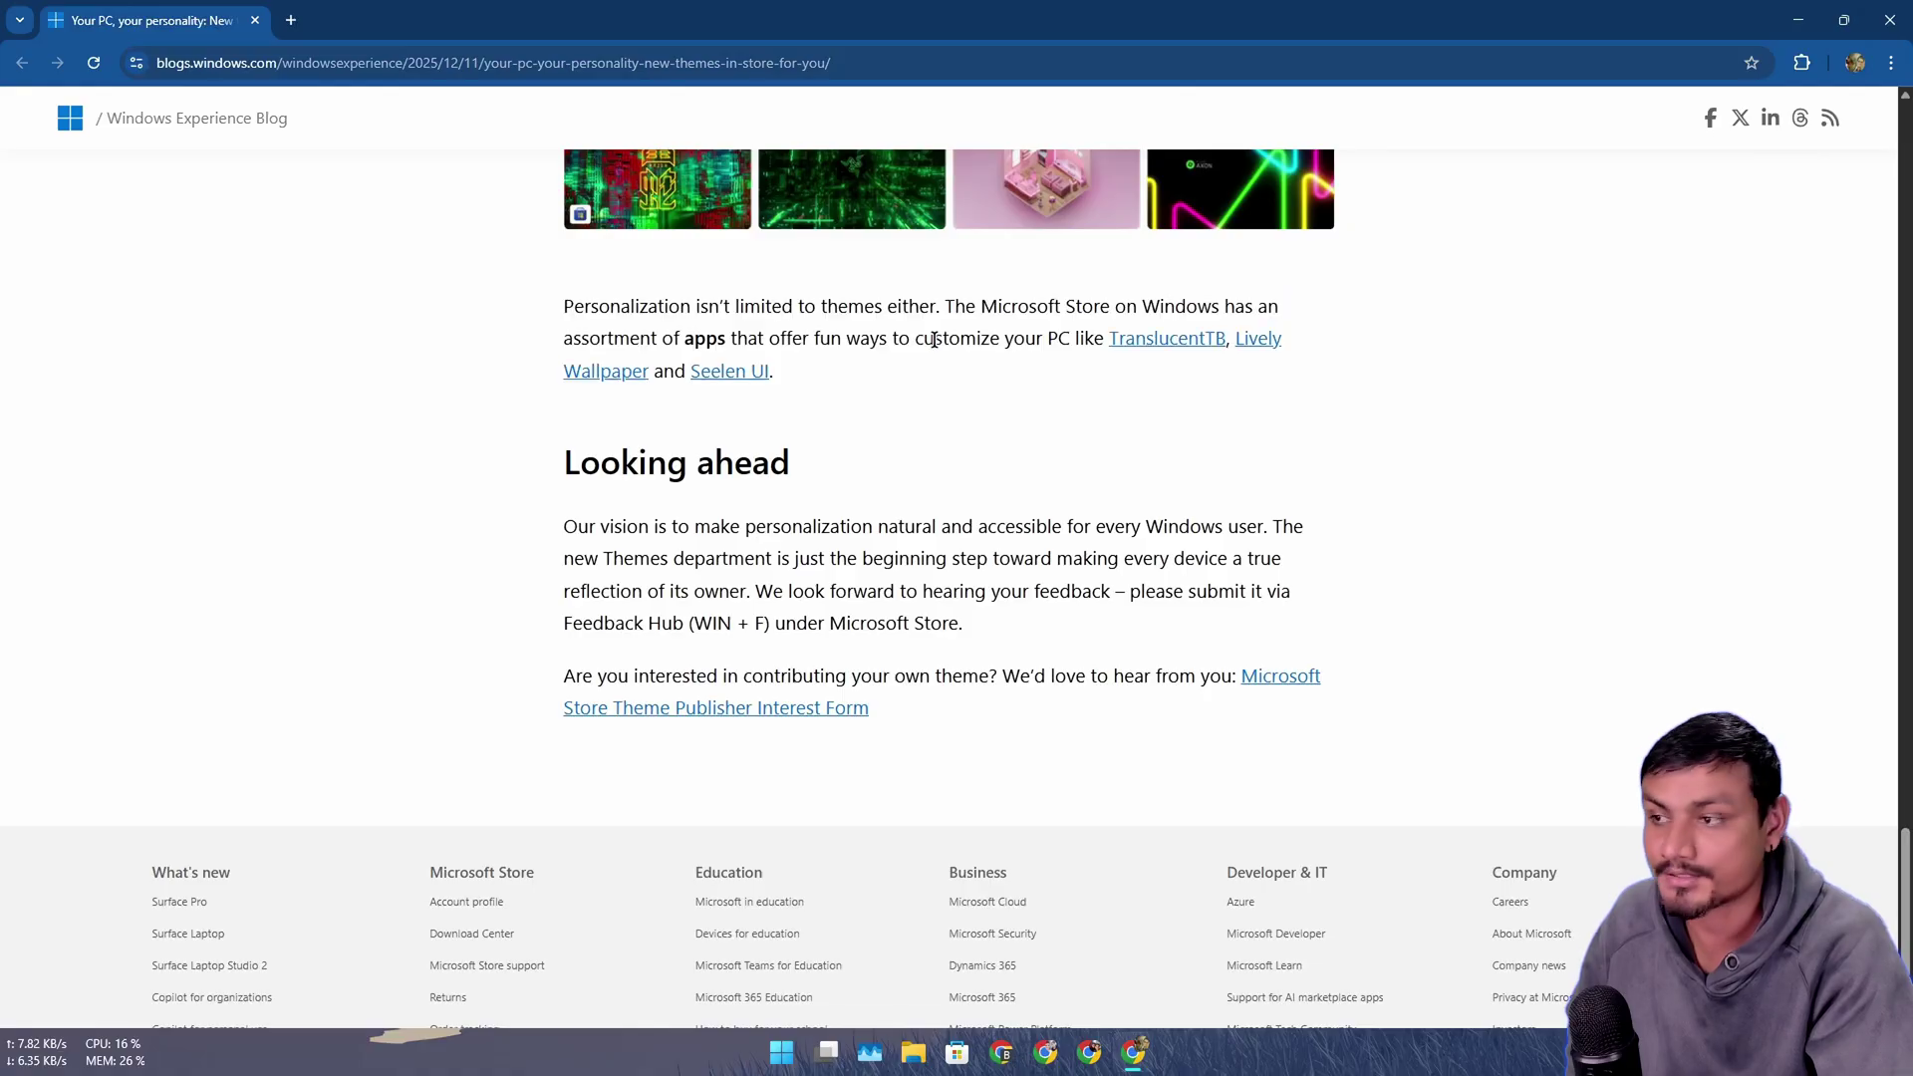
{"action": "right_click", "coordinate": [1249, 340]}
{"action": "left_click", "coordinate": [1316, 358]}
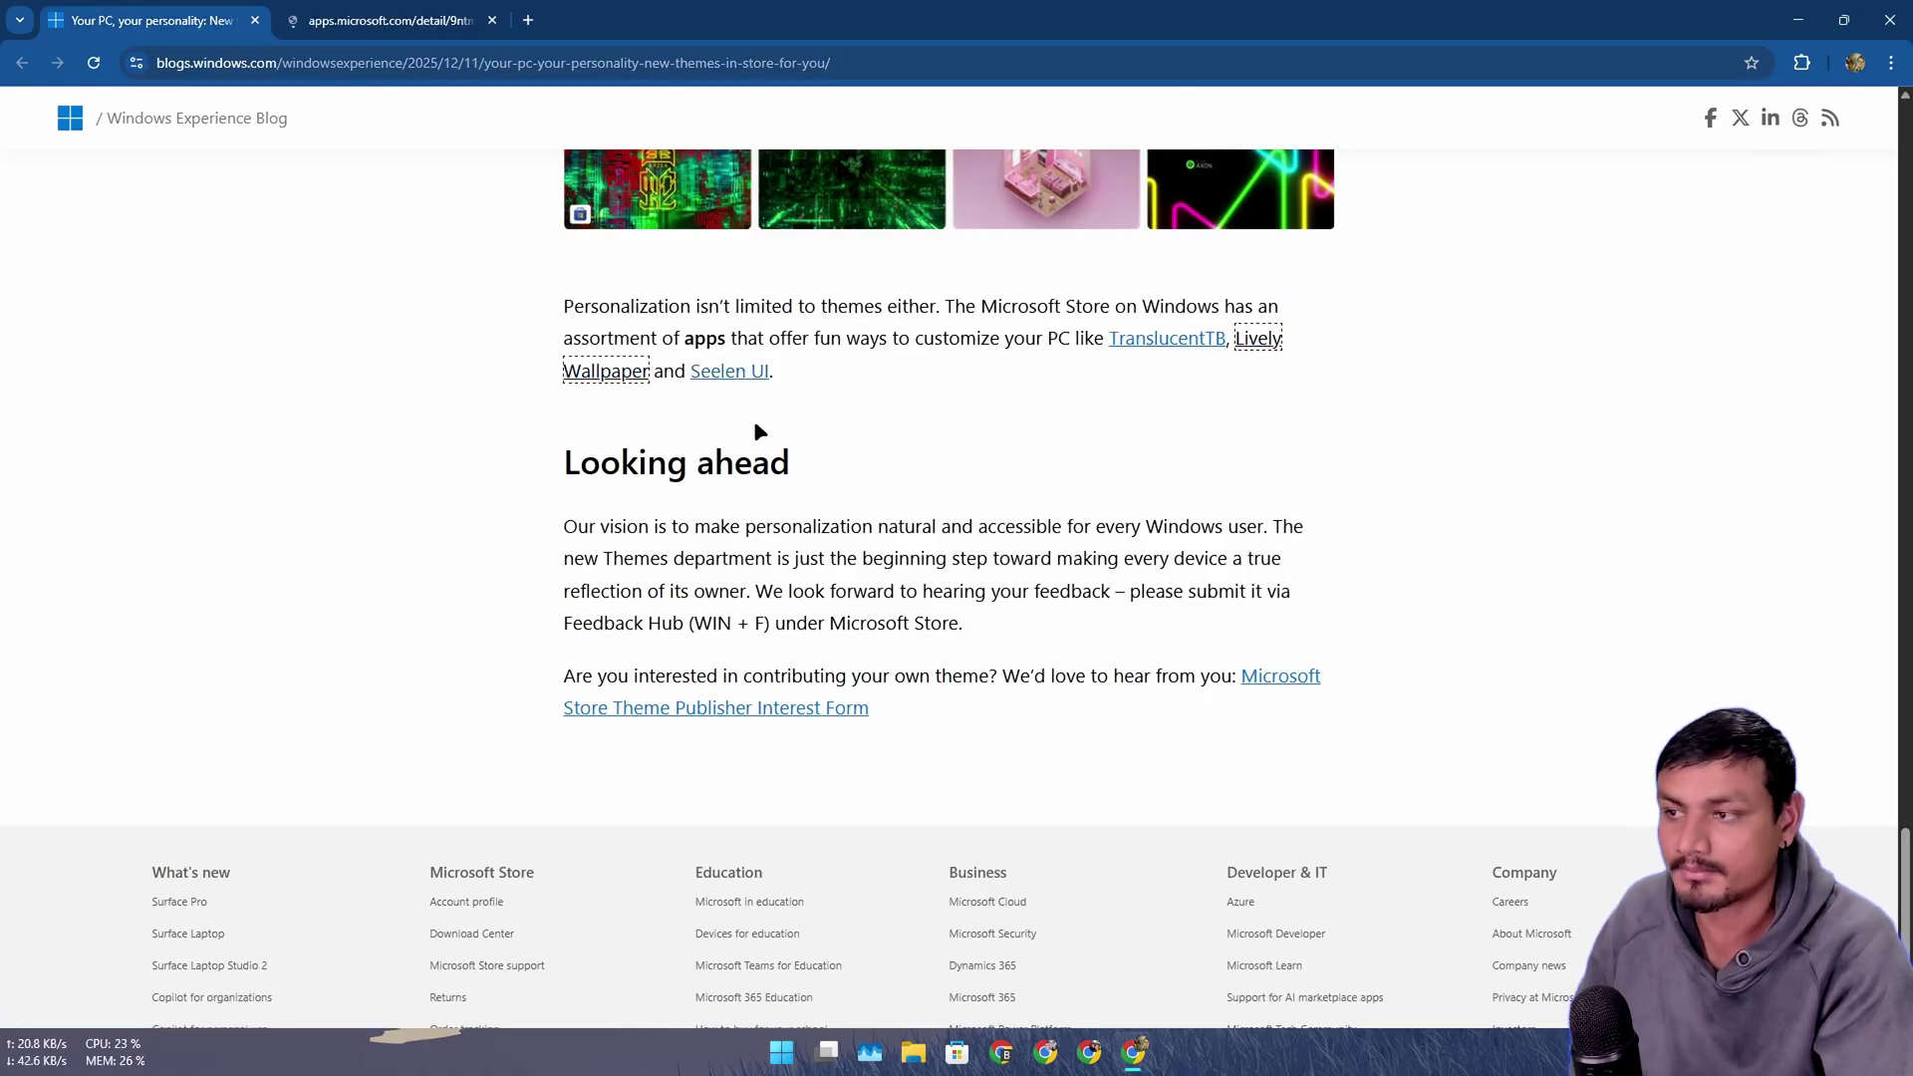
{"action": "right_click", "coordinate": [735, 372]}
{"action": "left_click", "coordinate": [797, 396]}
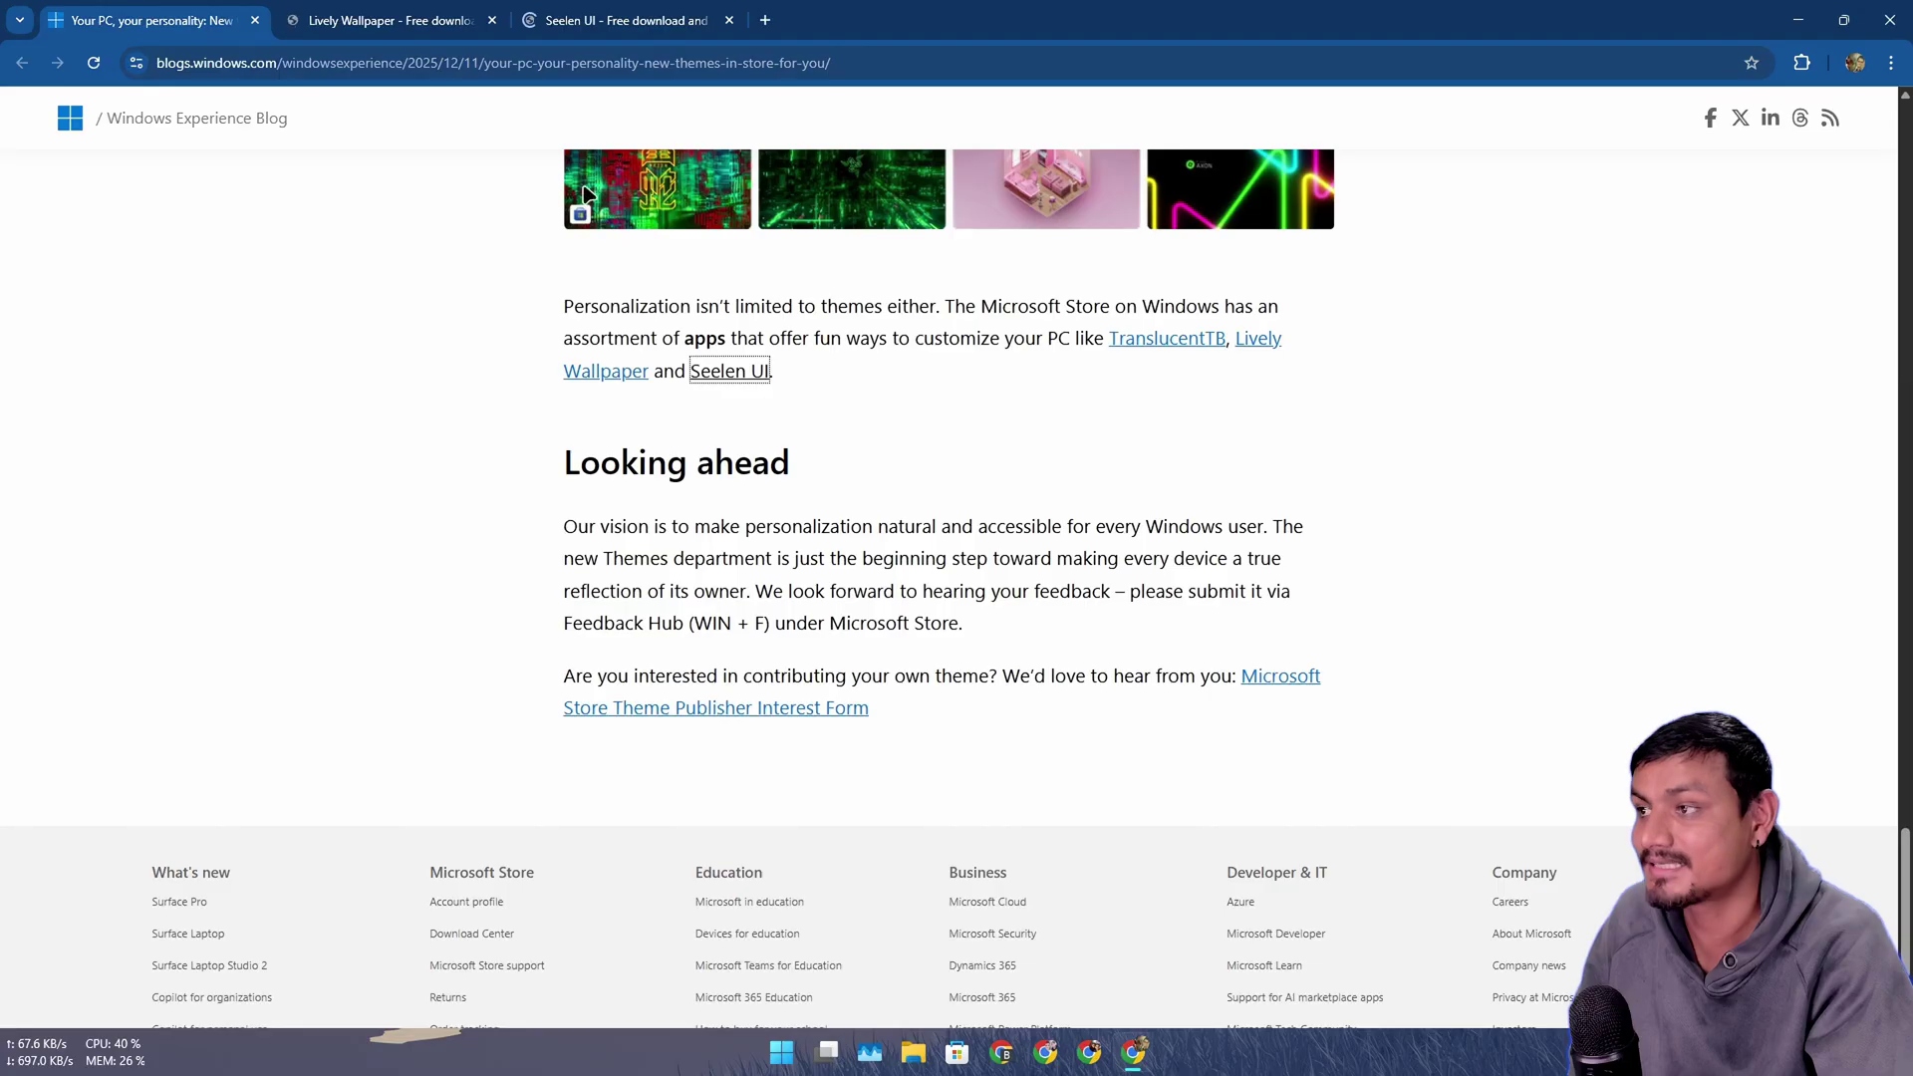
Step: Close the Lively Wallpaper tab and view the Seelen UI screenshots full-size
{"action": "key", "text": "ctrl+Tab"}
{"action": "key", "text": "ctrl+w"}
{"action": "scroll", "coordinate": [415, 583], "scroll_direction": "down", "scroll_amount": 3}
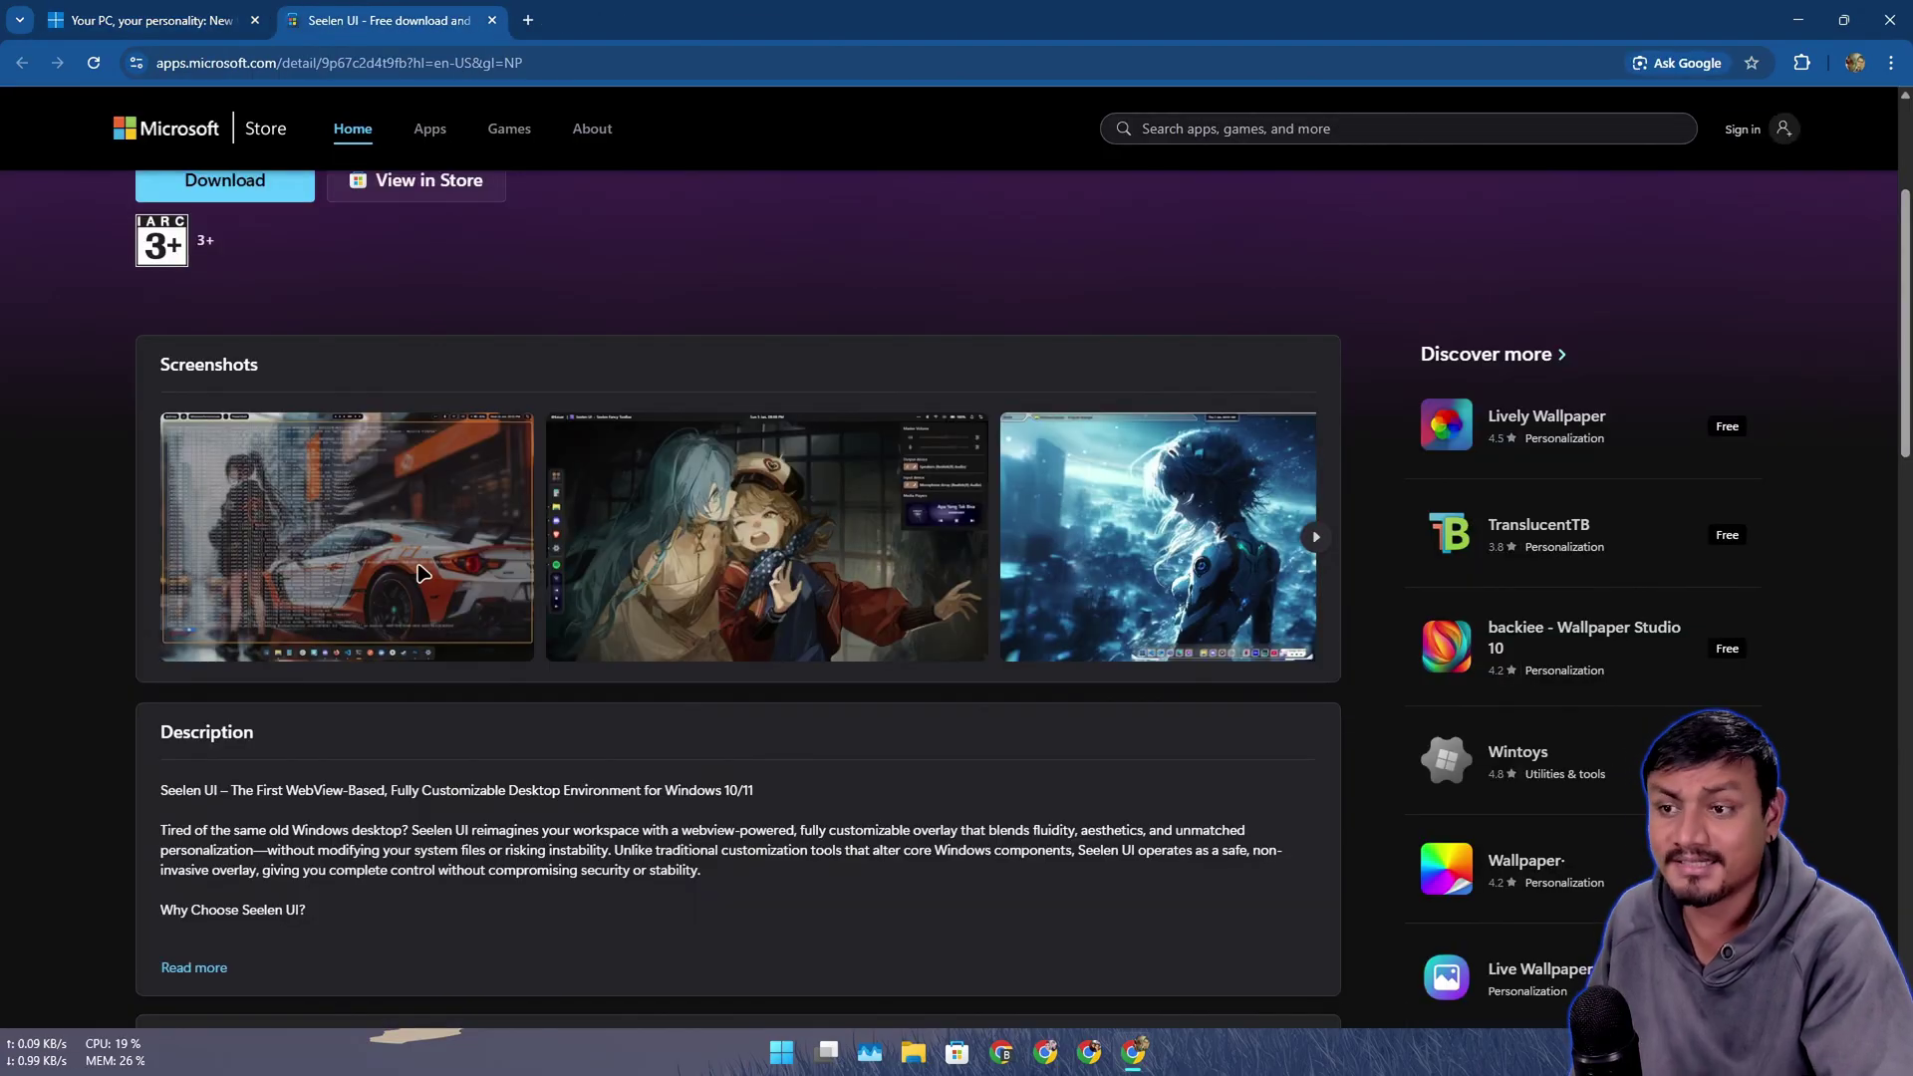
{"action": "left_click", "coordinate": [411, 569]}
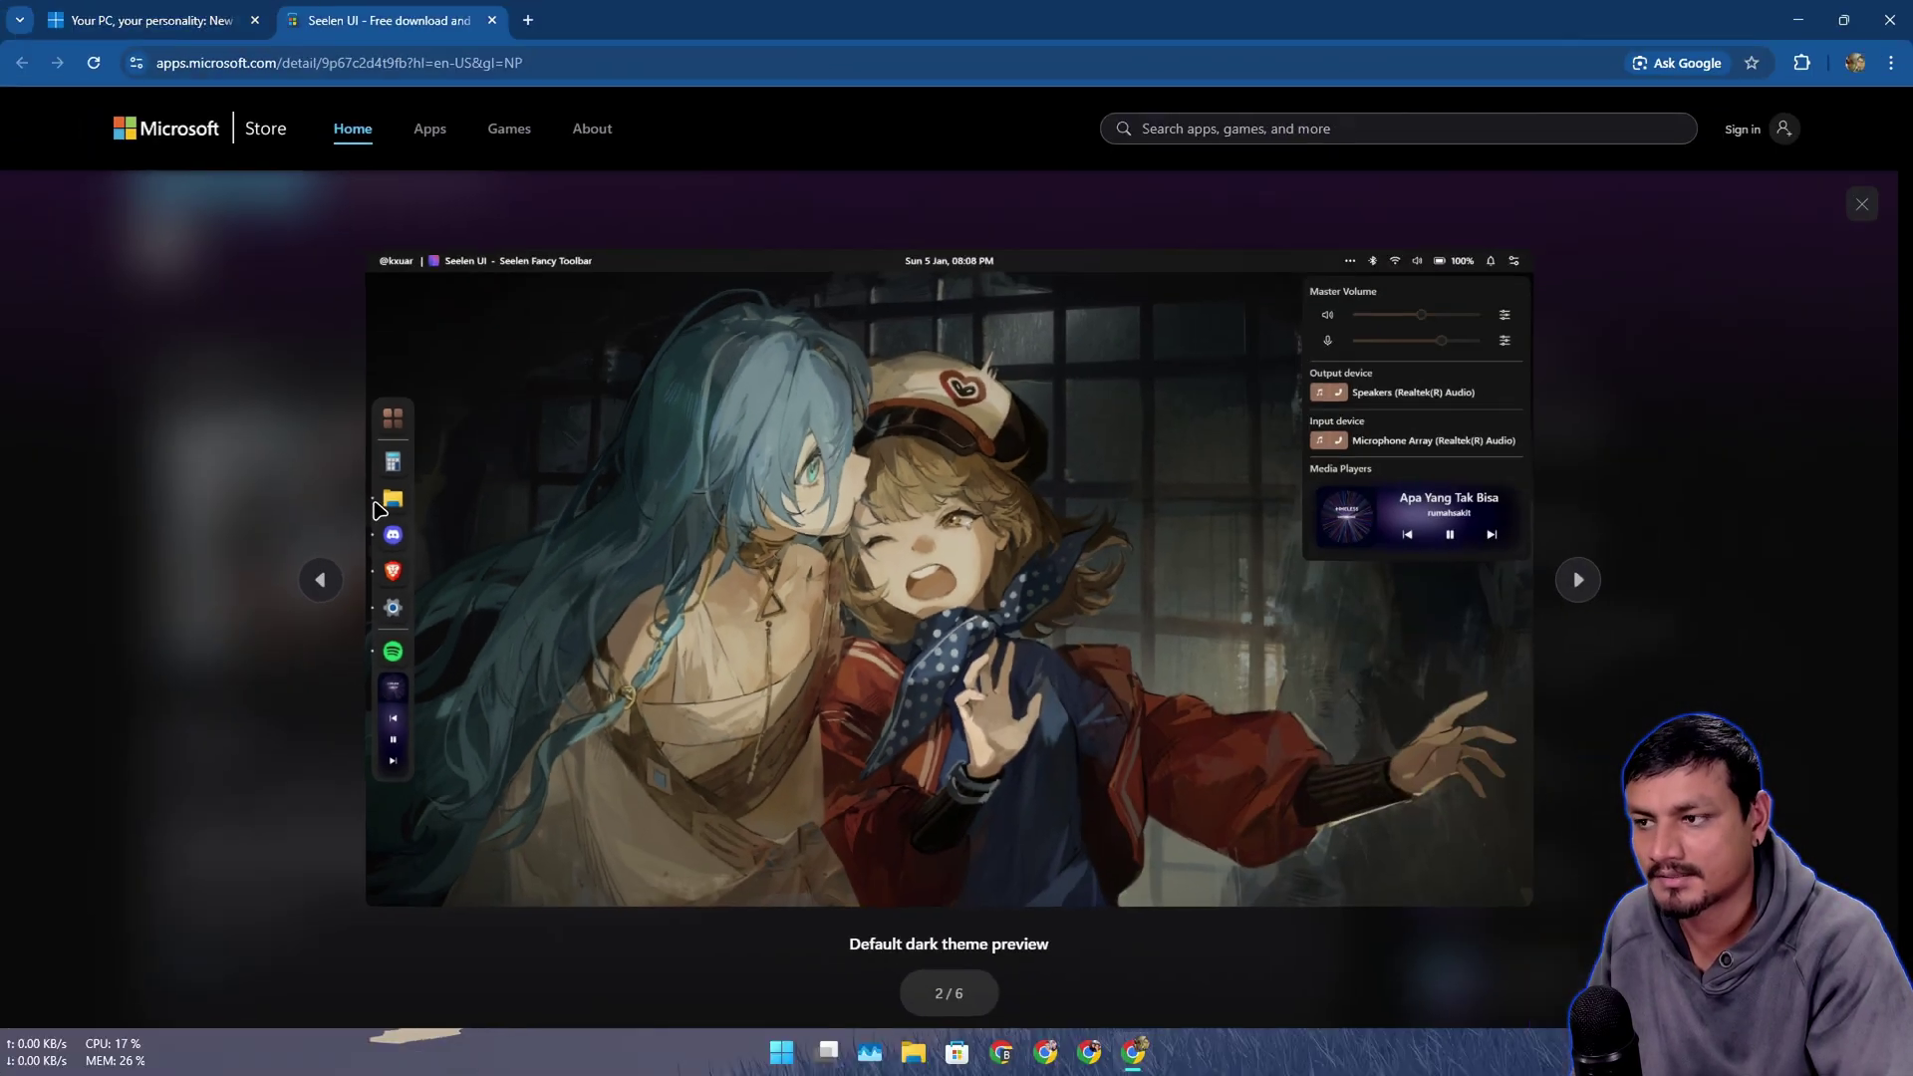
Step: Close the Seelen UI Store tab and minimize everything to reveal the purple lake wallpaper
{"action": "key", "text": "ctrl+w"}
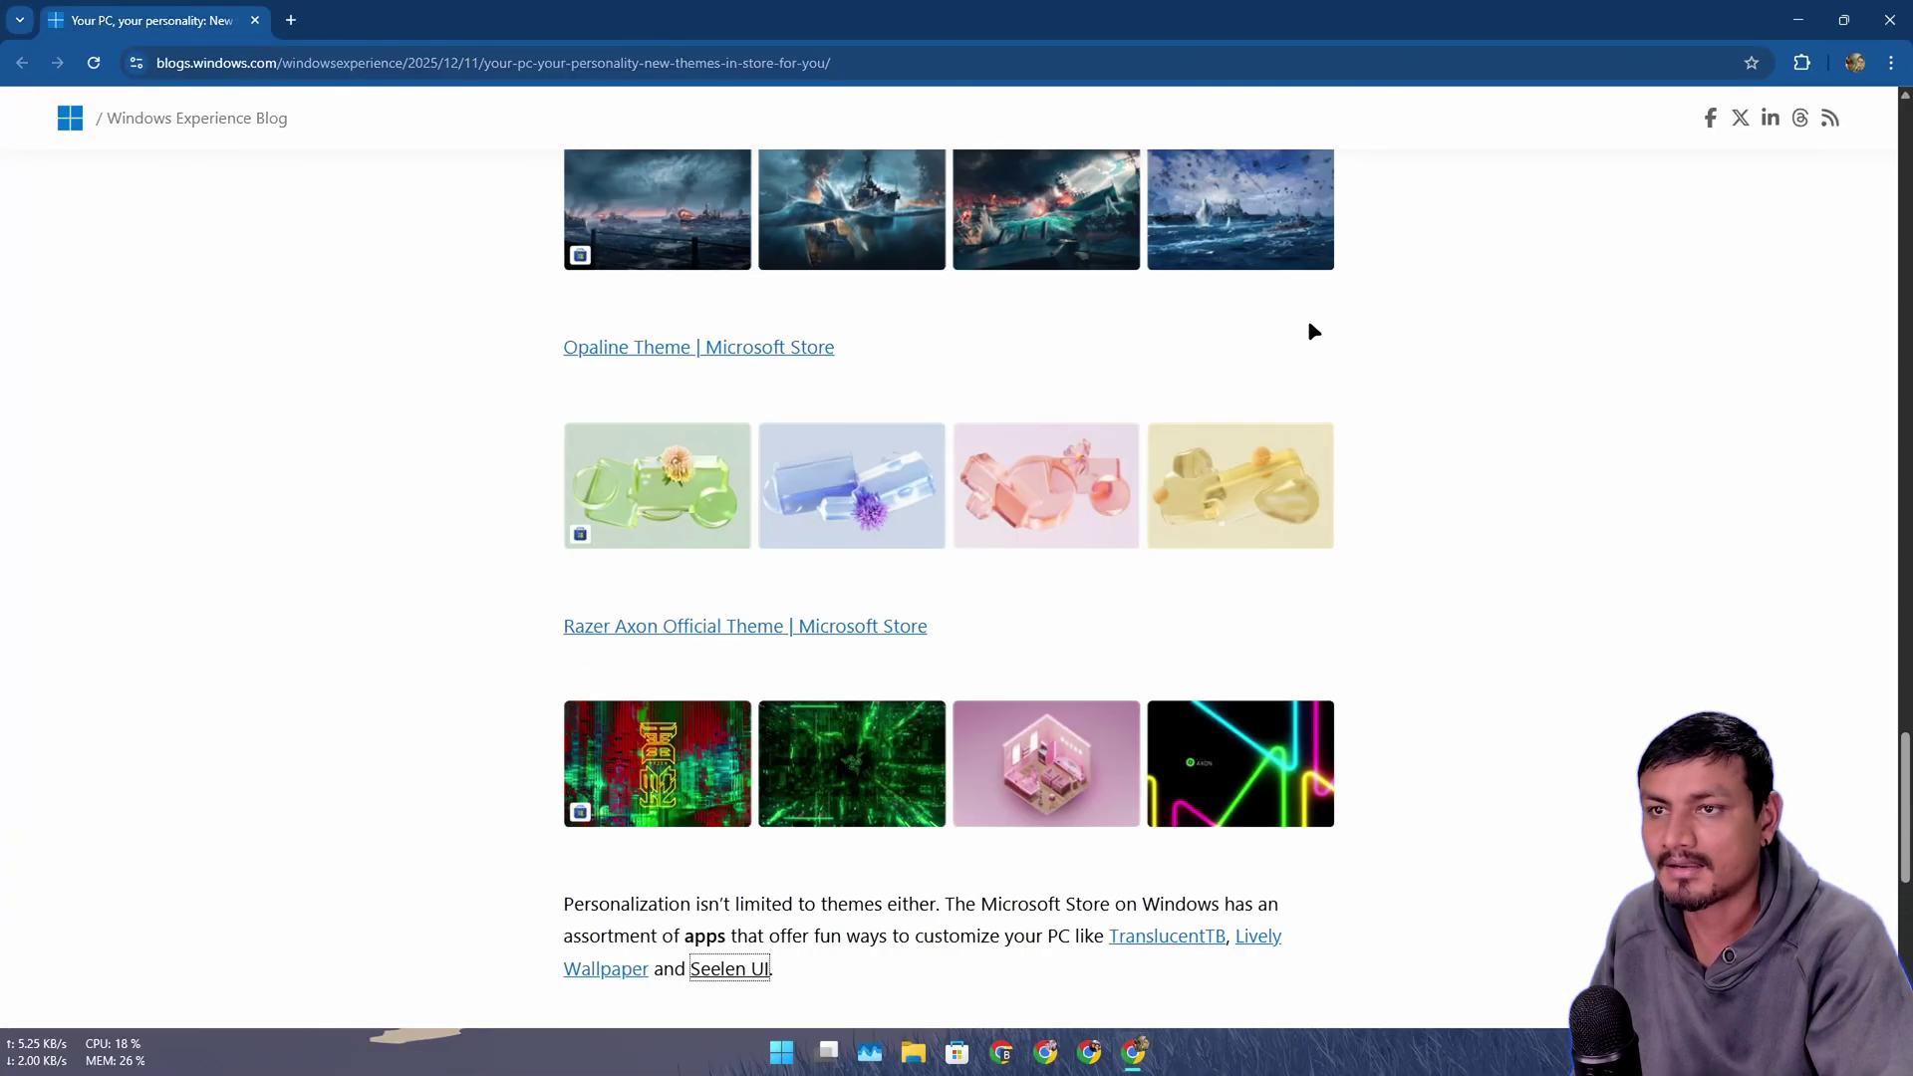
{"action": "scroll", "coordinate": [1311, 312], "scroll_direction": "up", "scroll_amount": 5}
{"action": "key", "text": "super+d"}
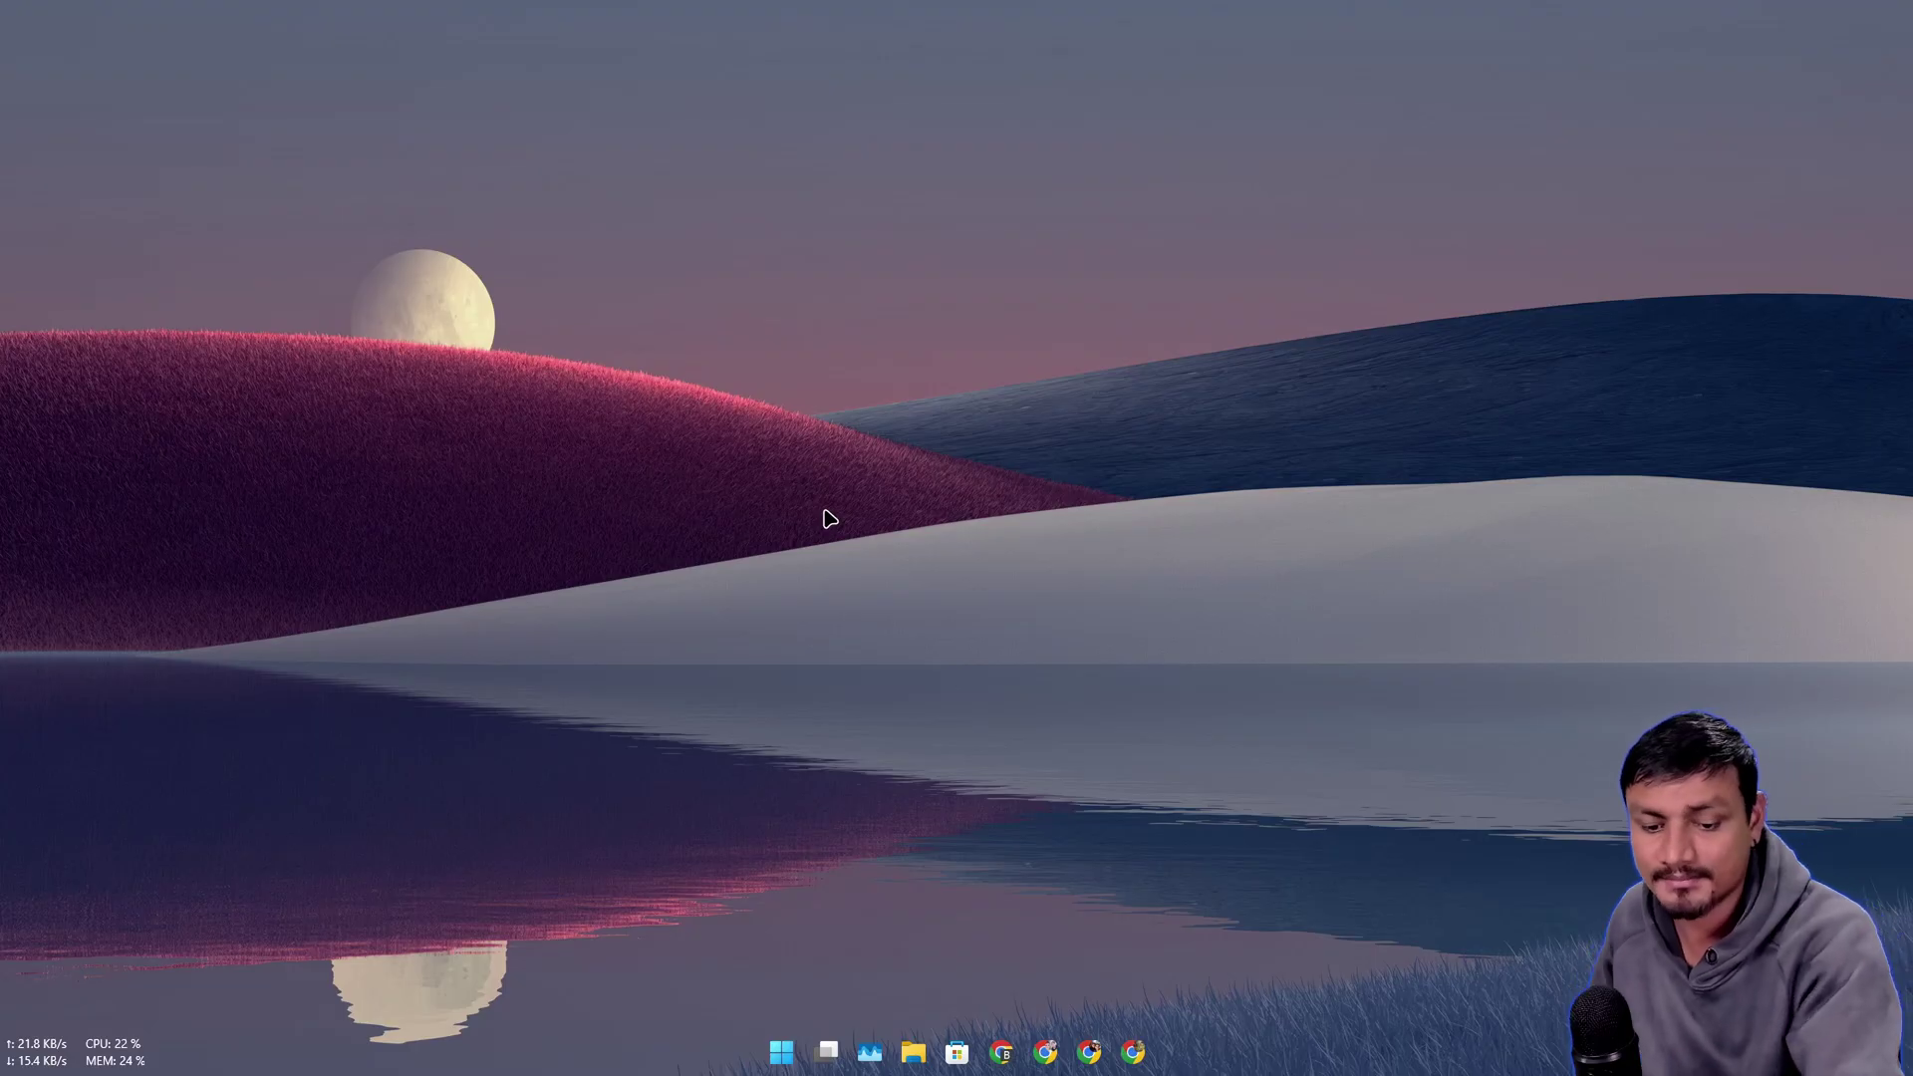